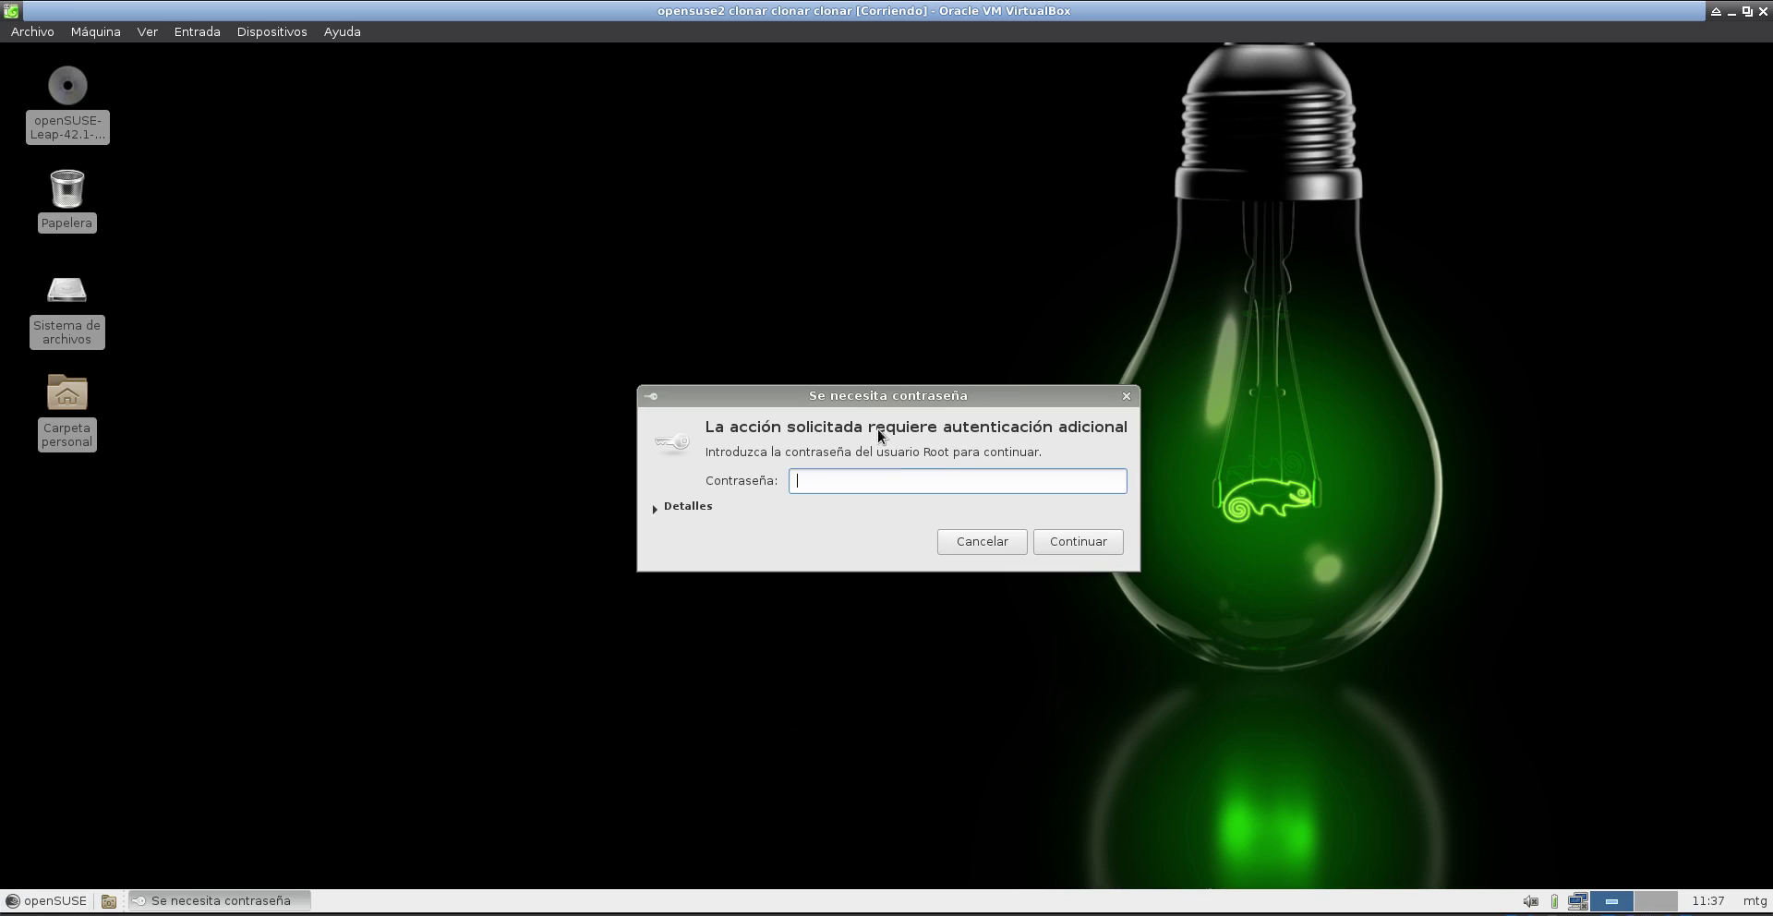
- Authenticate as root to open the YaST Control Center and move its window to the screen centre
type("1234")
key("Return")
left_click_drag(653, 242, 1091, 231)
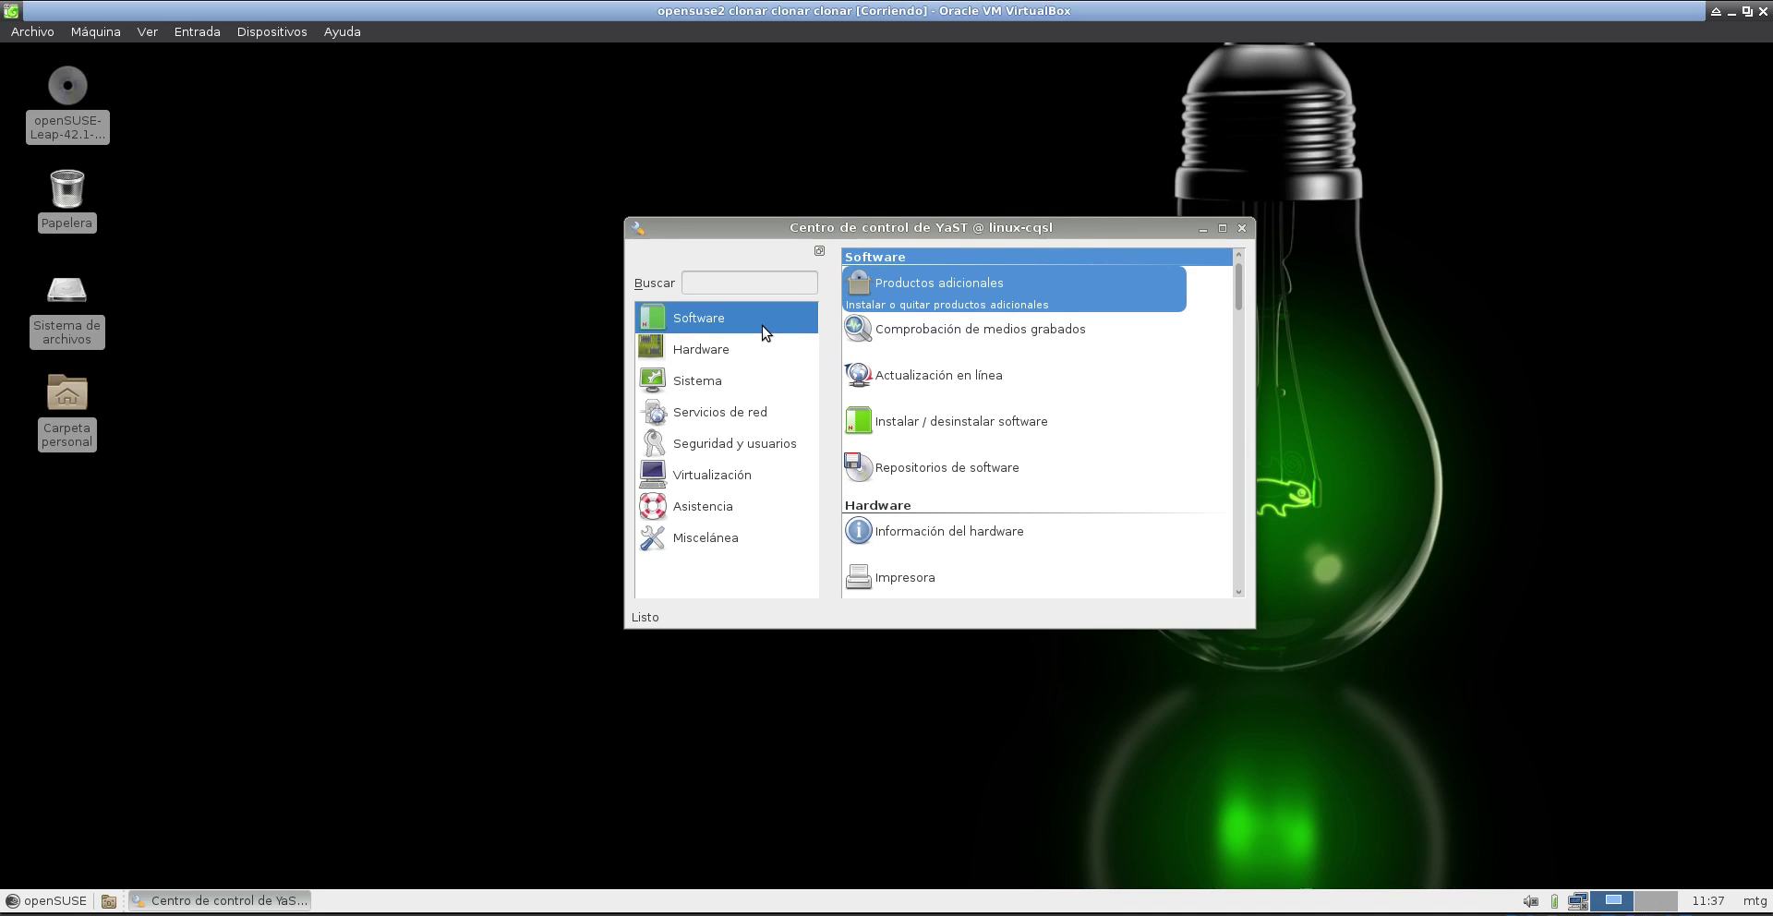
- Launch Instalar / desinstalar software, skipping the automatic repository refresh
left_click(990, 427)
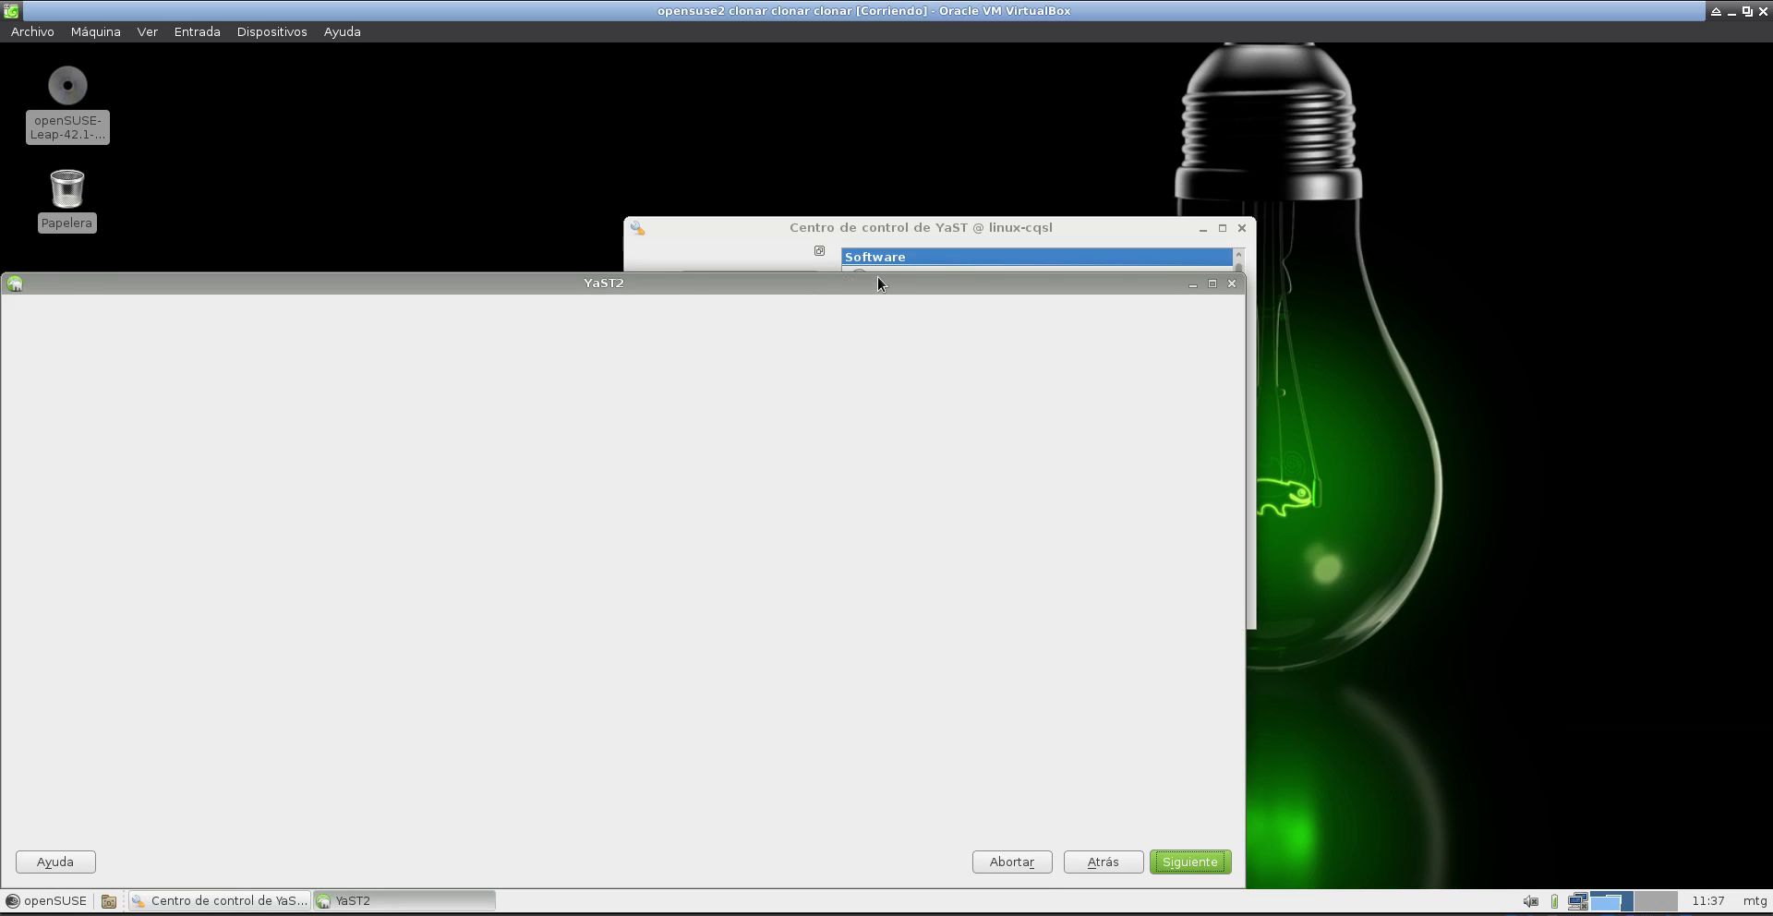
left_click_drag(877, 283, 1206, 195)
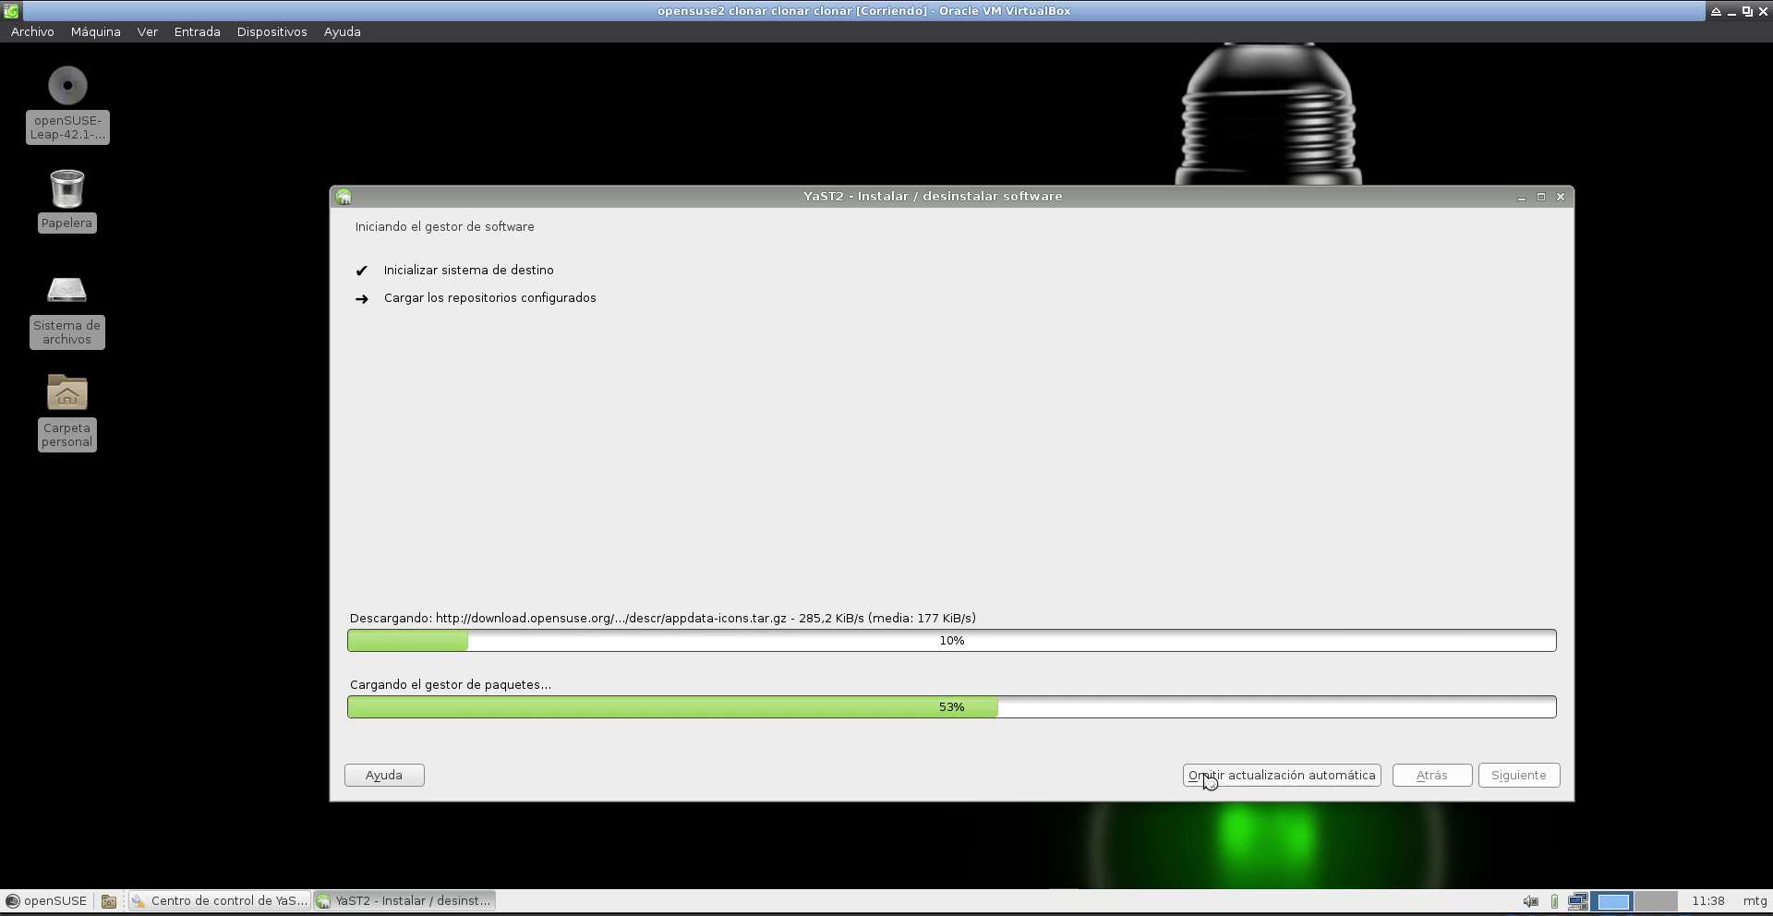
left_click(1251, 775)
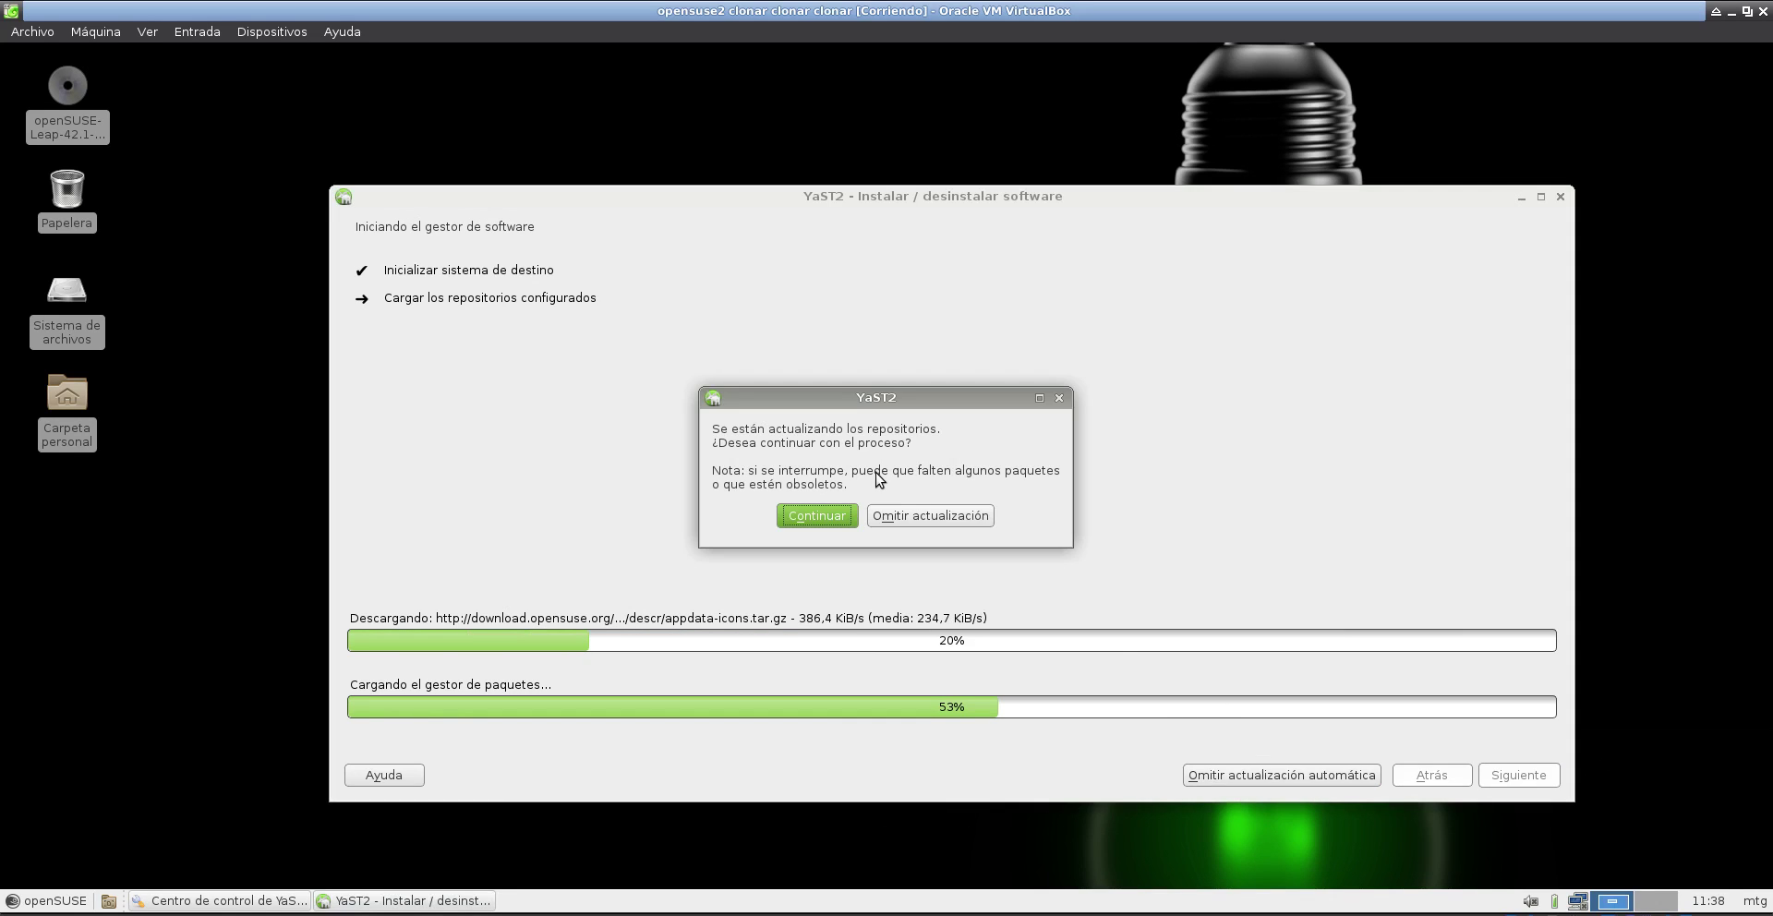
left_click(914, 520)
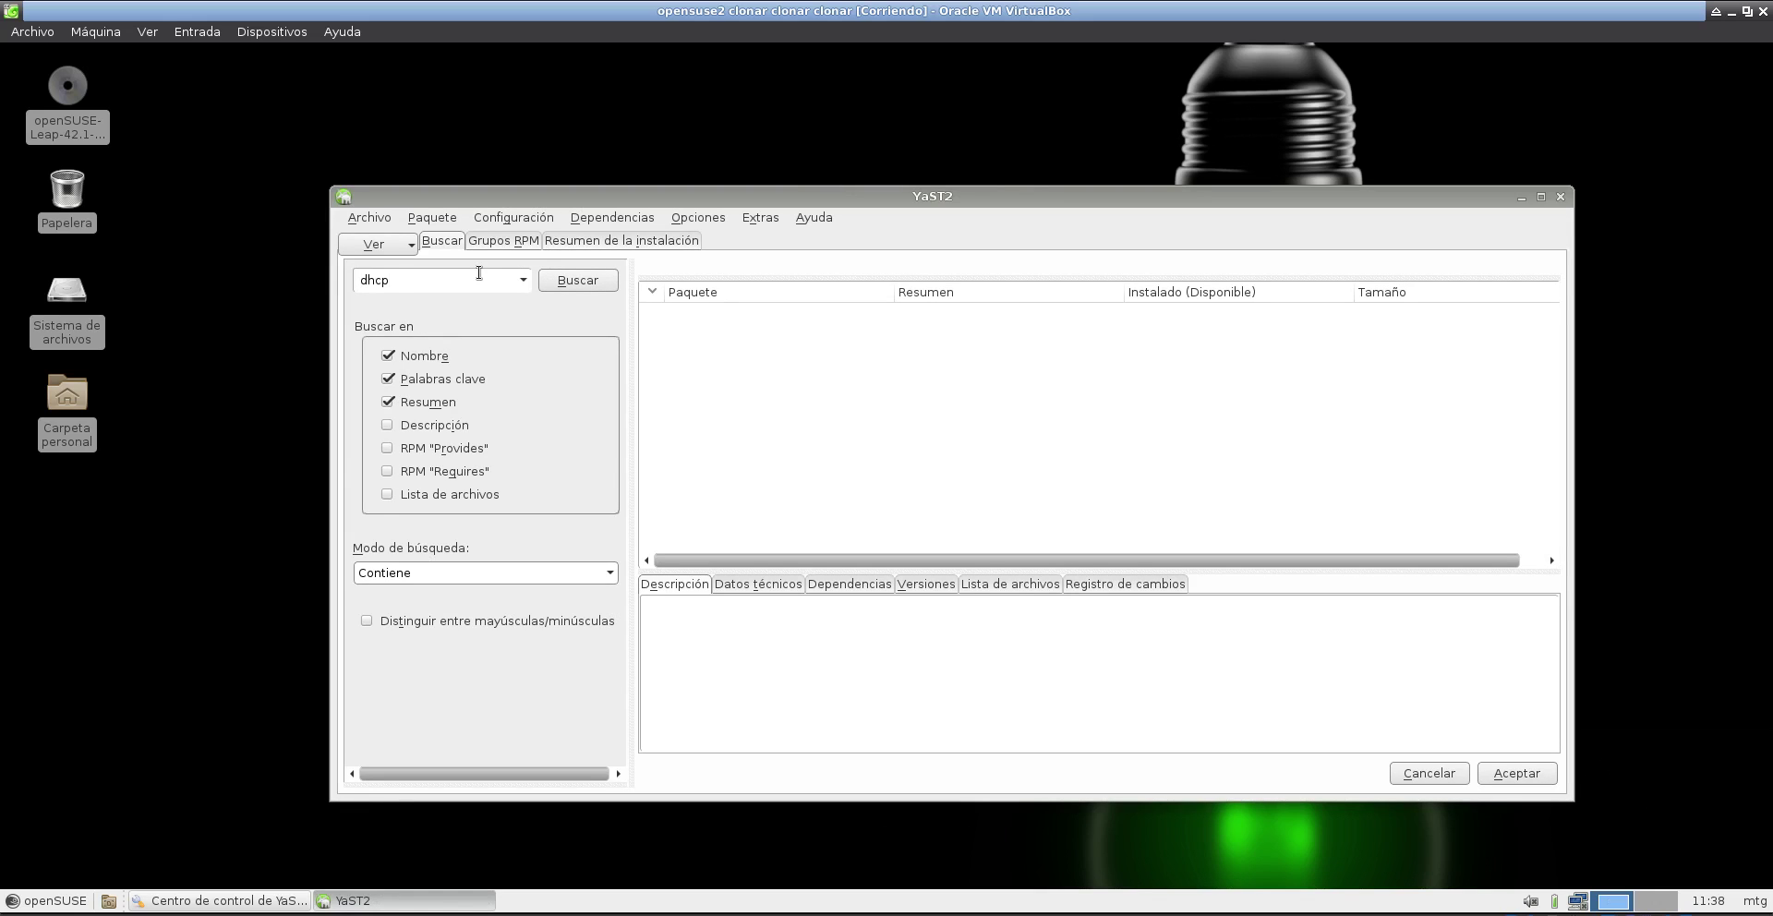
- Search for dhcp and mark dhcp-server and yast2-dhcp-server for installation
left_click(479, 272)
type("dhcp")
left_click(577, 282)
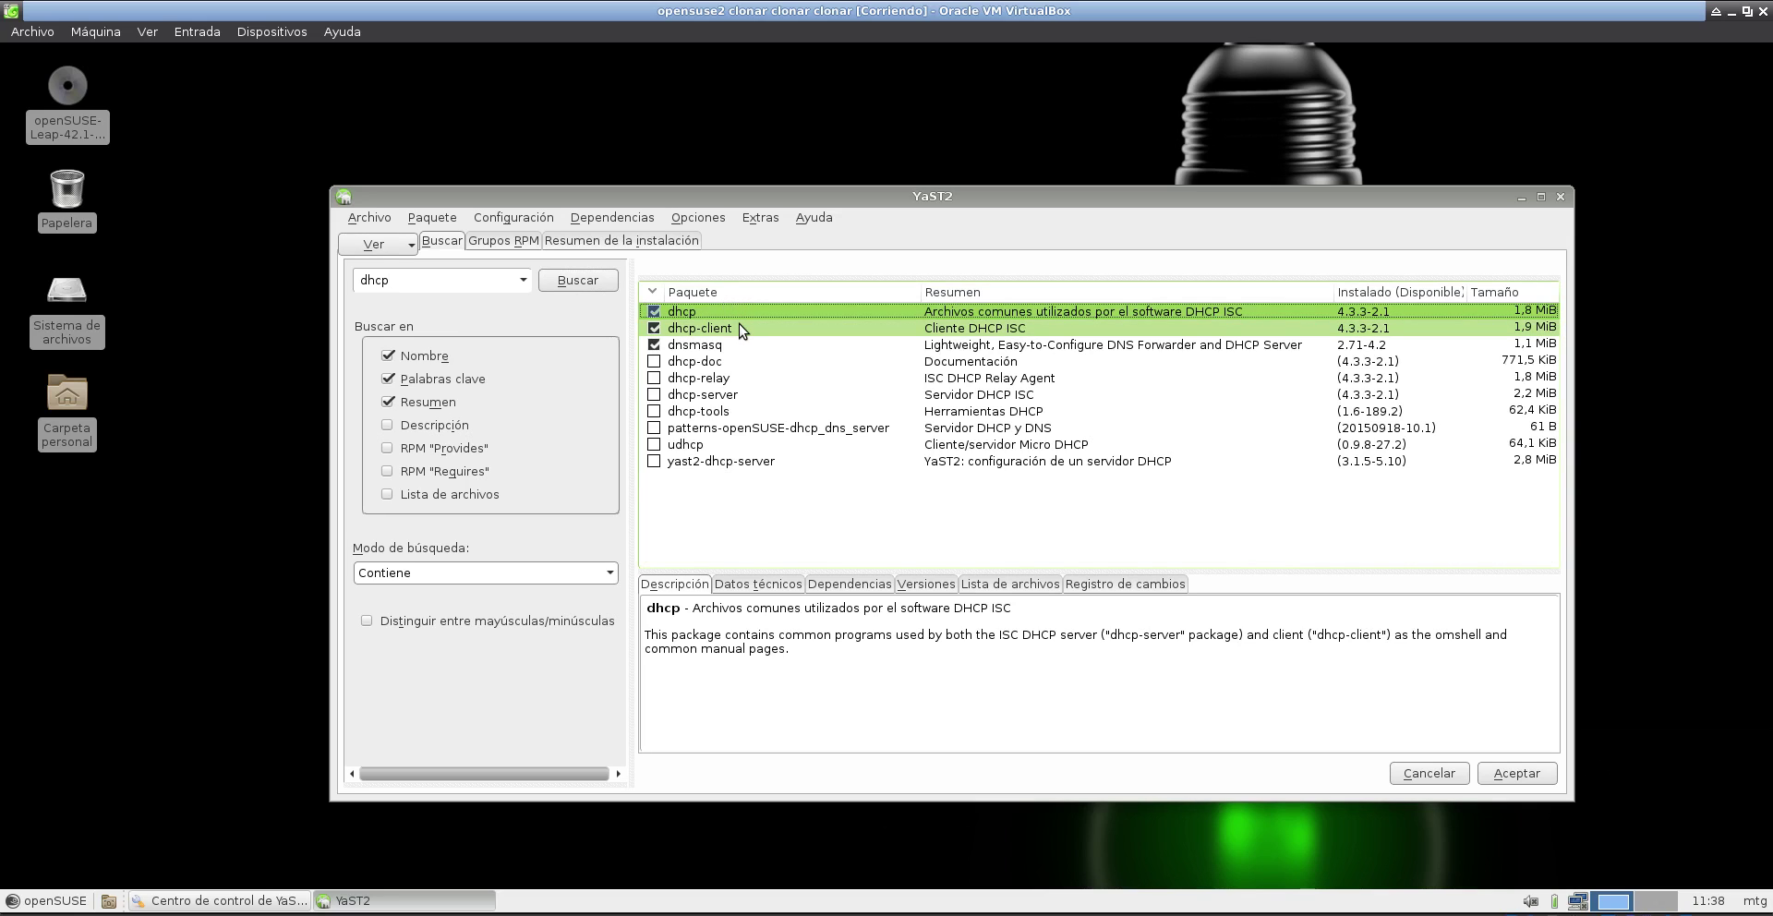
left_click(654, 397)
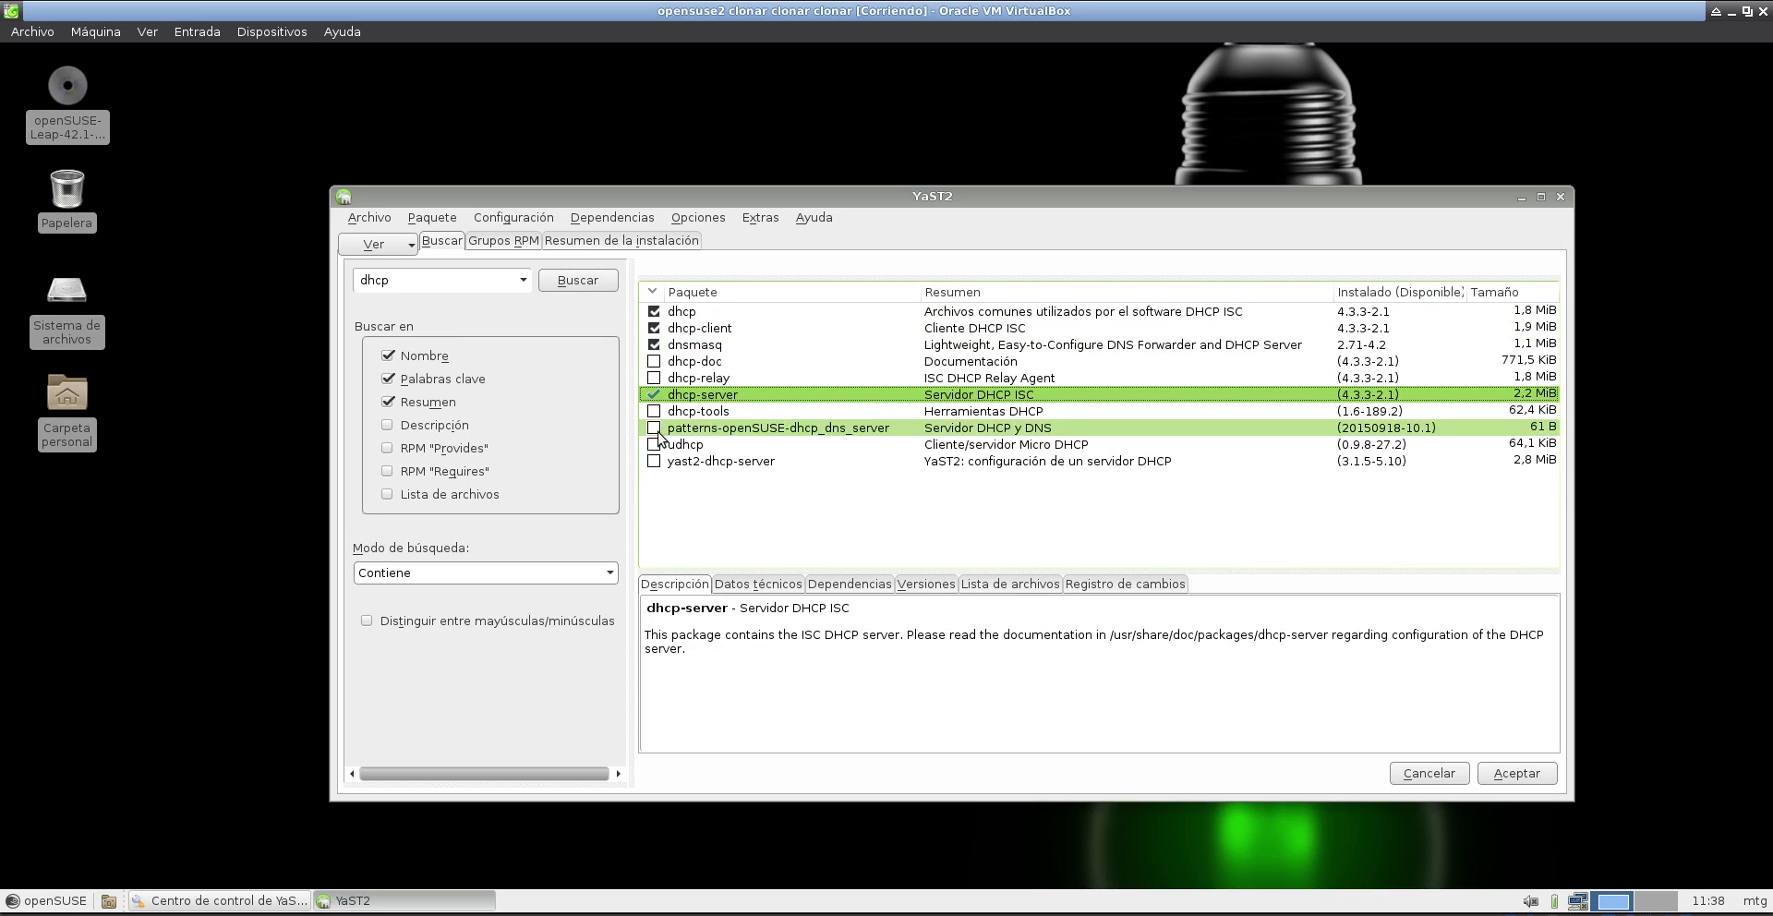
left_click(654, 462)
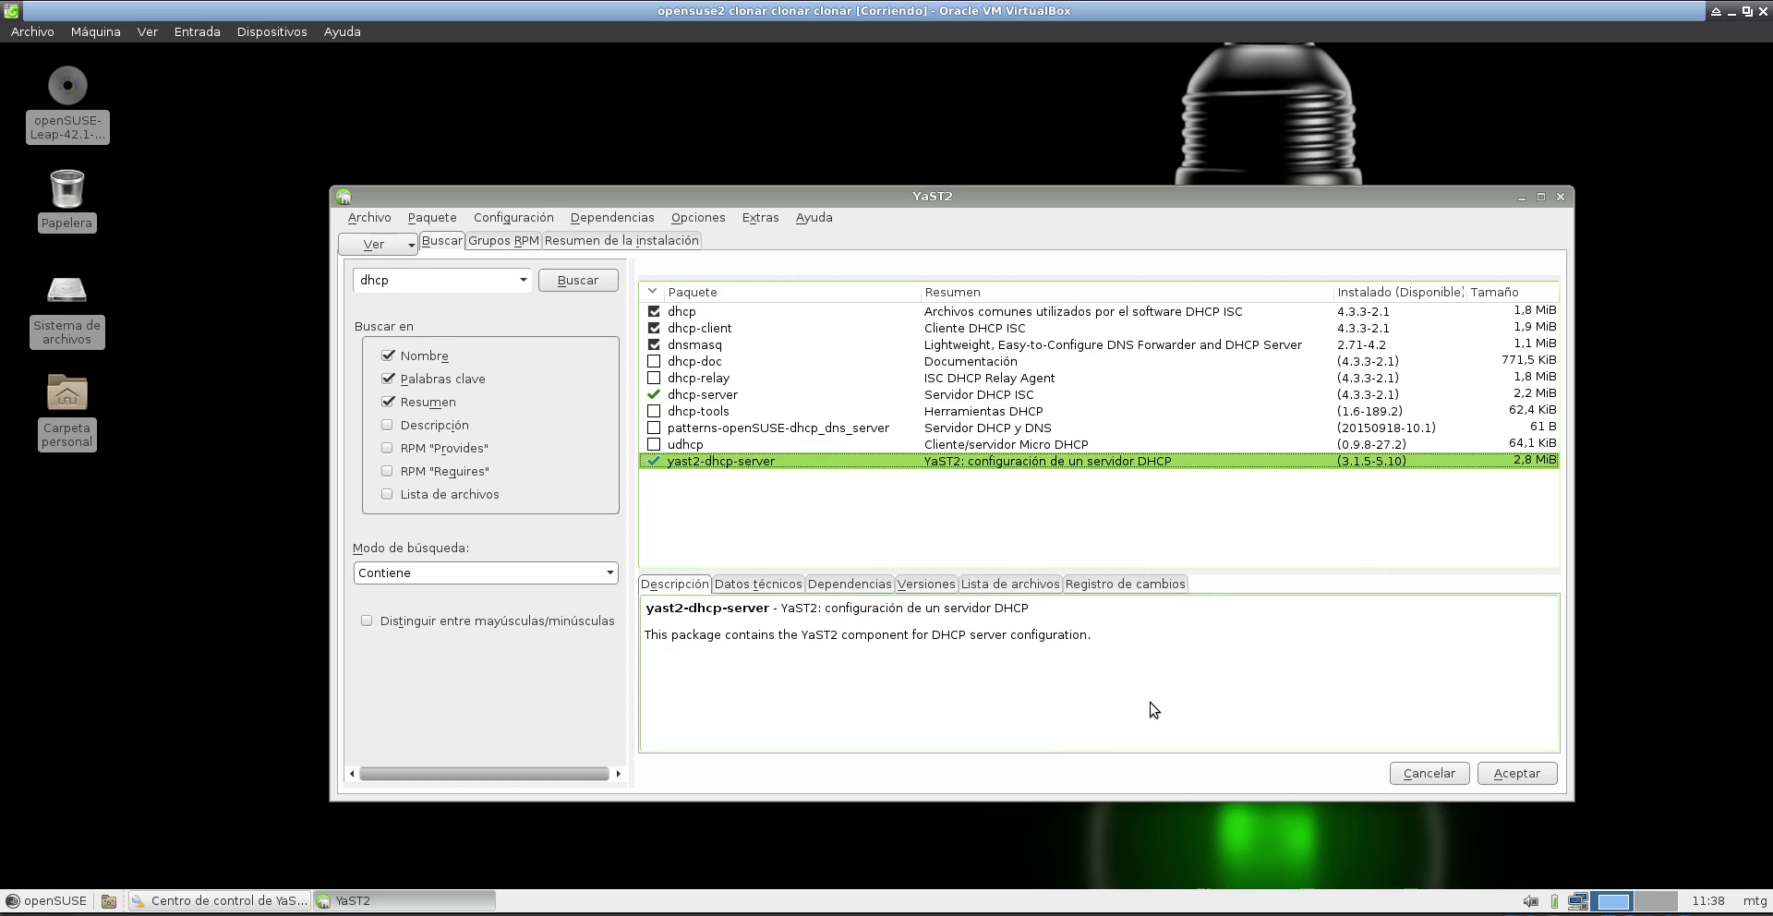
- Apply the changes, accept the extra yast2-dns-server dependency, and close the installation report
left_click(1501, 775)
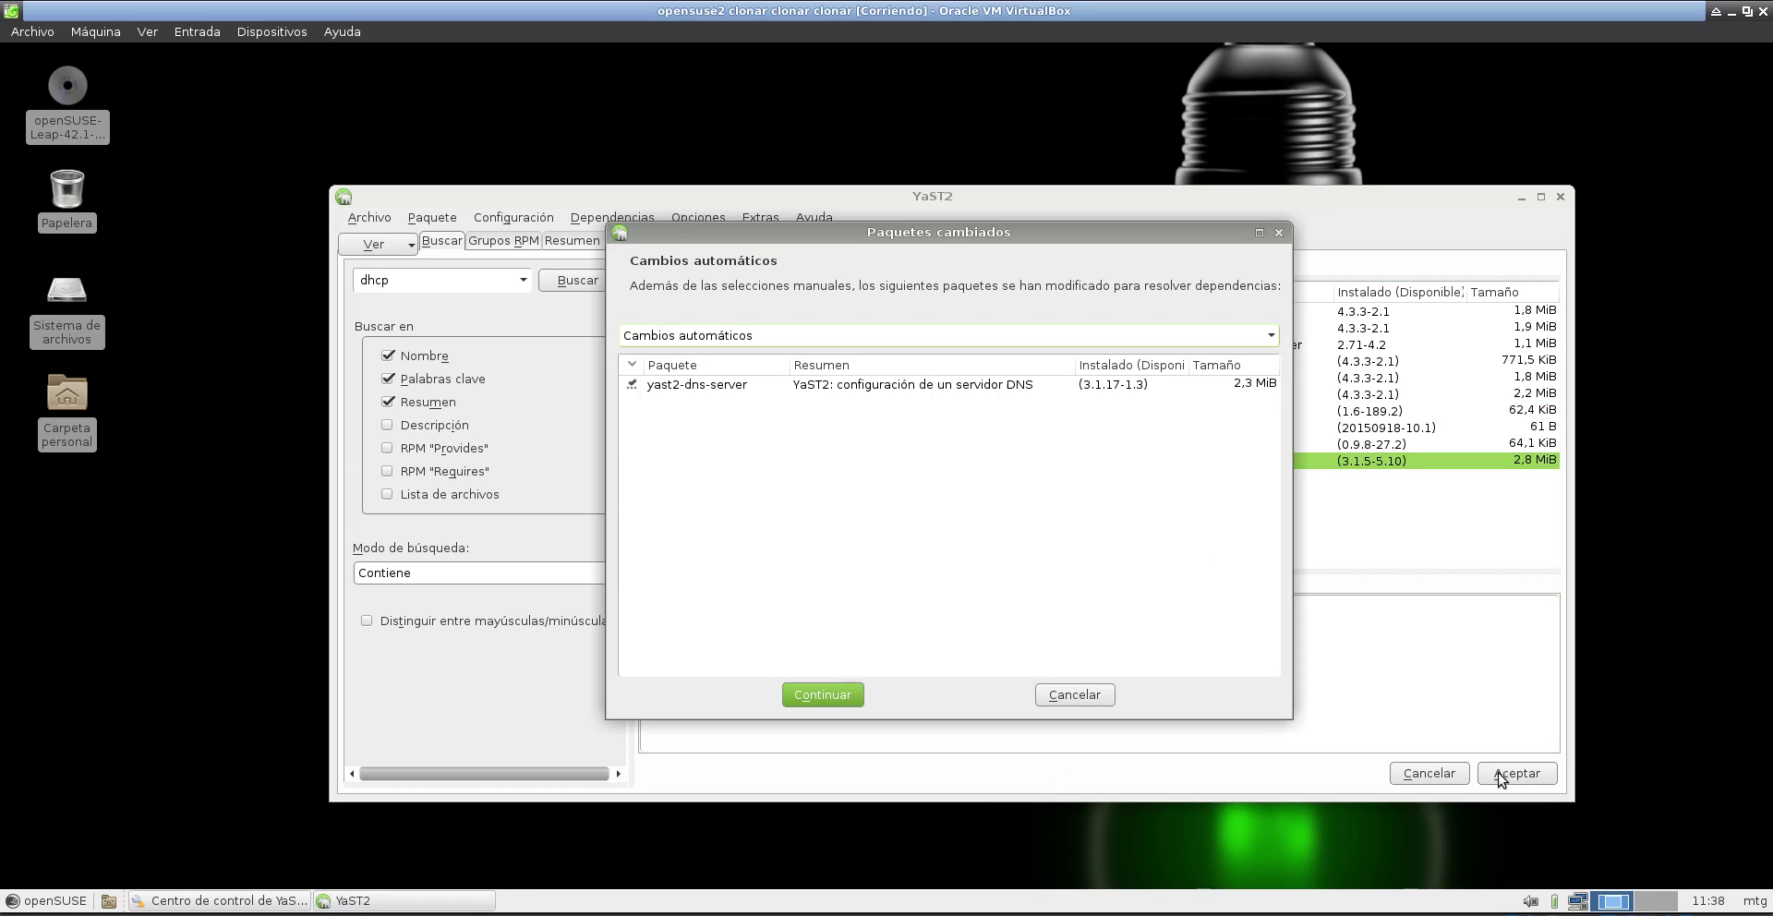
left_click(854, 699)
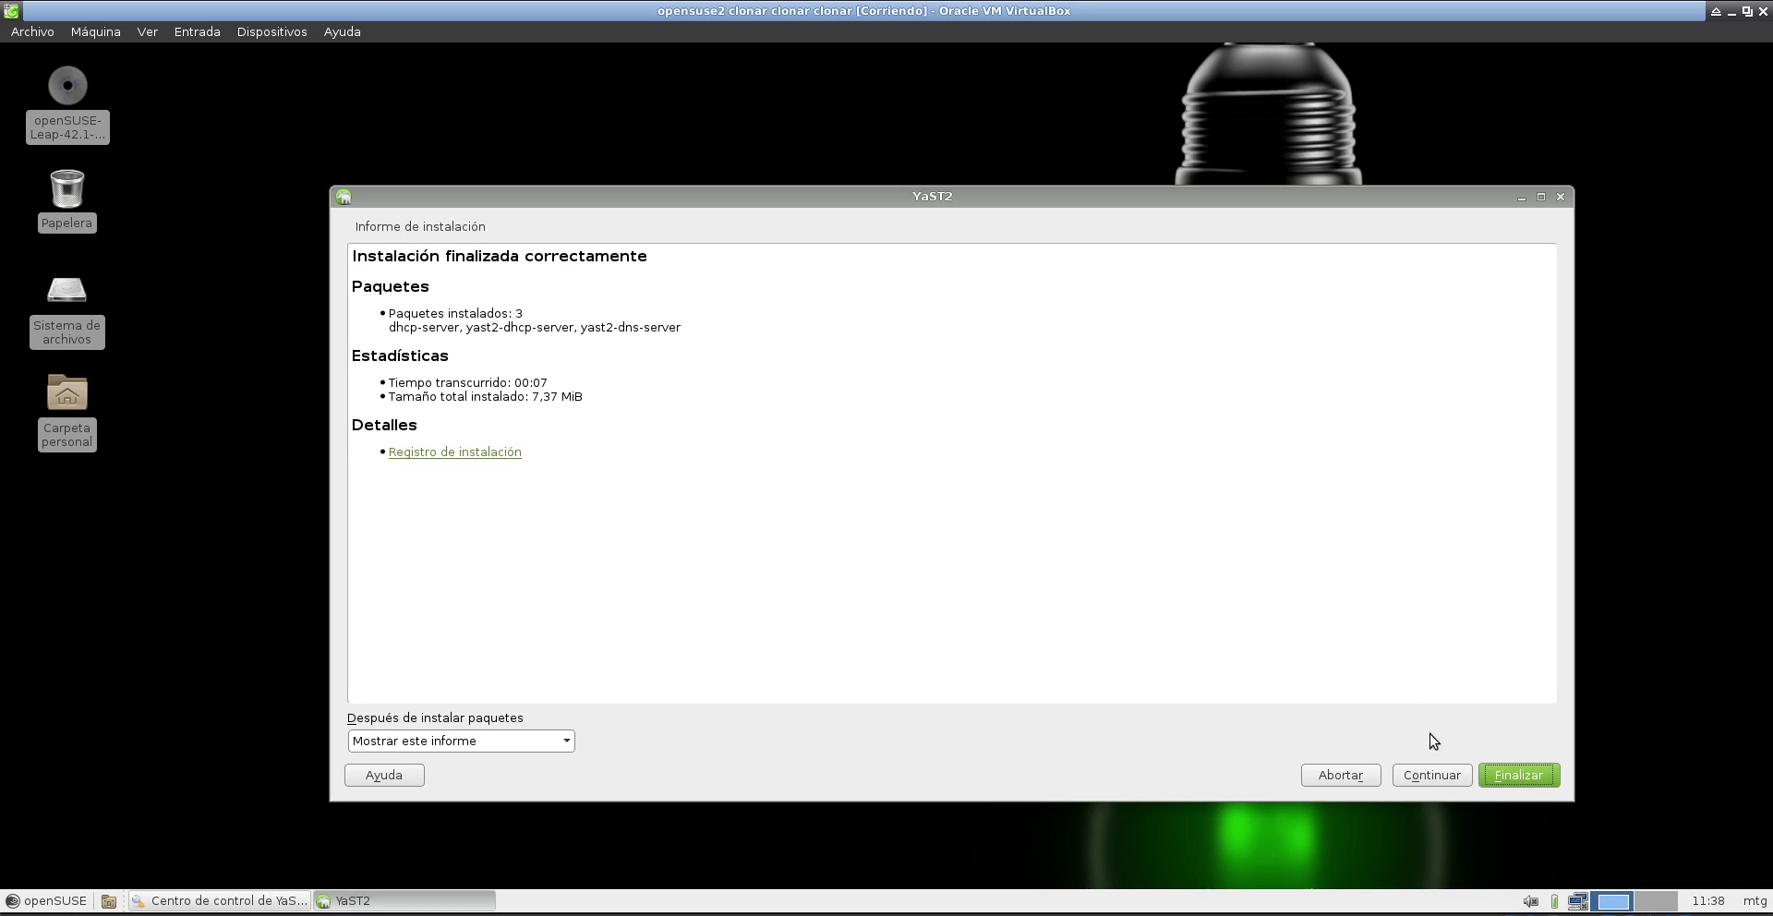
left_click(1519, 776)
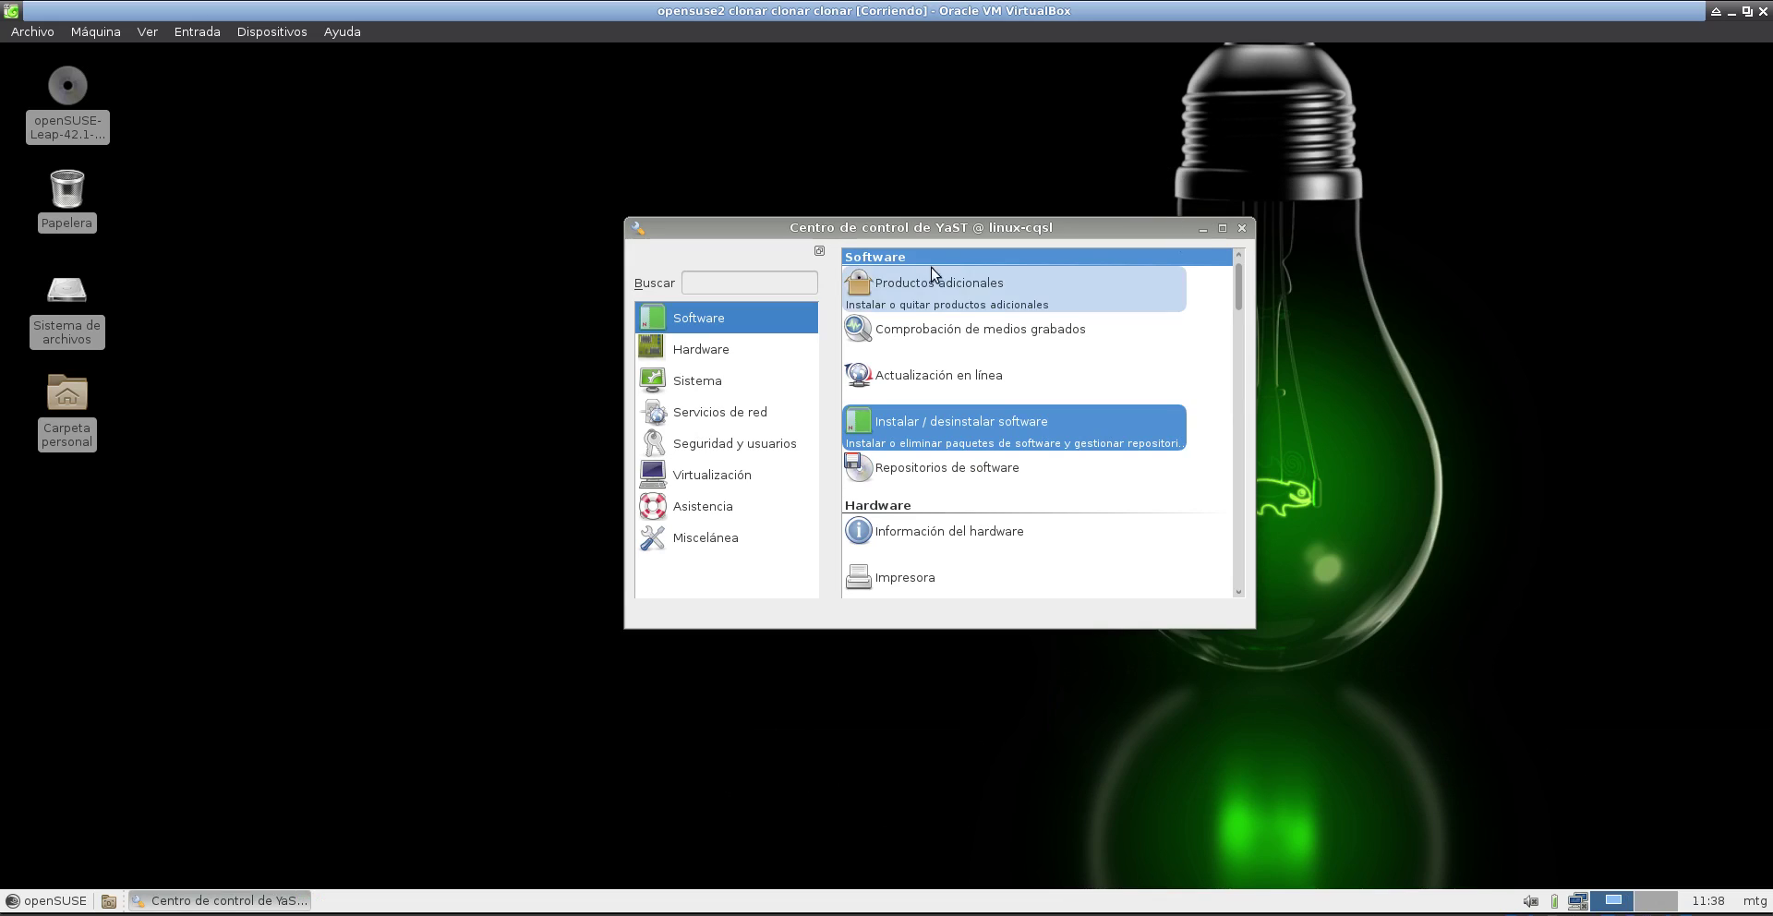
- Clear the module search and close the YaST Control Center
type("dhcp")
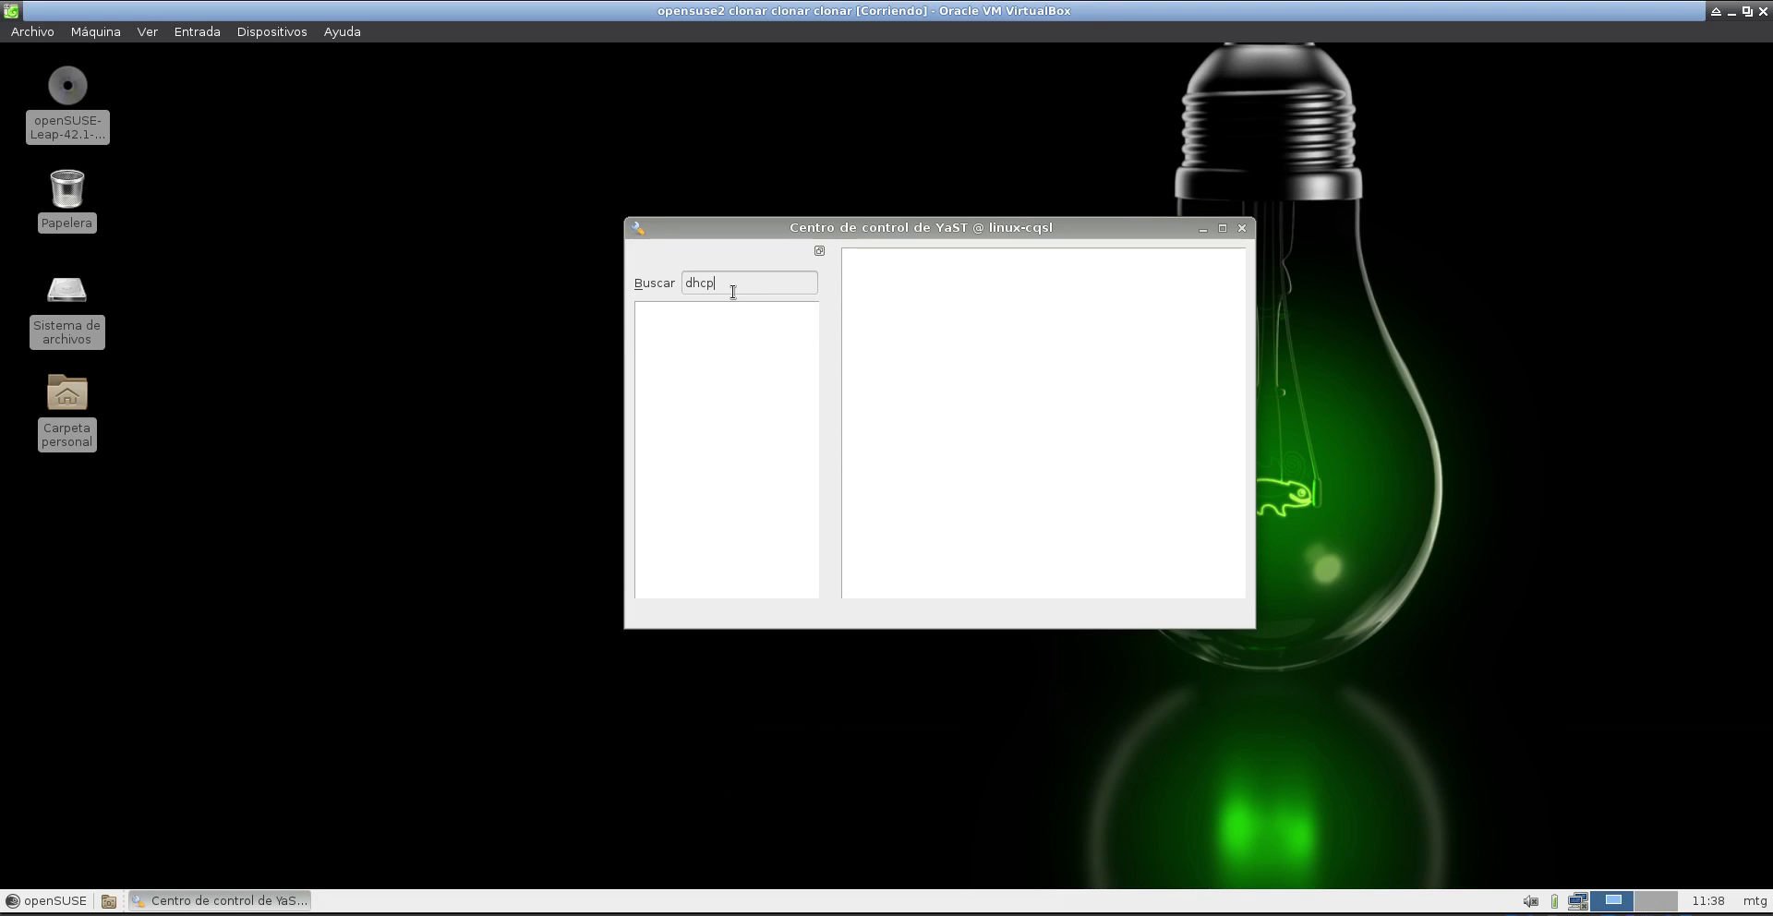
key("BackSpace")
key("BackSpace")
key("BackSpace")
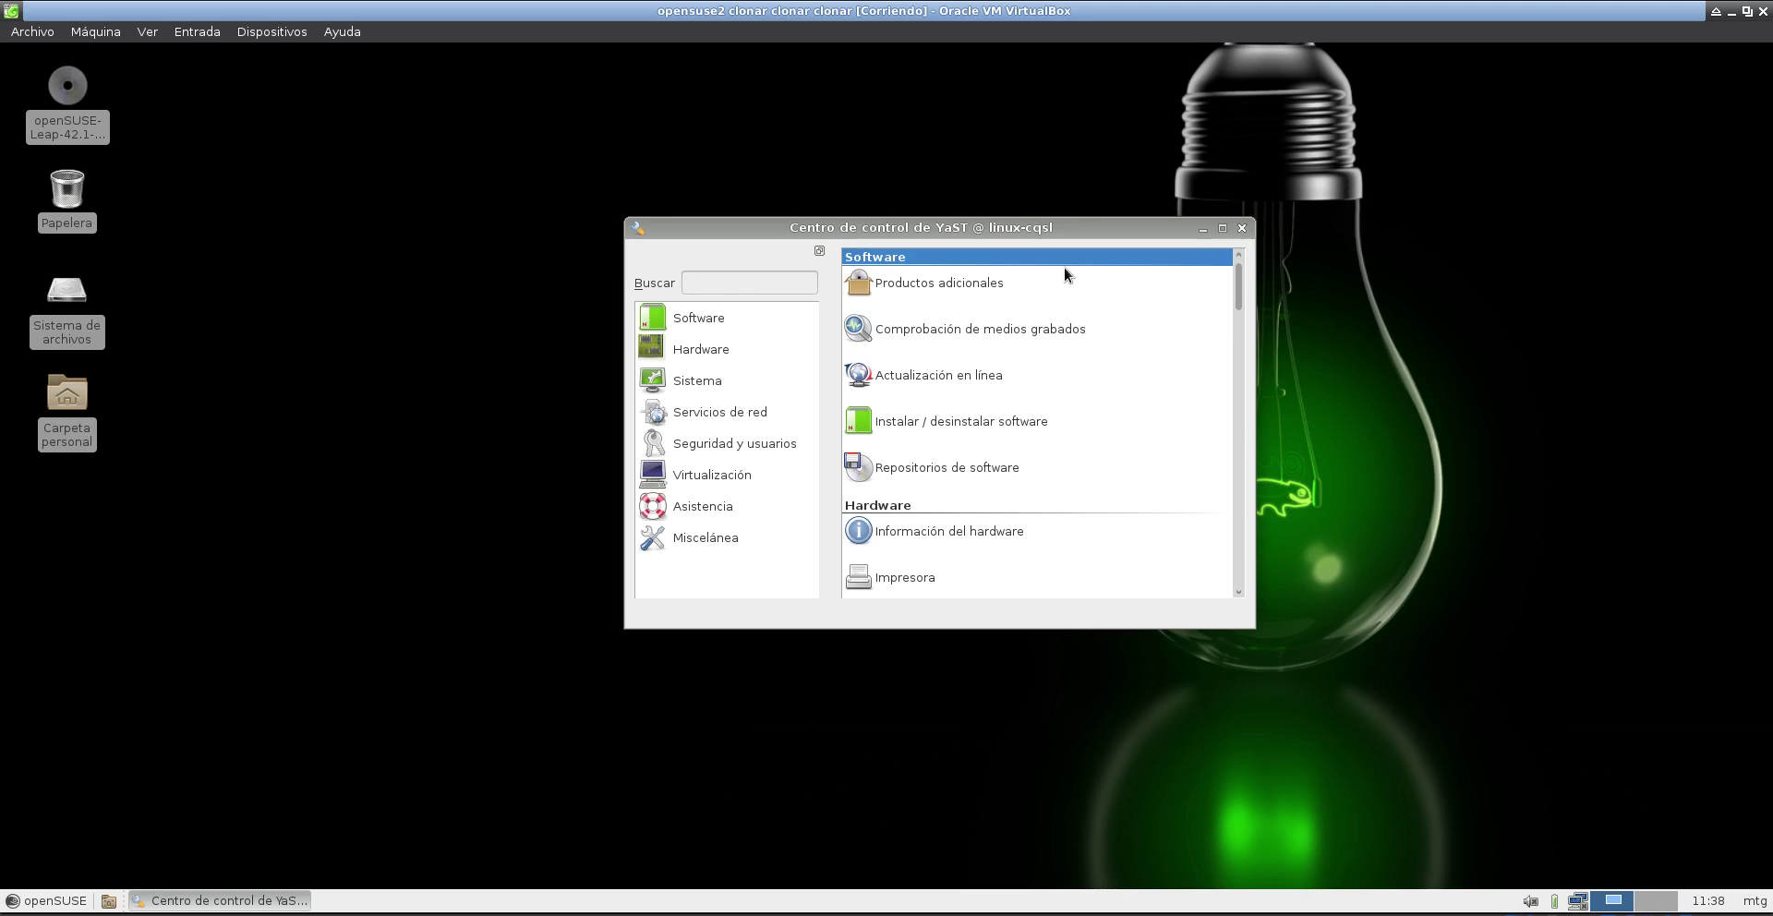
key("alt+F4")
- Relaunch YaST from openSUSE menu > Configuración as root and focus the module search field
left_click(46, 901)
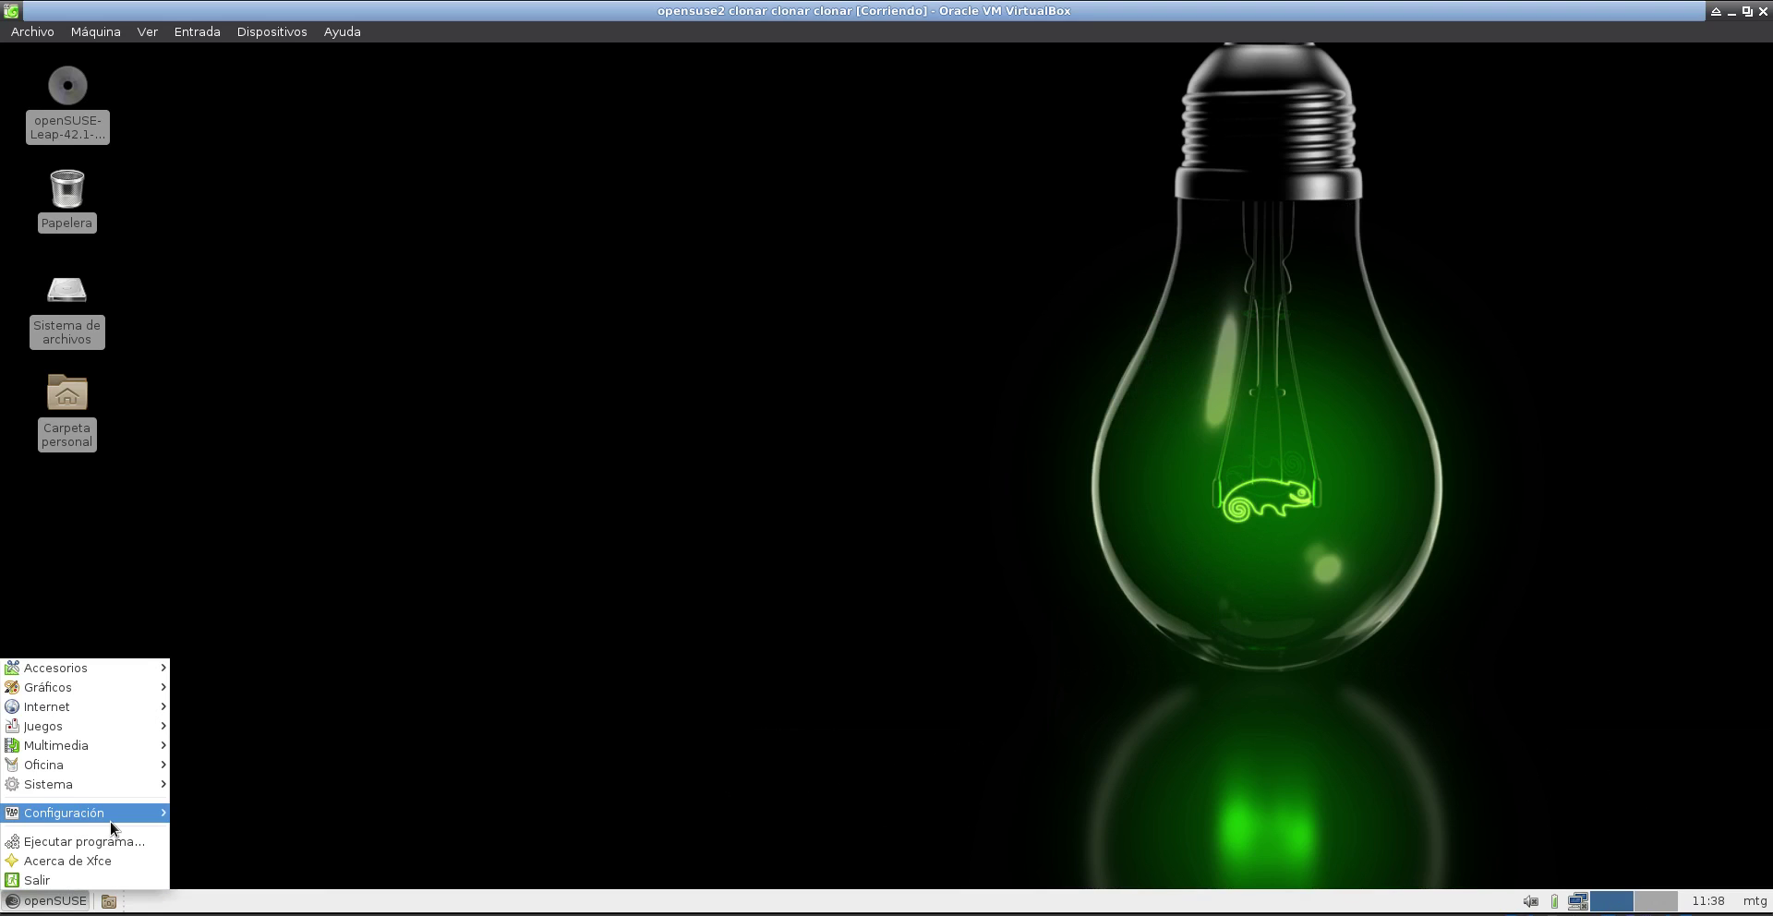
mouse_move(130, 817)
left_click(186, 826)
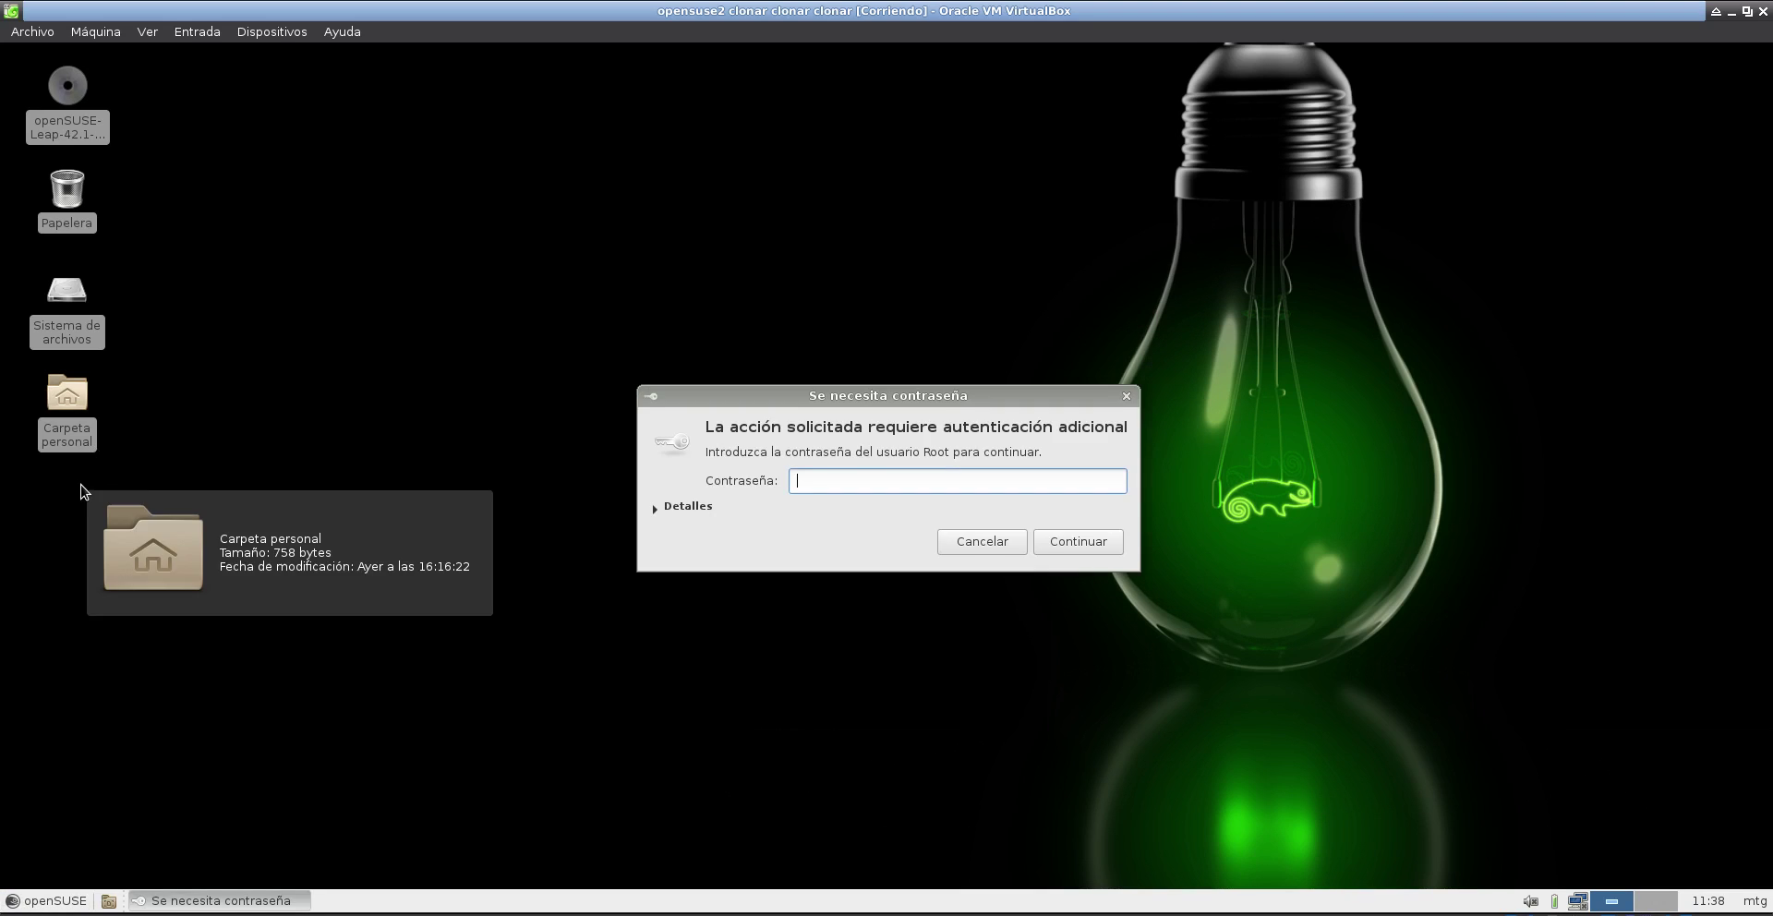
type("•••")
key("Return")
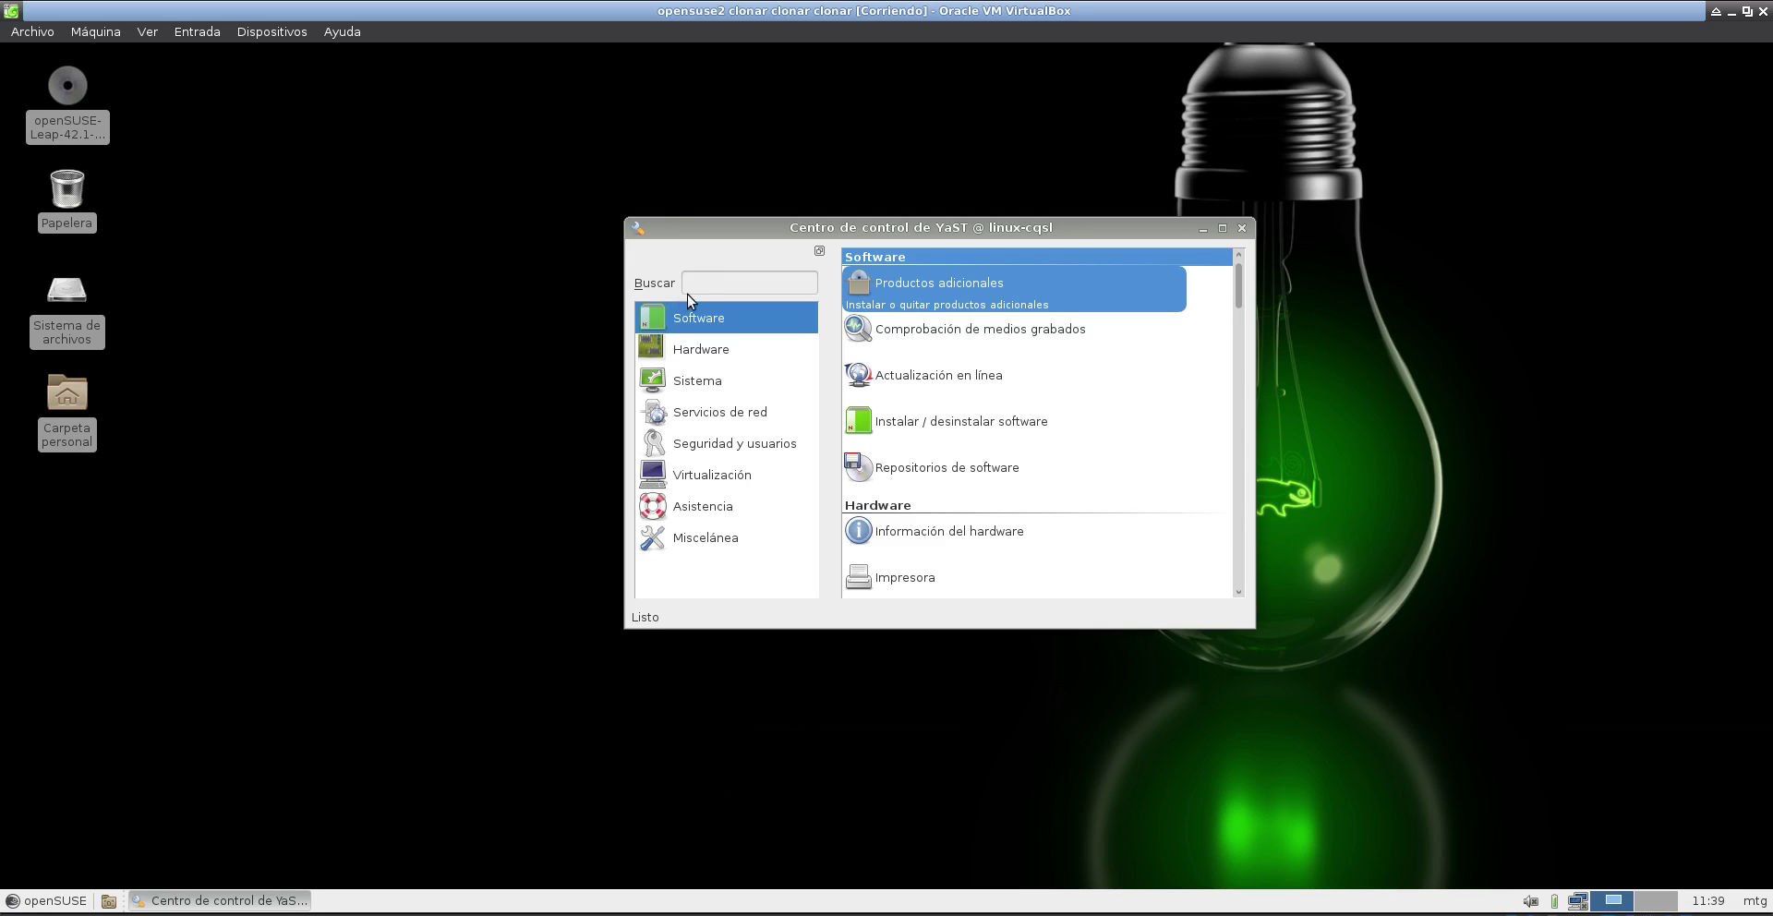
left_click(652, 286)
- Filter modules for dhcp and open the Servidor DHCP wizard
type("dhcp")
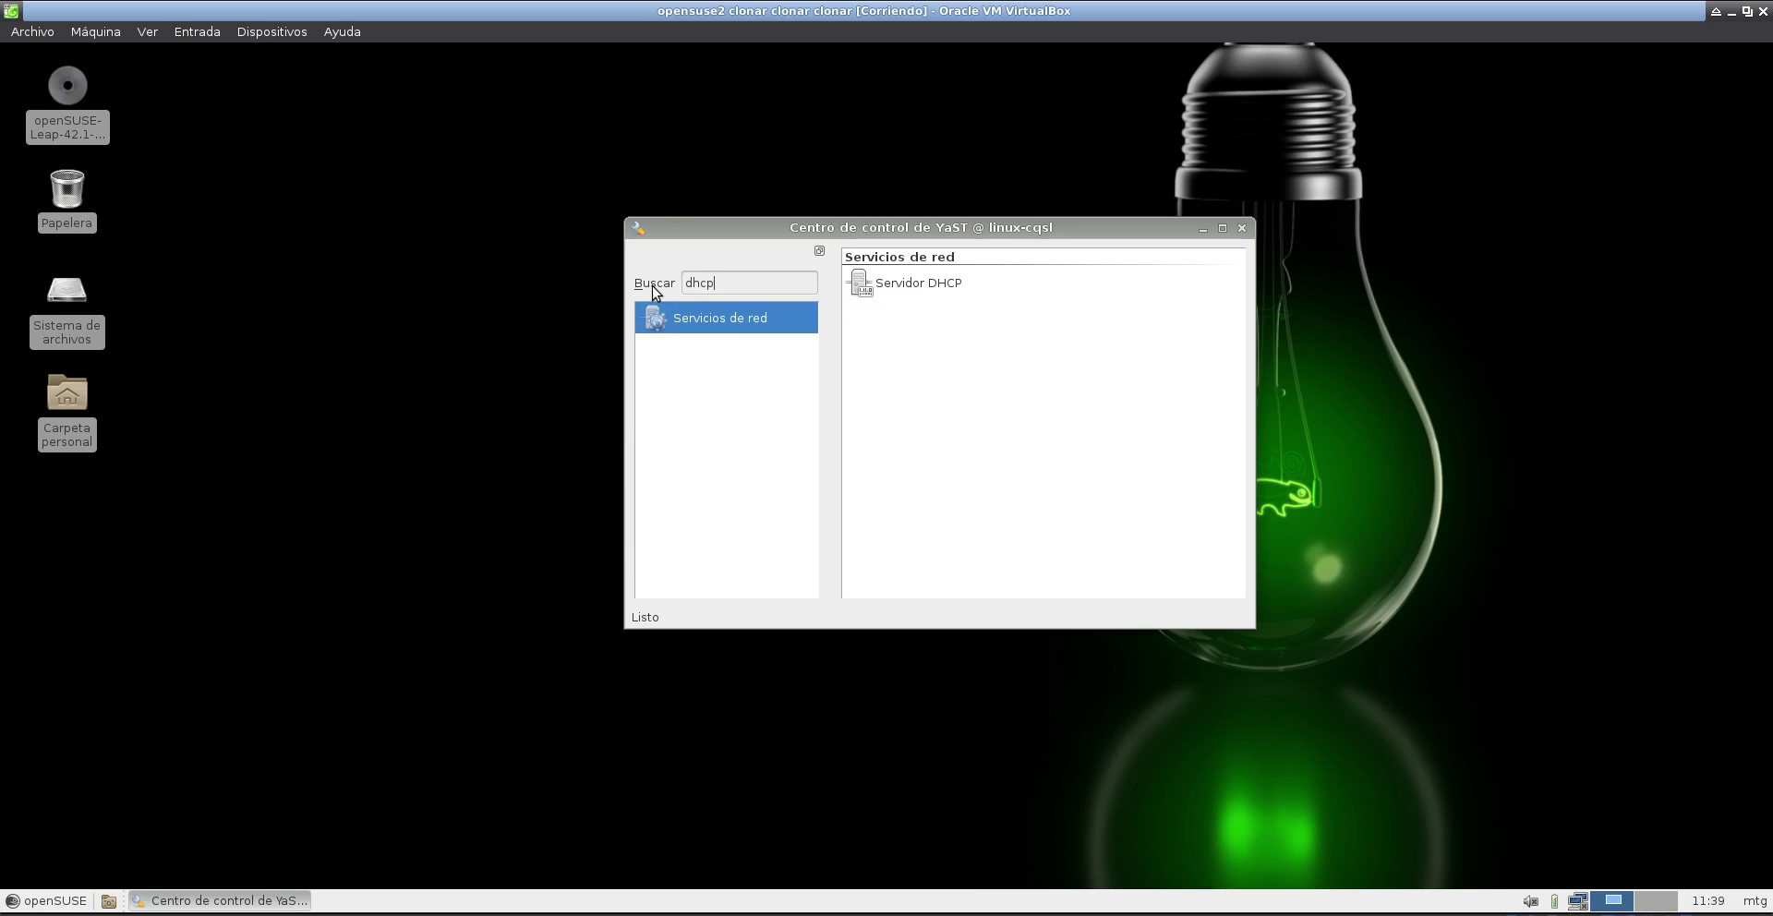
left_click(945, 308)
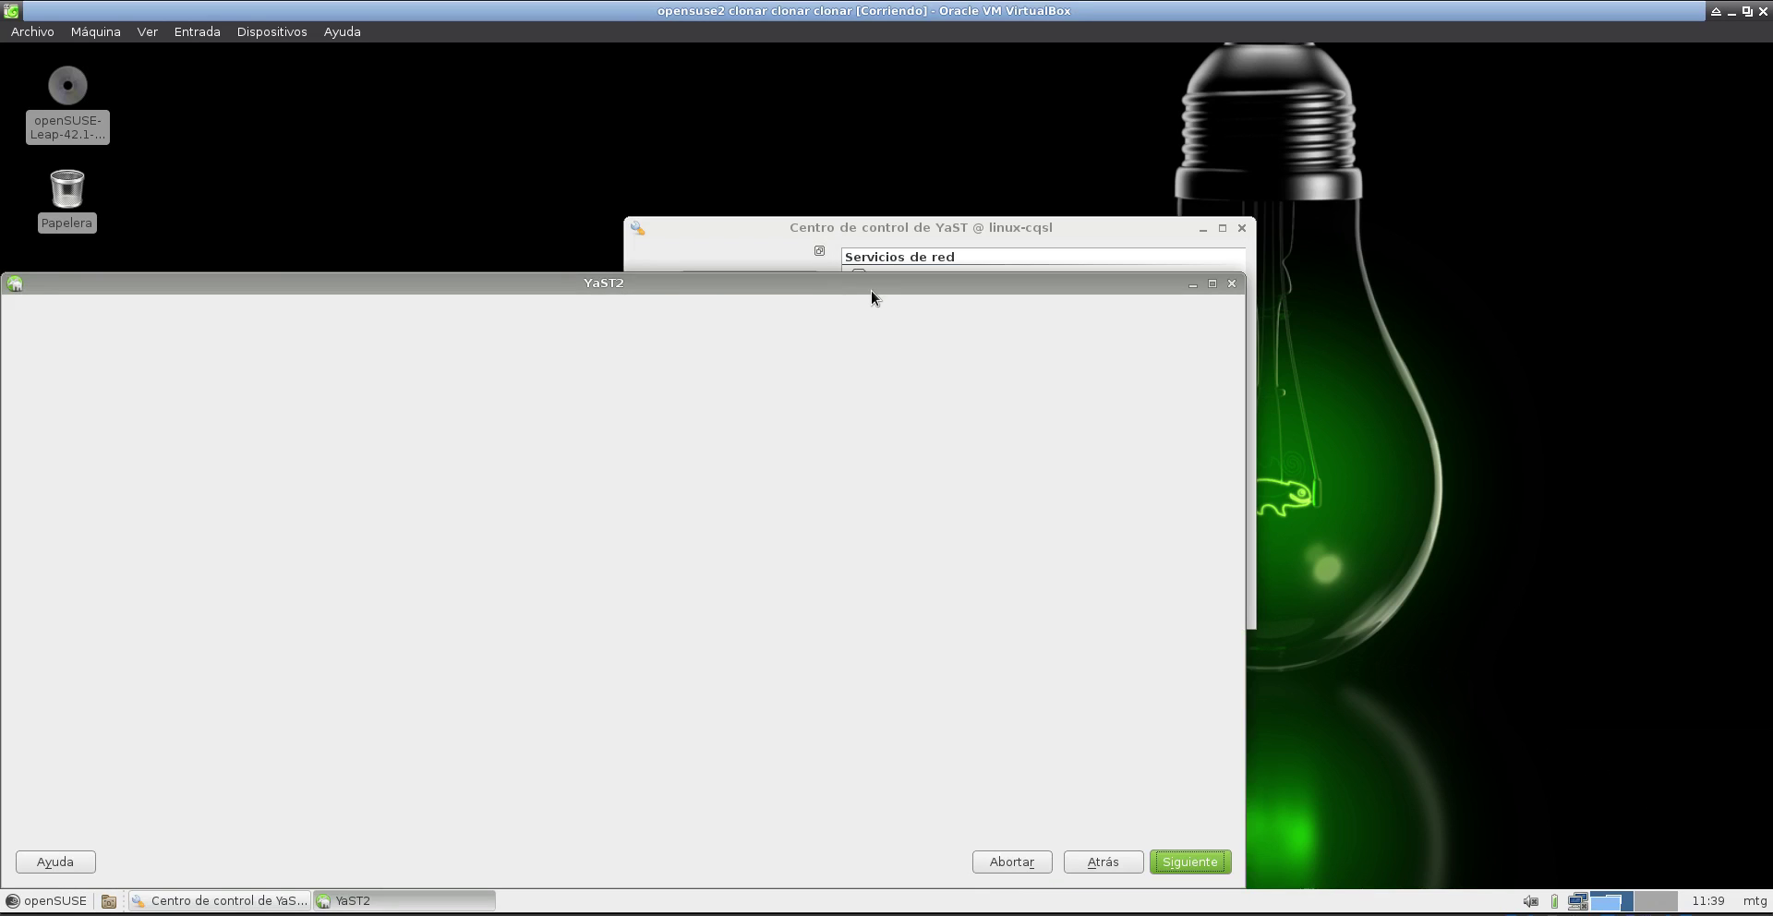
left_click_drag(872, 290, 1082, 185)
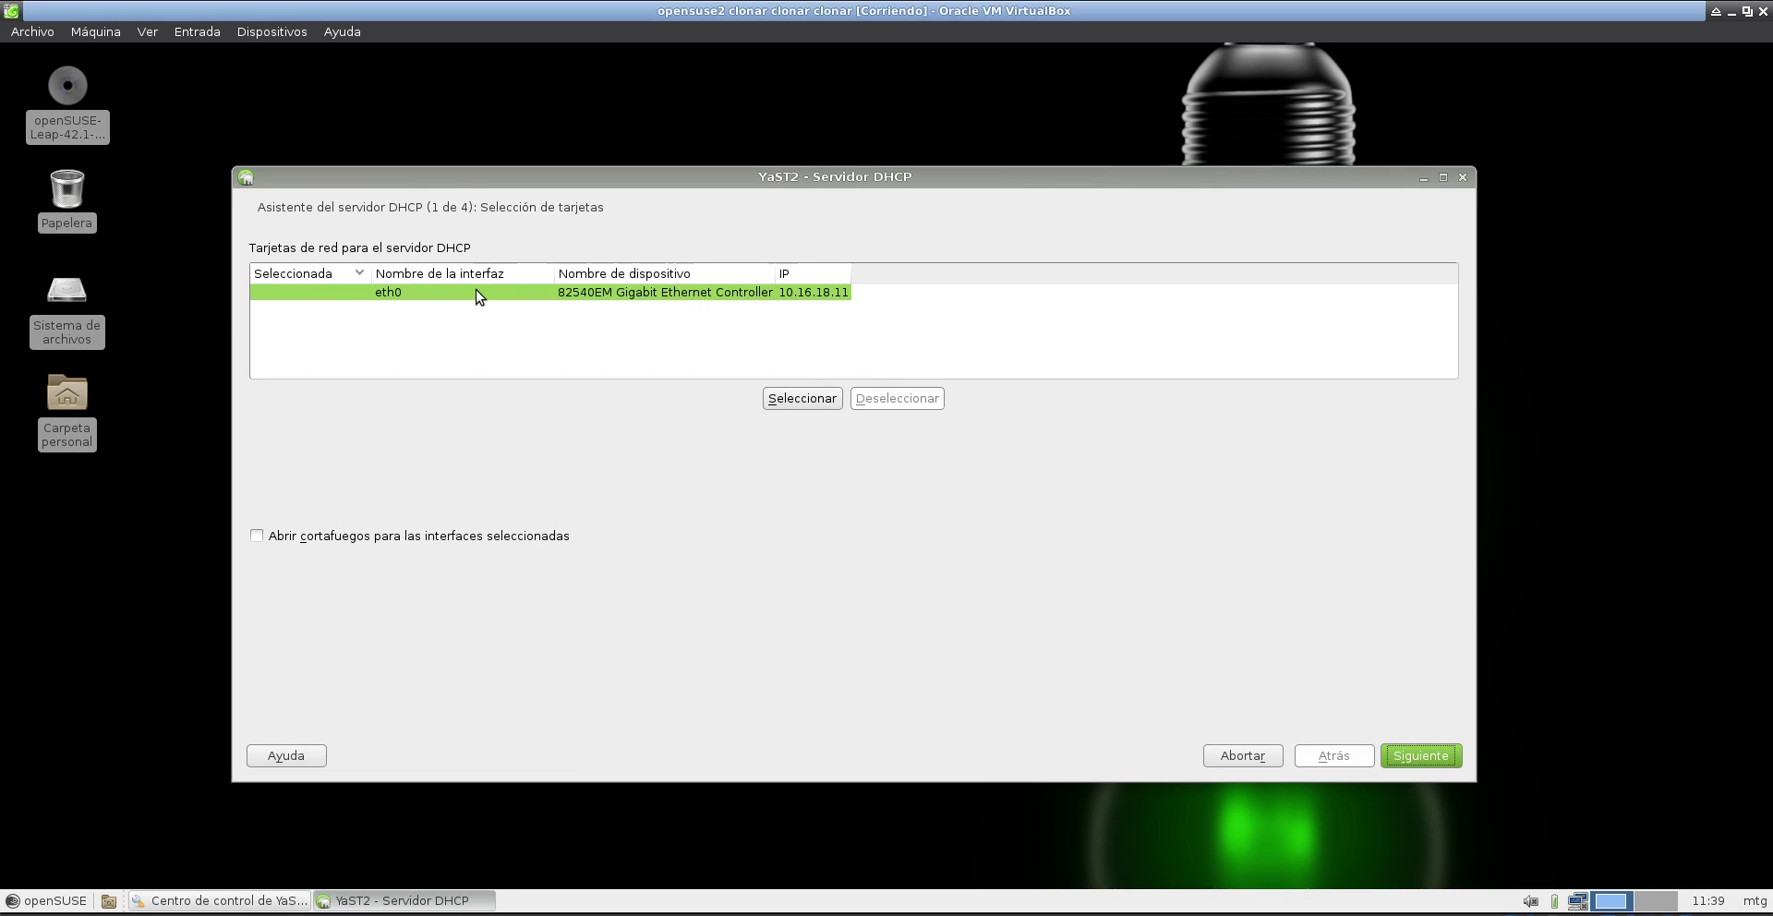
- Select eth0 with the firewall opened, continuing past the missing-zone error
left_click(803, 399)
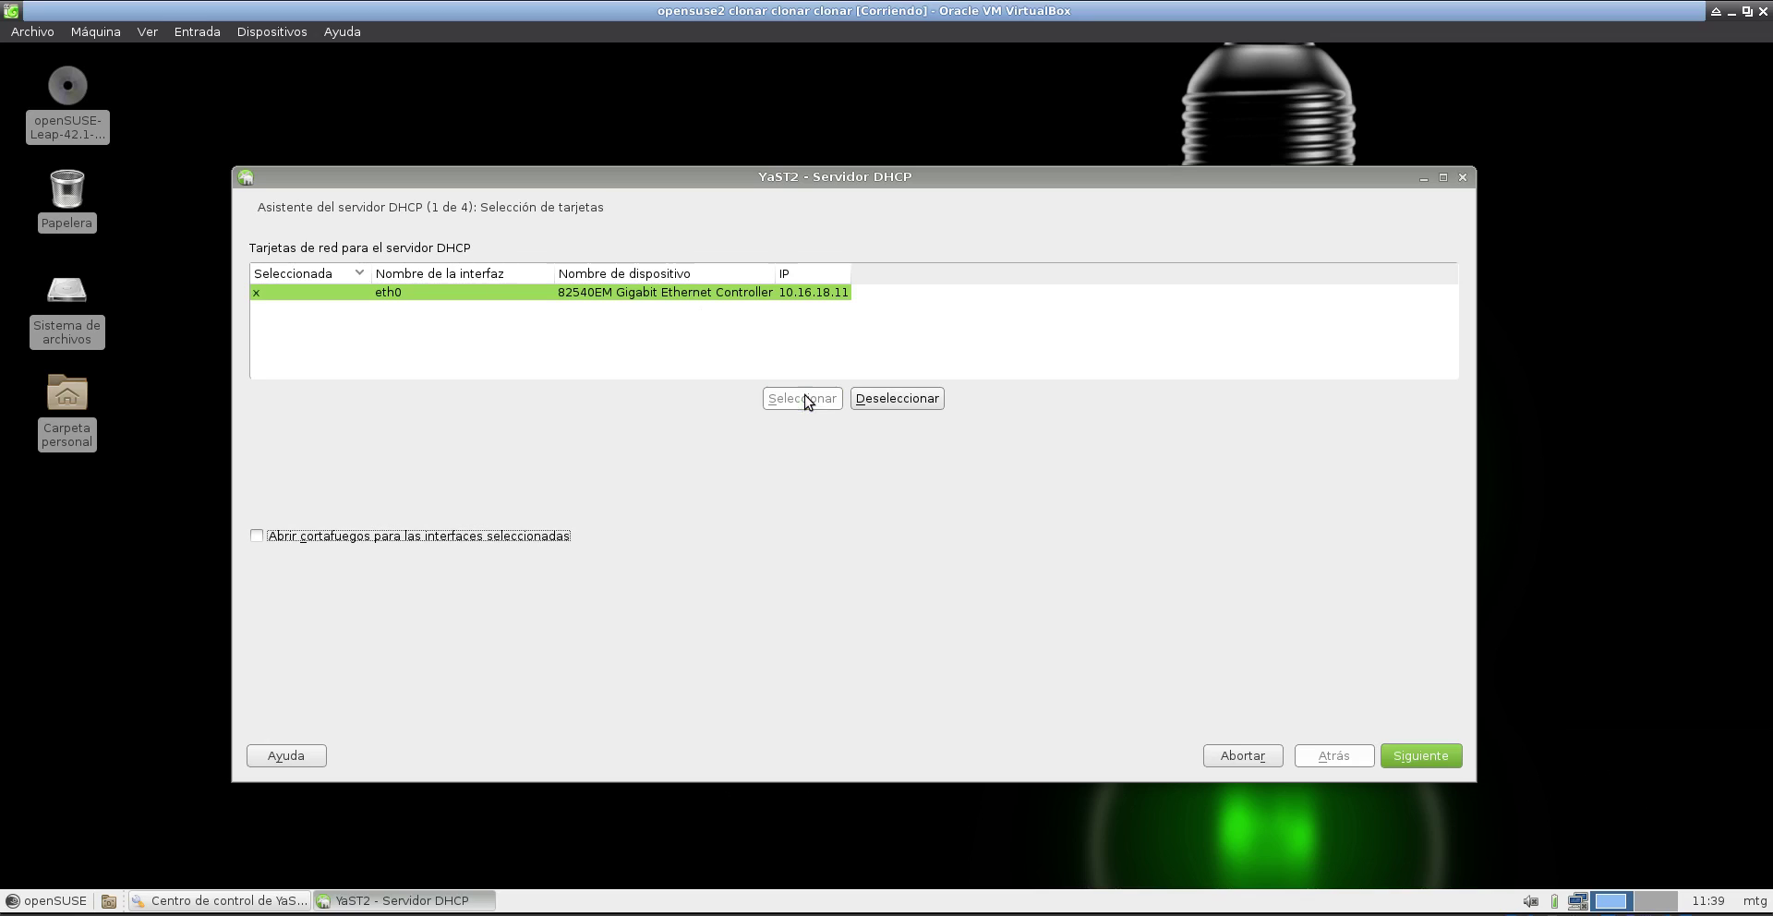
left_click(463, 537)
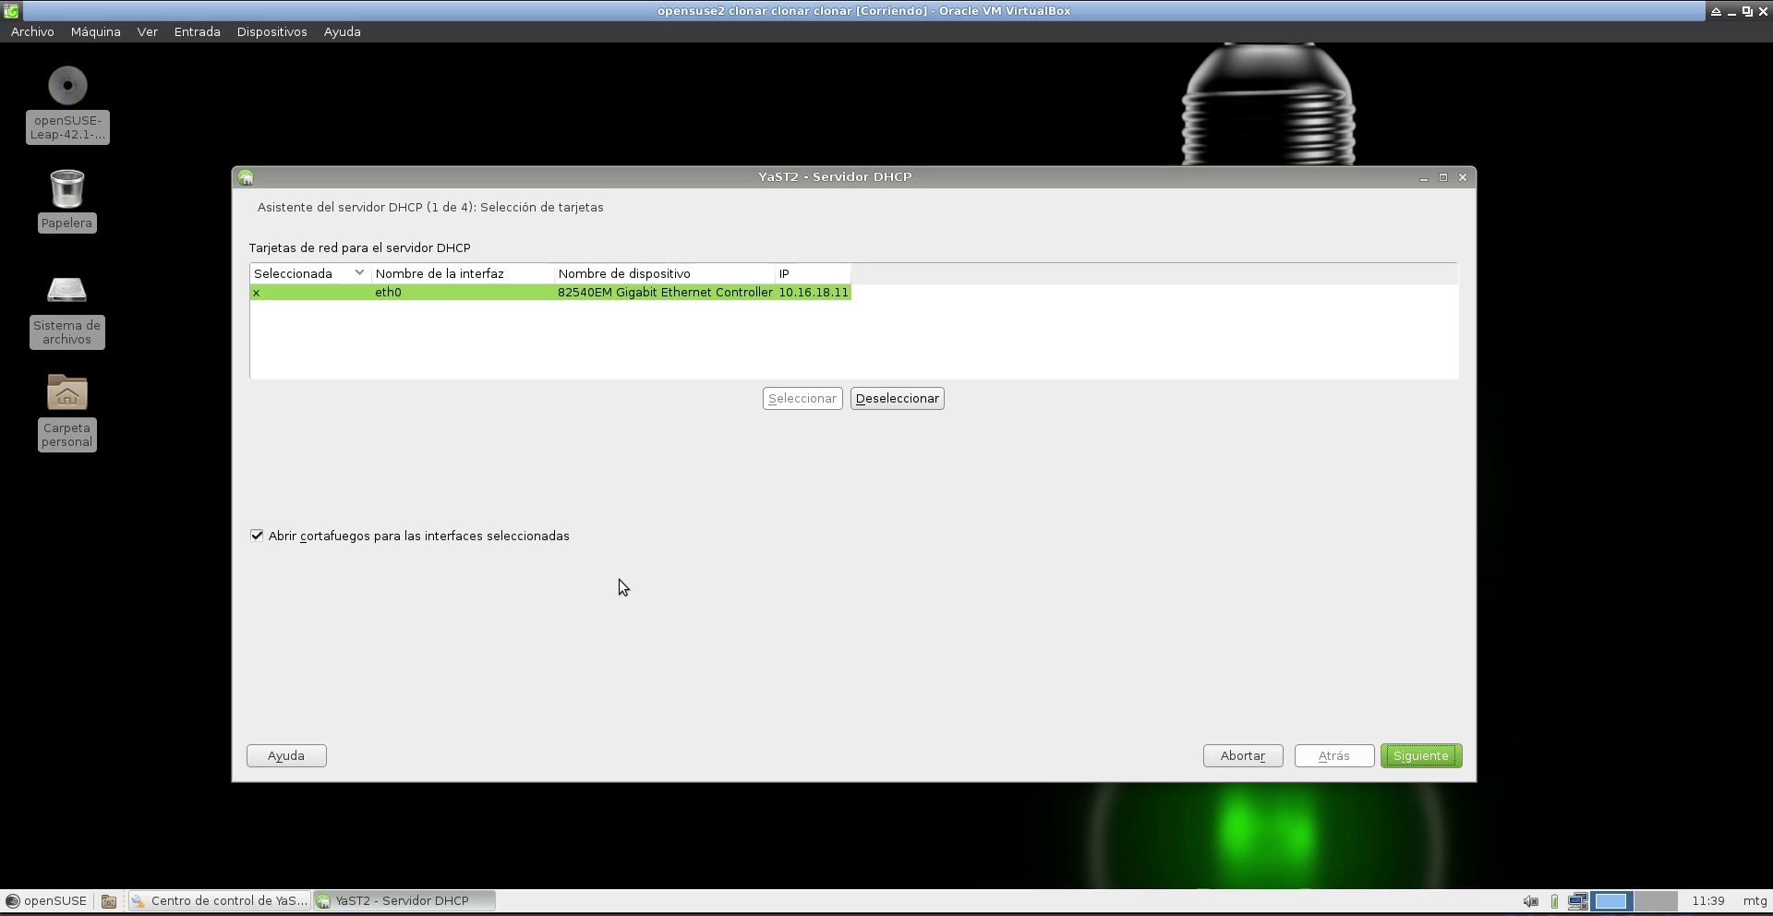
left_click(1416, 763)
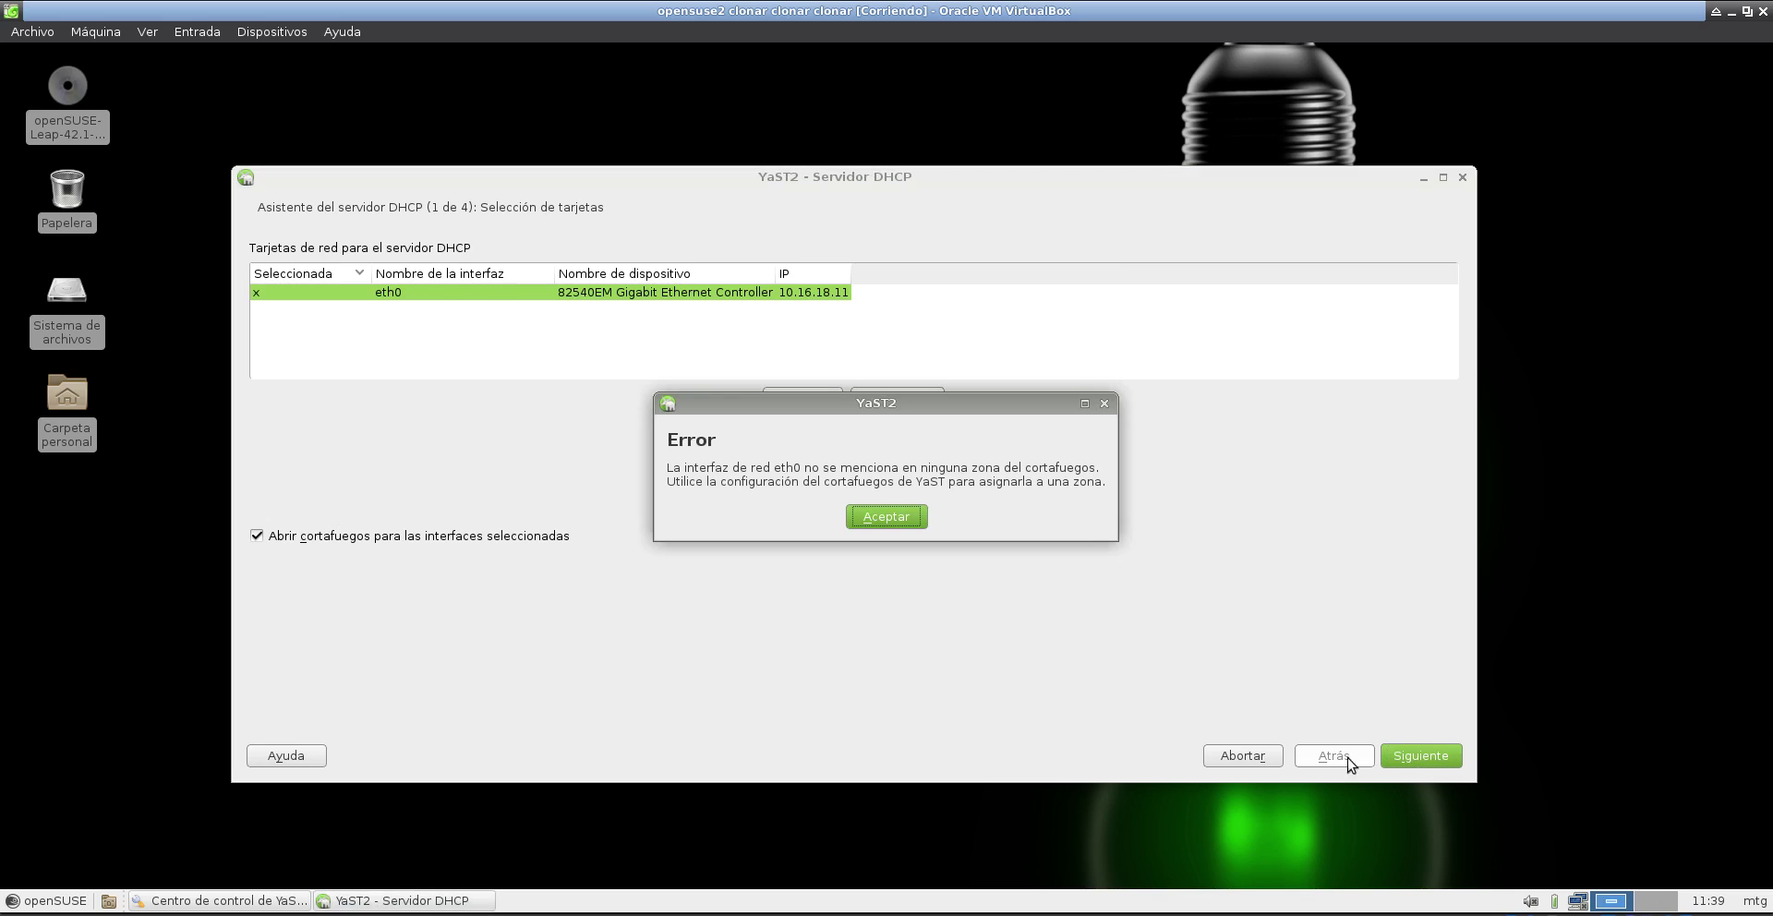
left_click(903, 516)
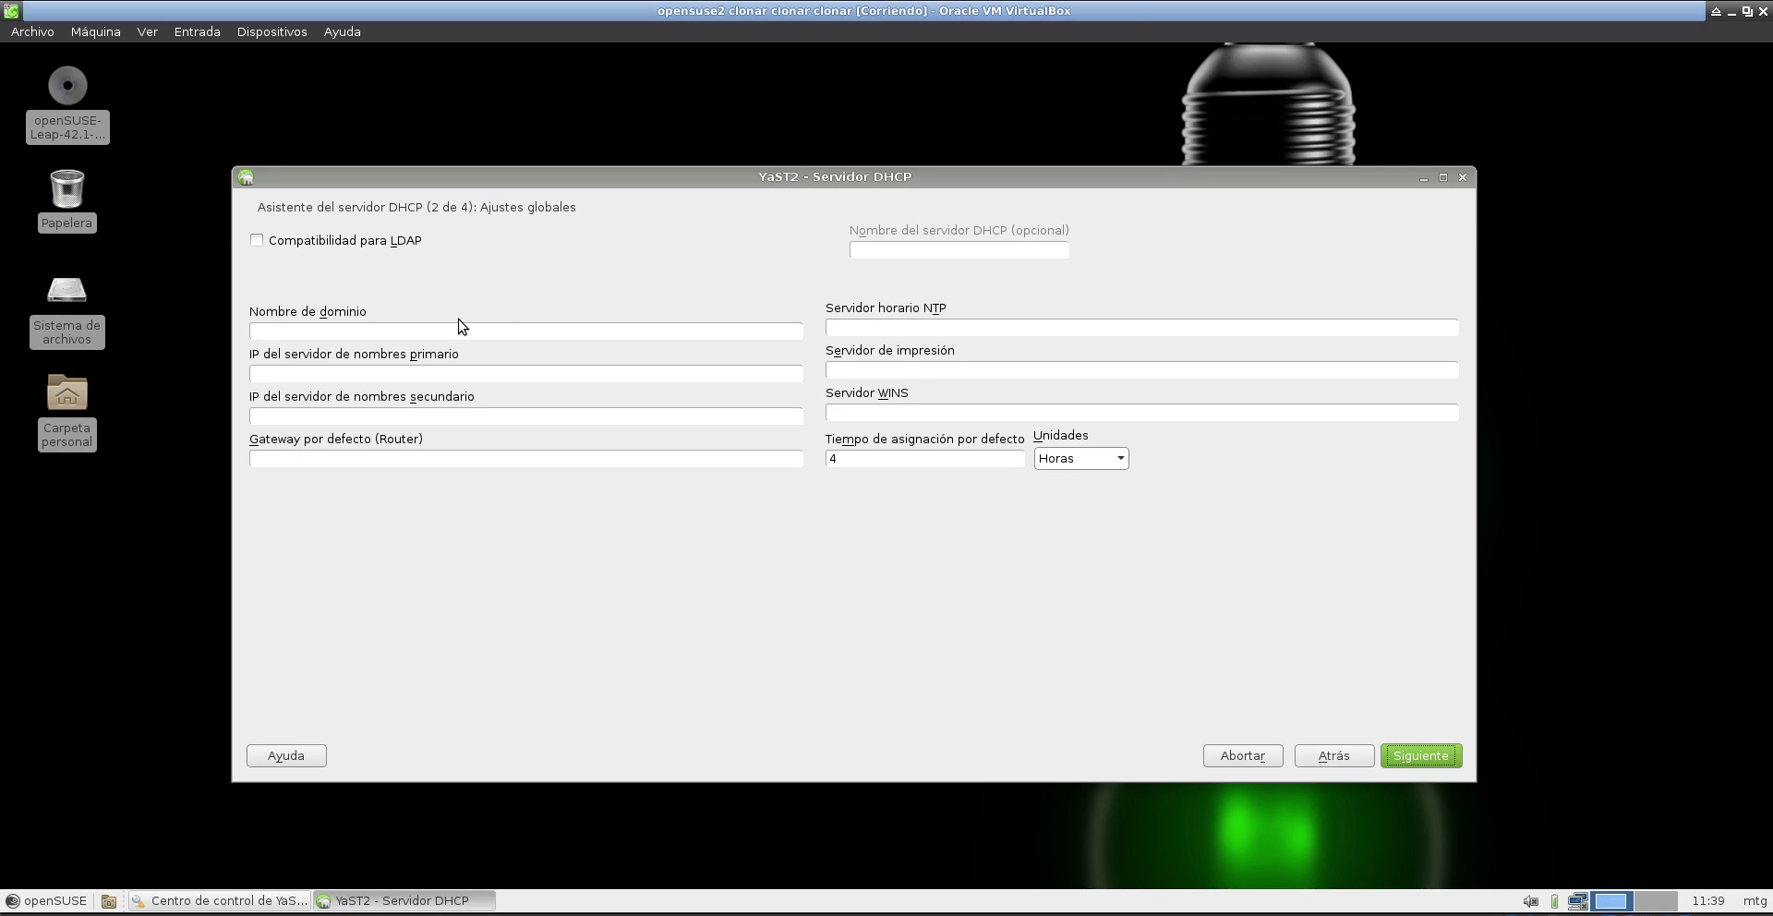
- Enter primary name server 8.8.8.8 and gateway 10.16.18.1, and set the default lease to 8 Días
left_click(375, 333)
left_click(415, 370)
double_click(1016, 458)
type("8")
left_click(1076, 462)
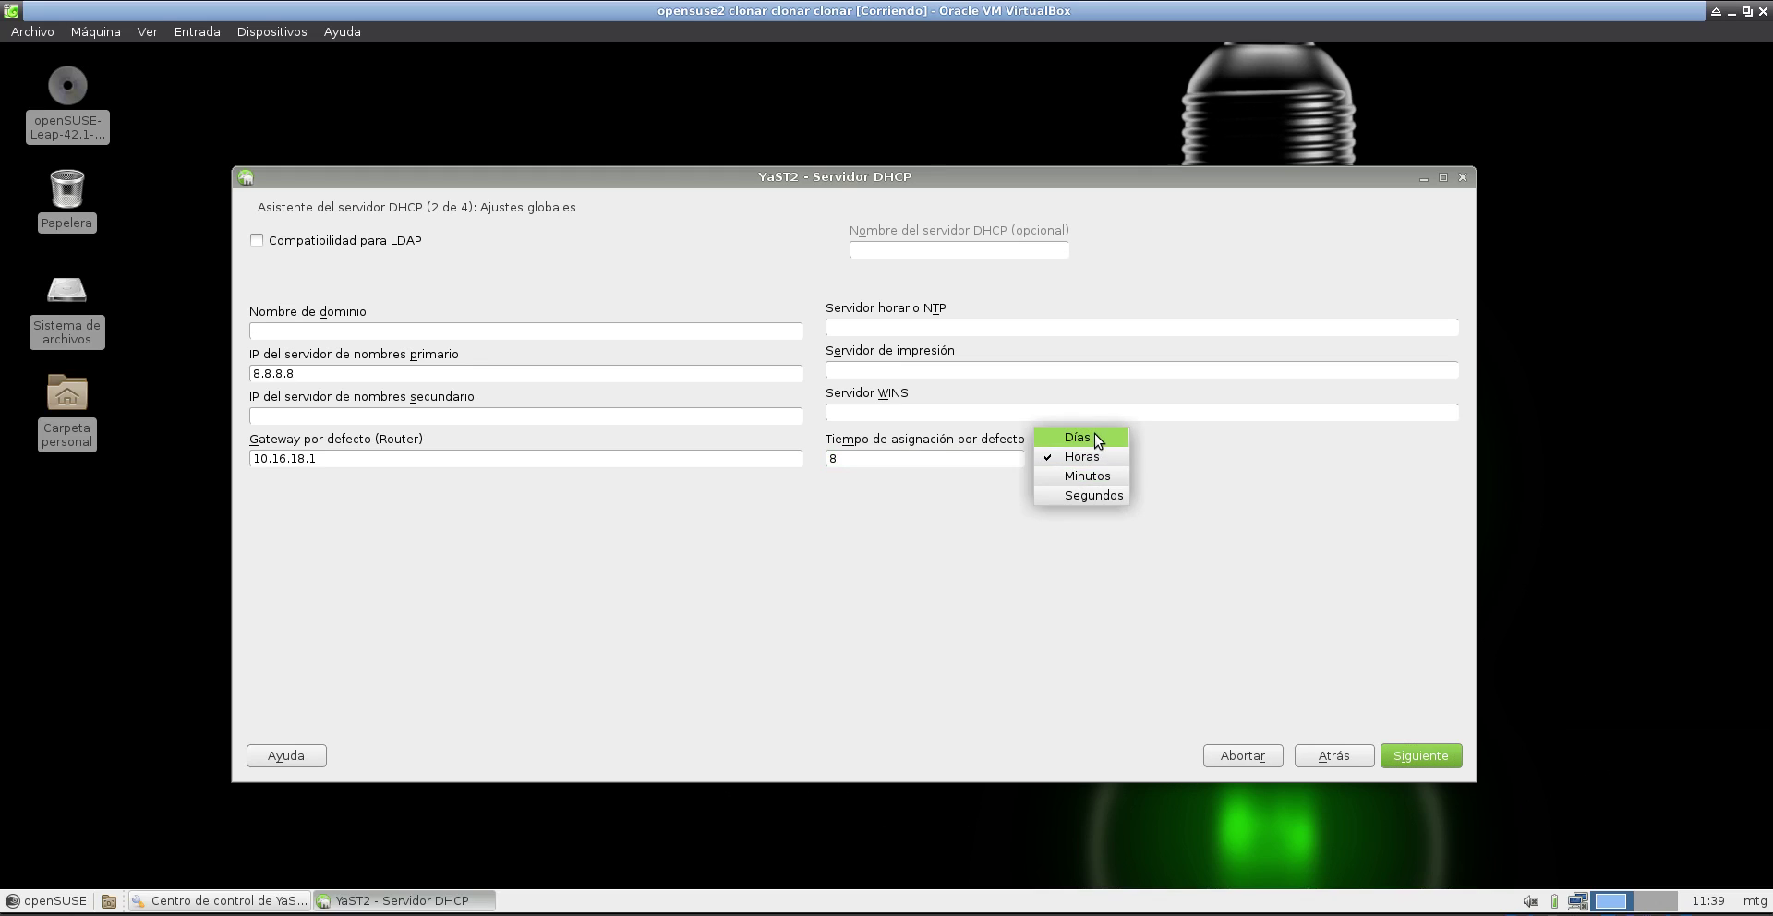
left_click(1099, 441)
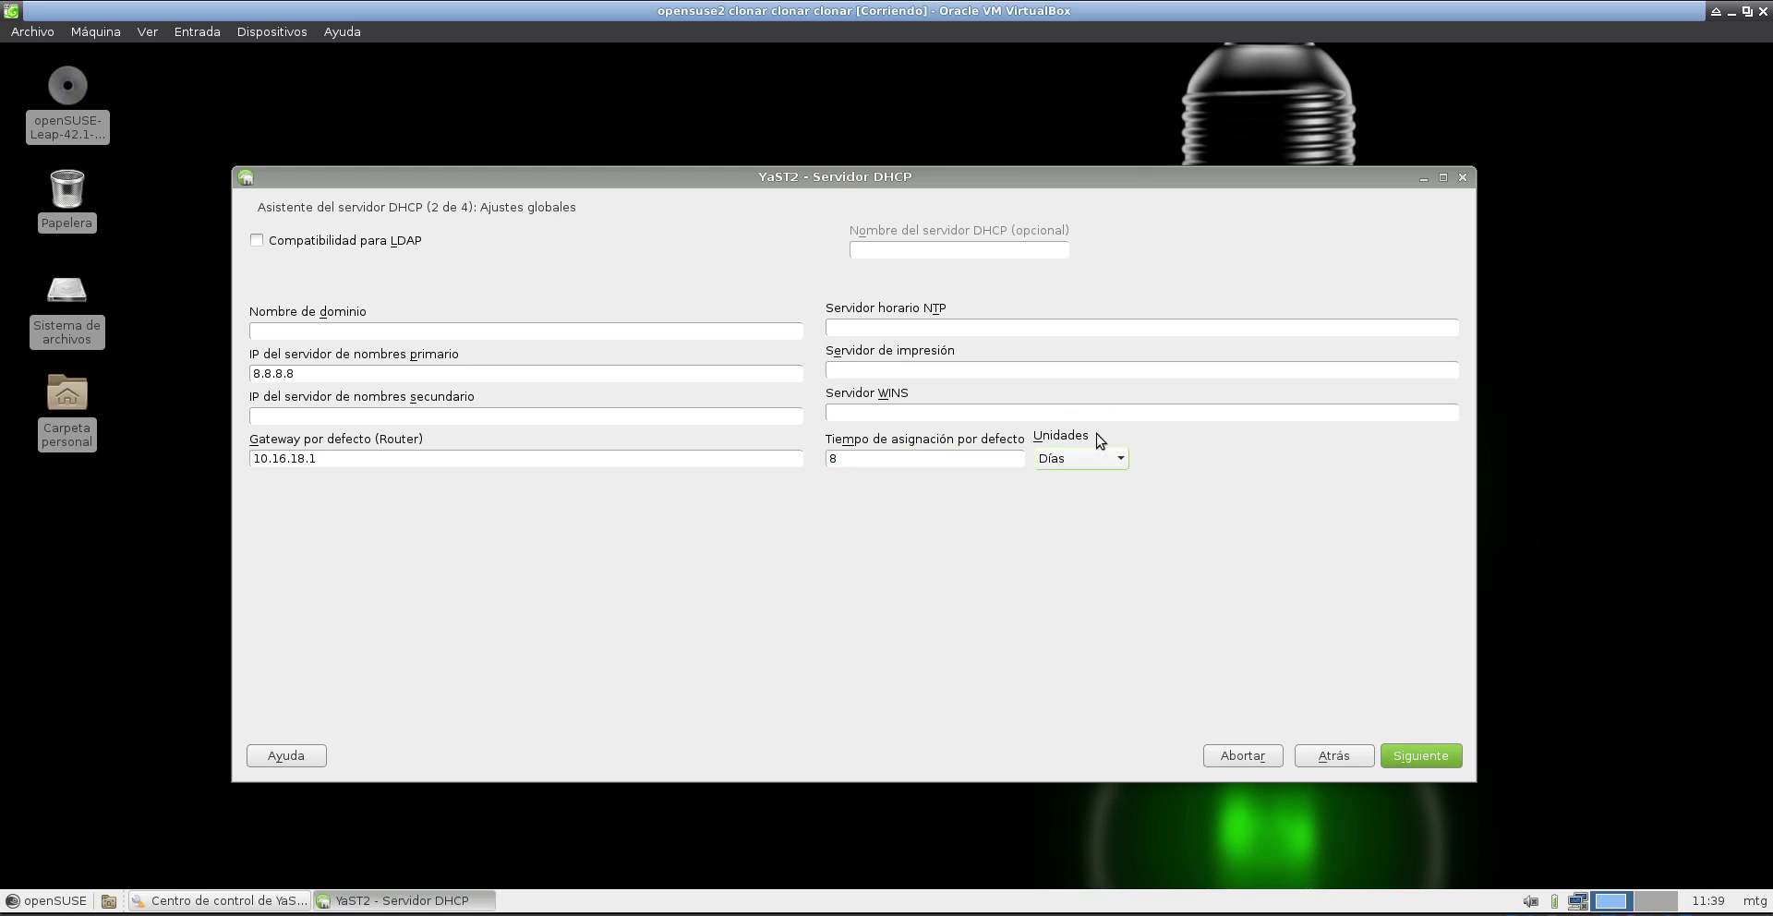
- Set the dynamic range 10.16.18.50–10.16.18.70 with 4 Horas default and 2 Días maximum lease
left_click(1418, 756)
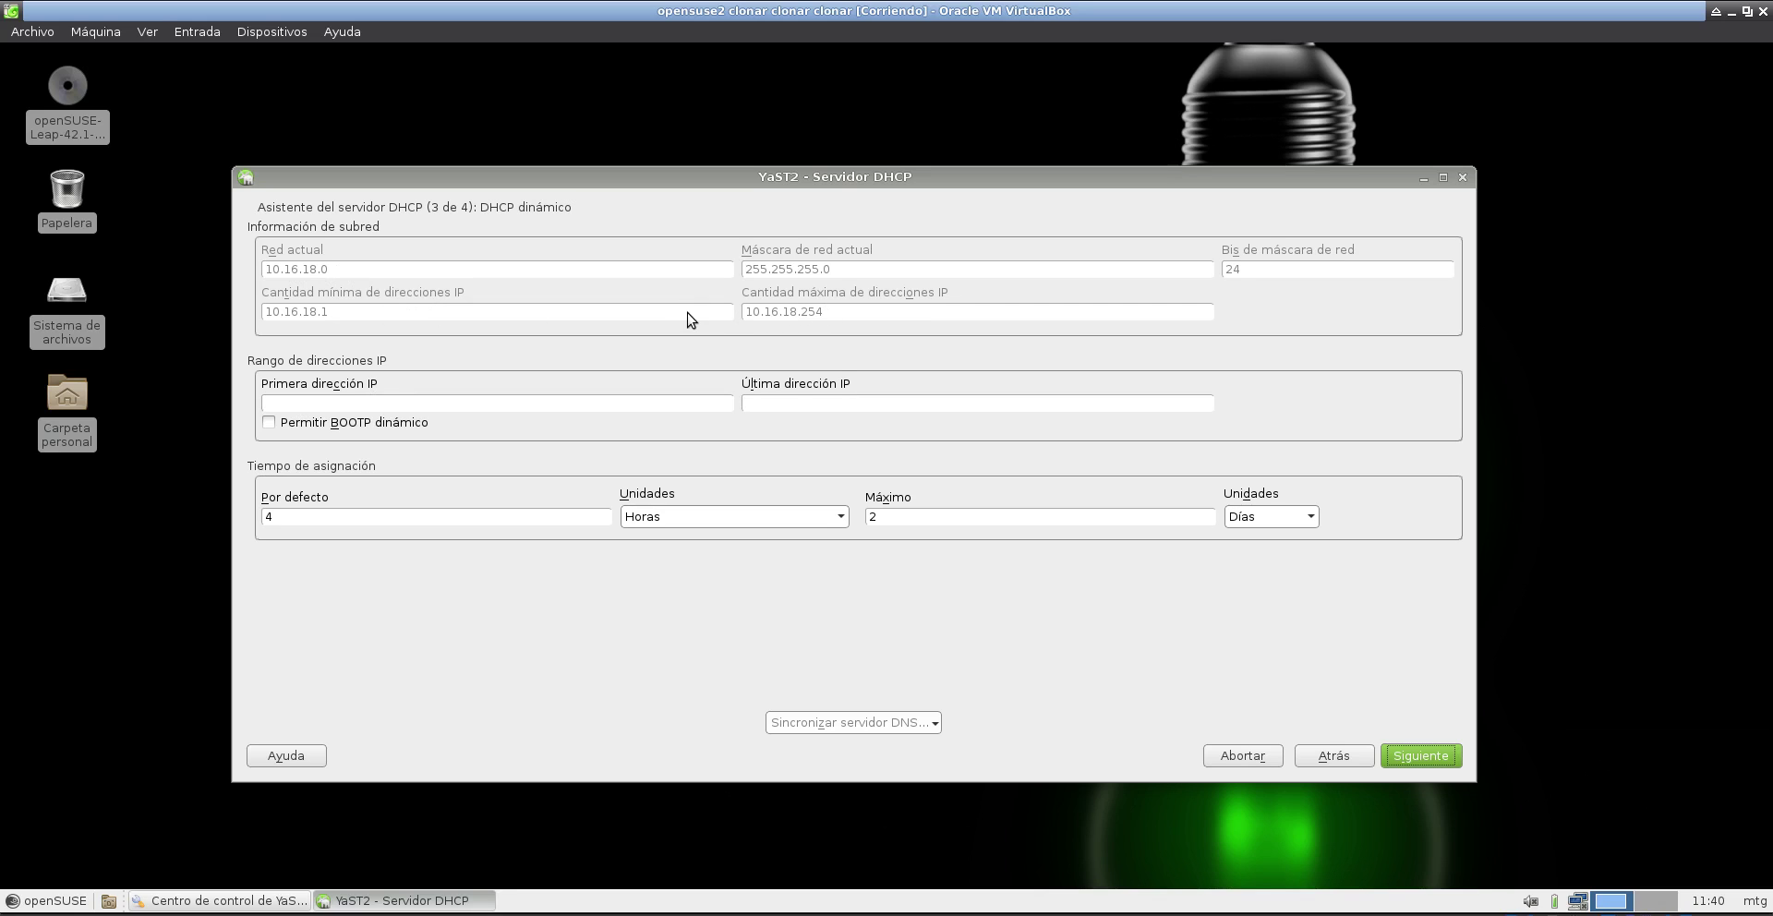
left_click(425, 404)
type("10.16.18.70")
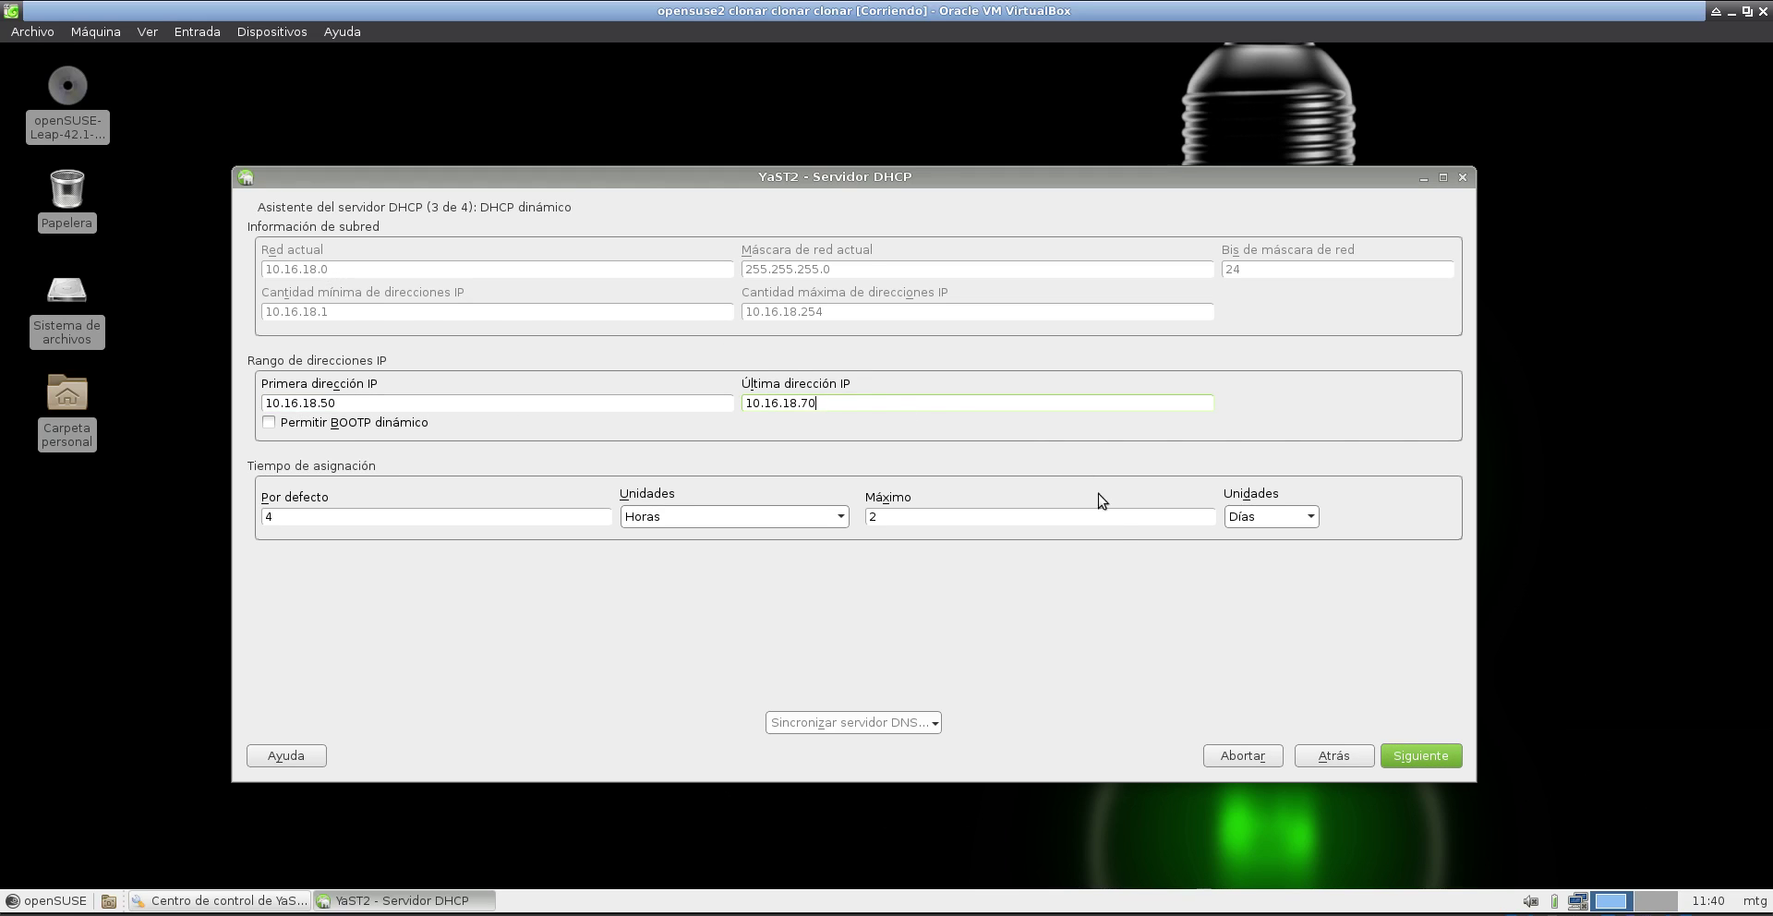
left_click(1423, 757)
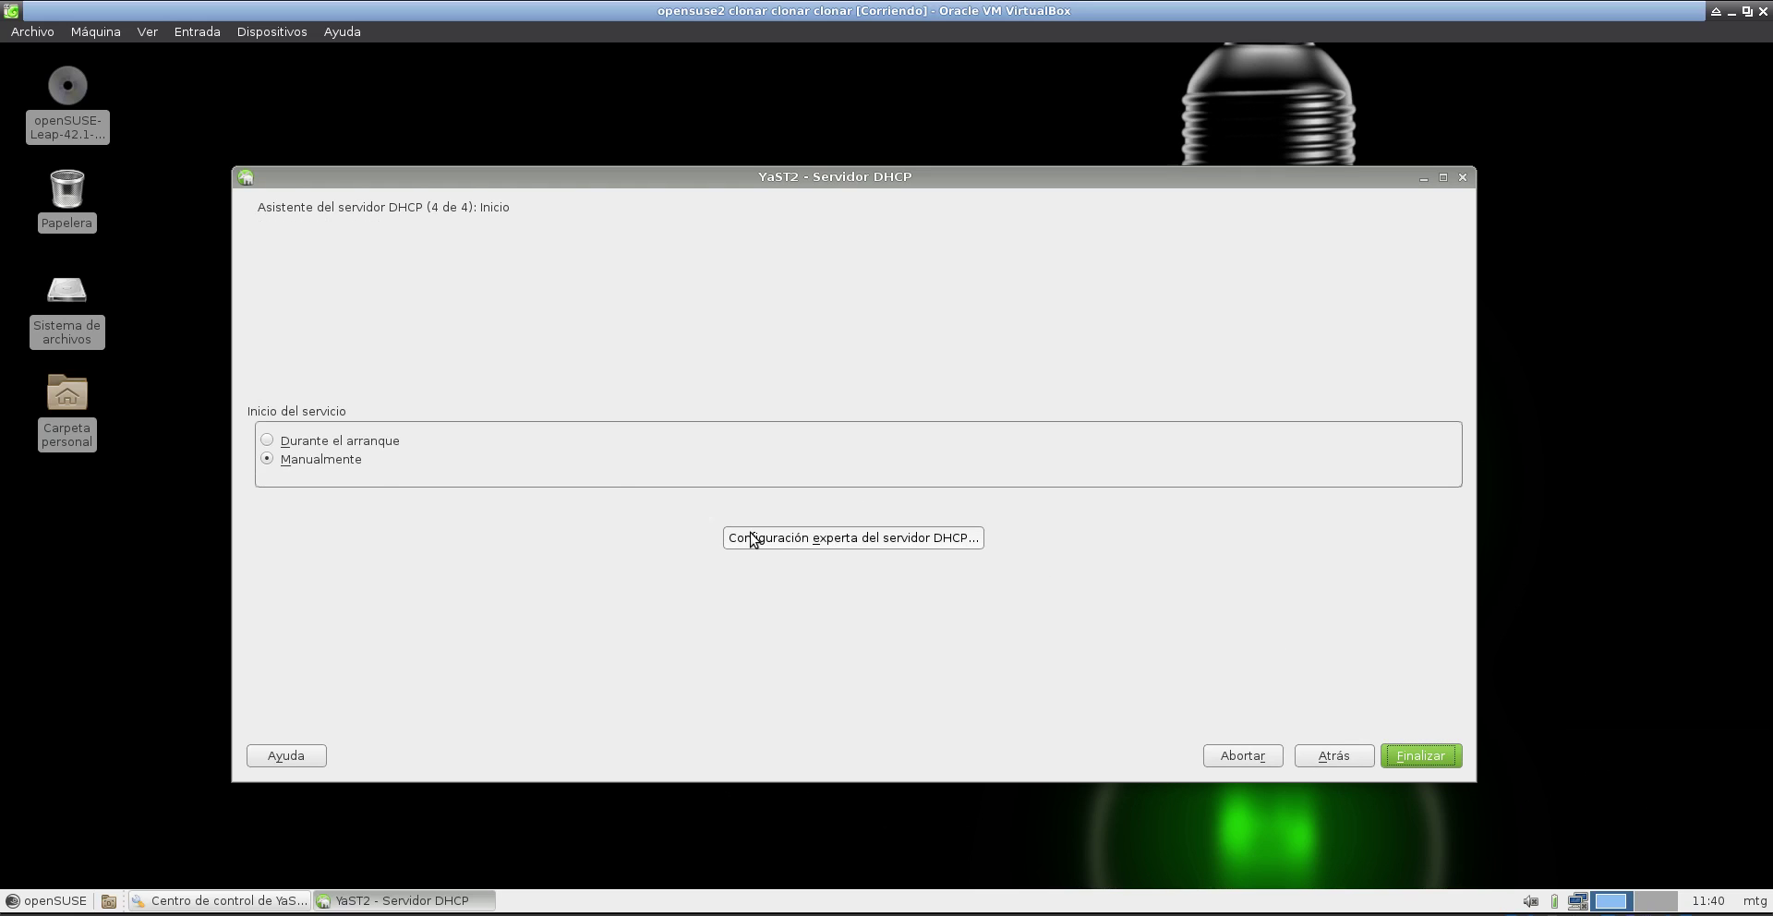
- Start the DHCP service during boot and open Administración de equipos in the expert configuration
left_click(323, 437)
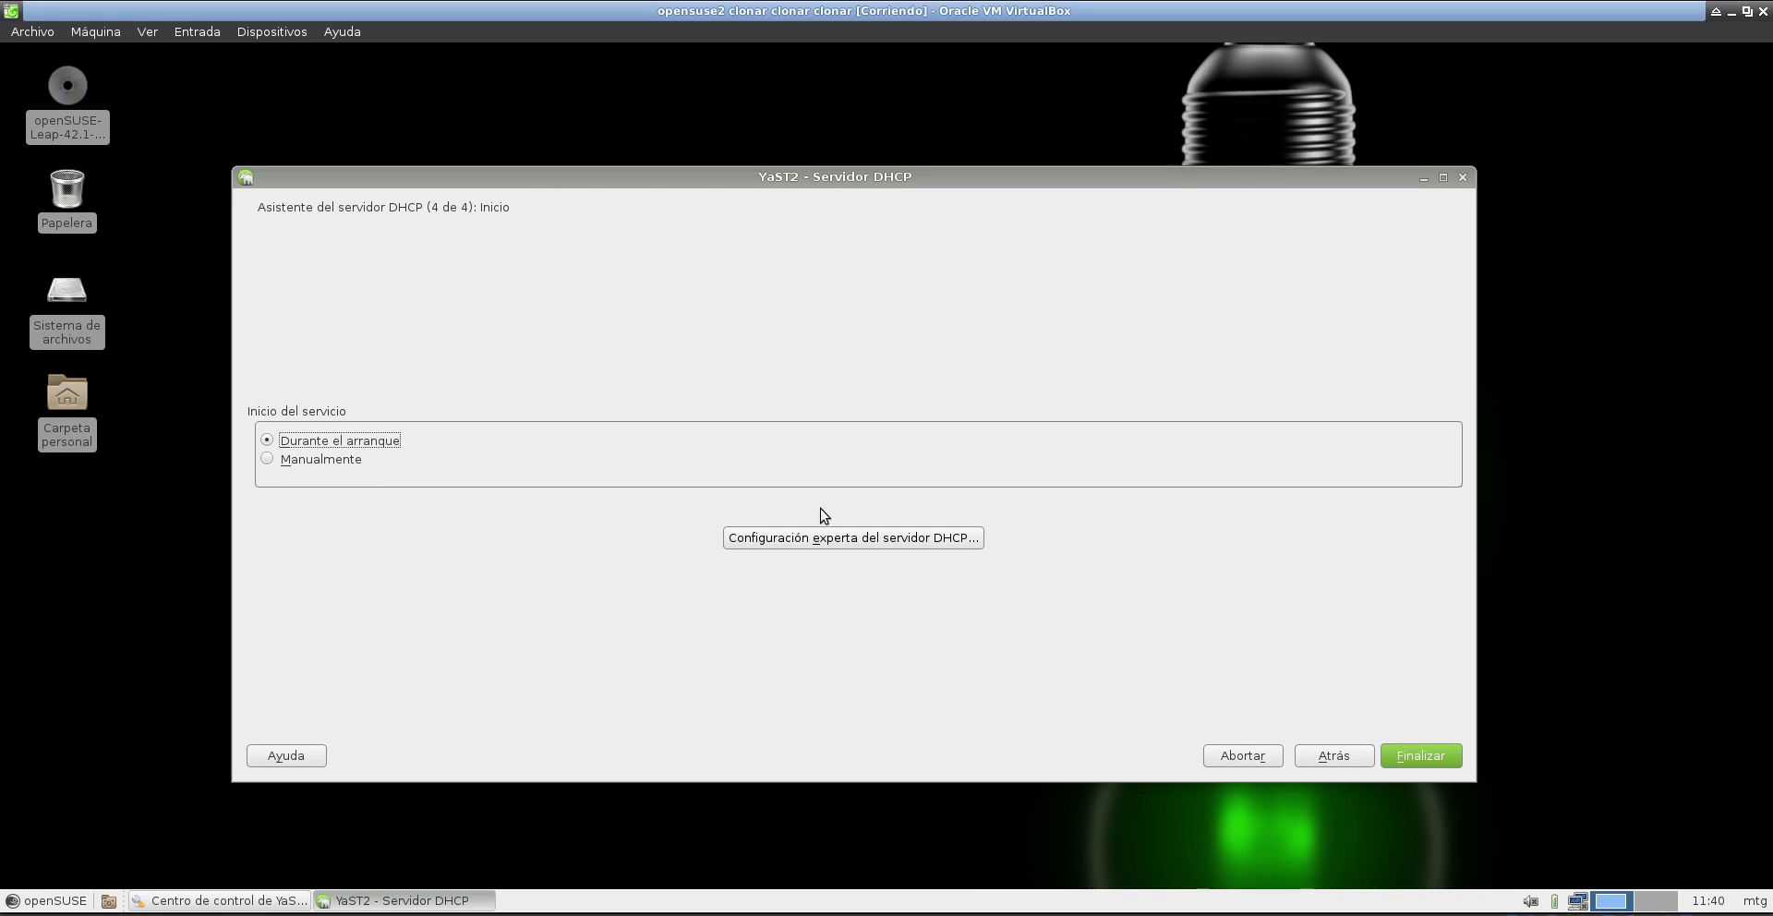
left_click(852, 543)
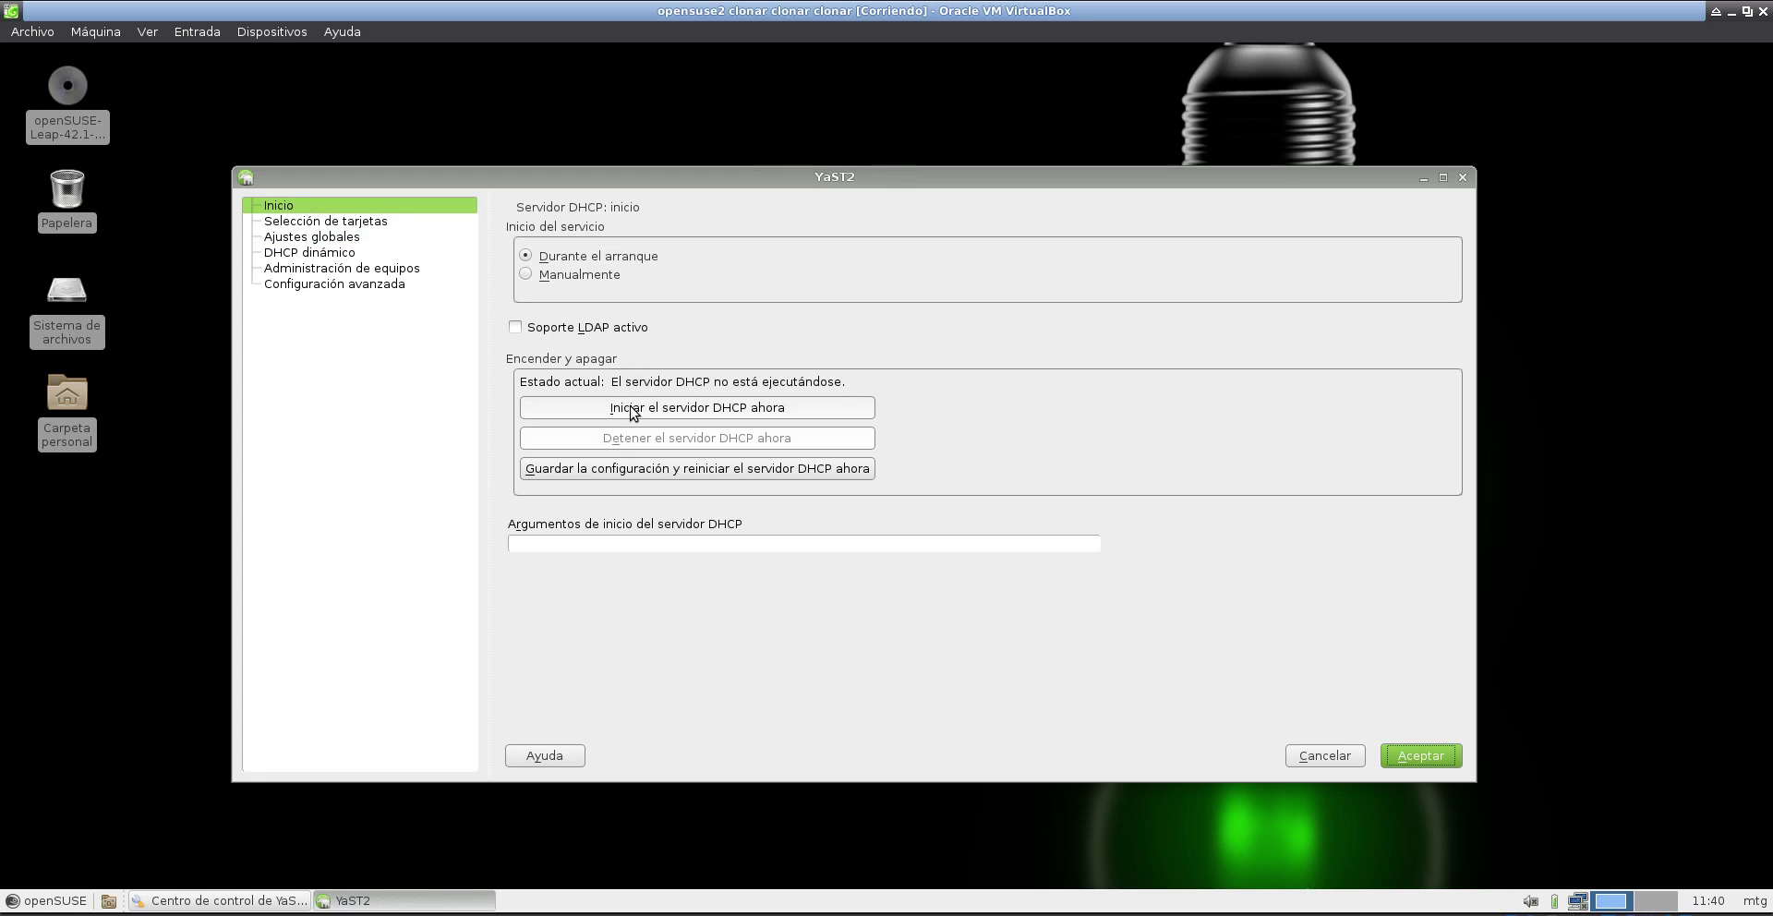
left_click(323, 252)
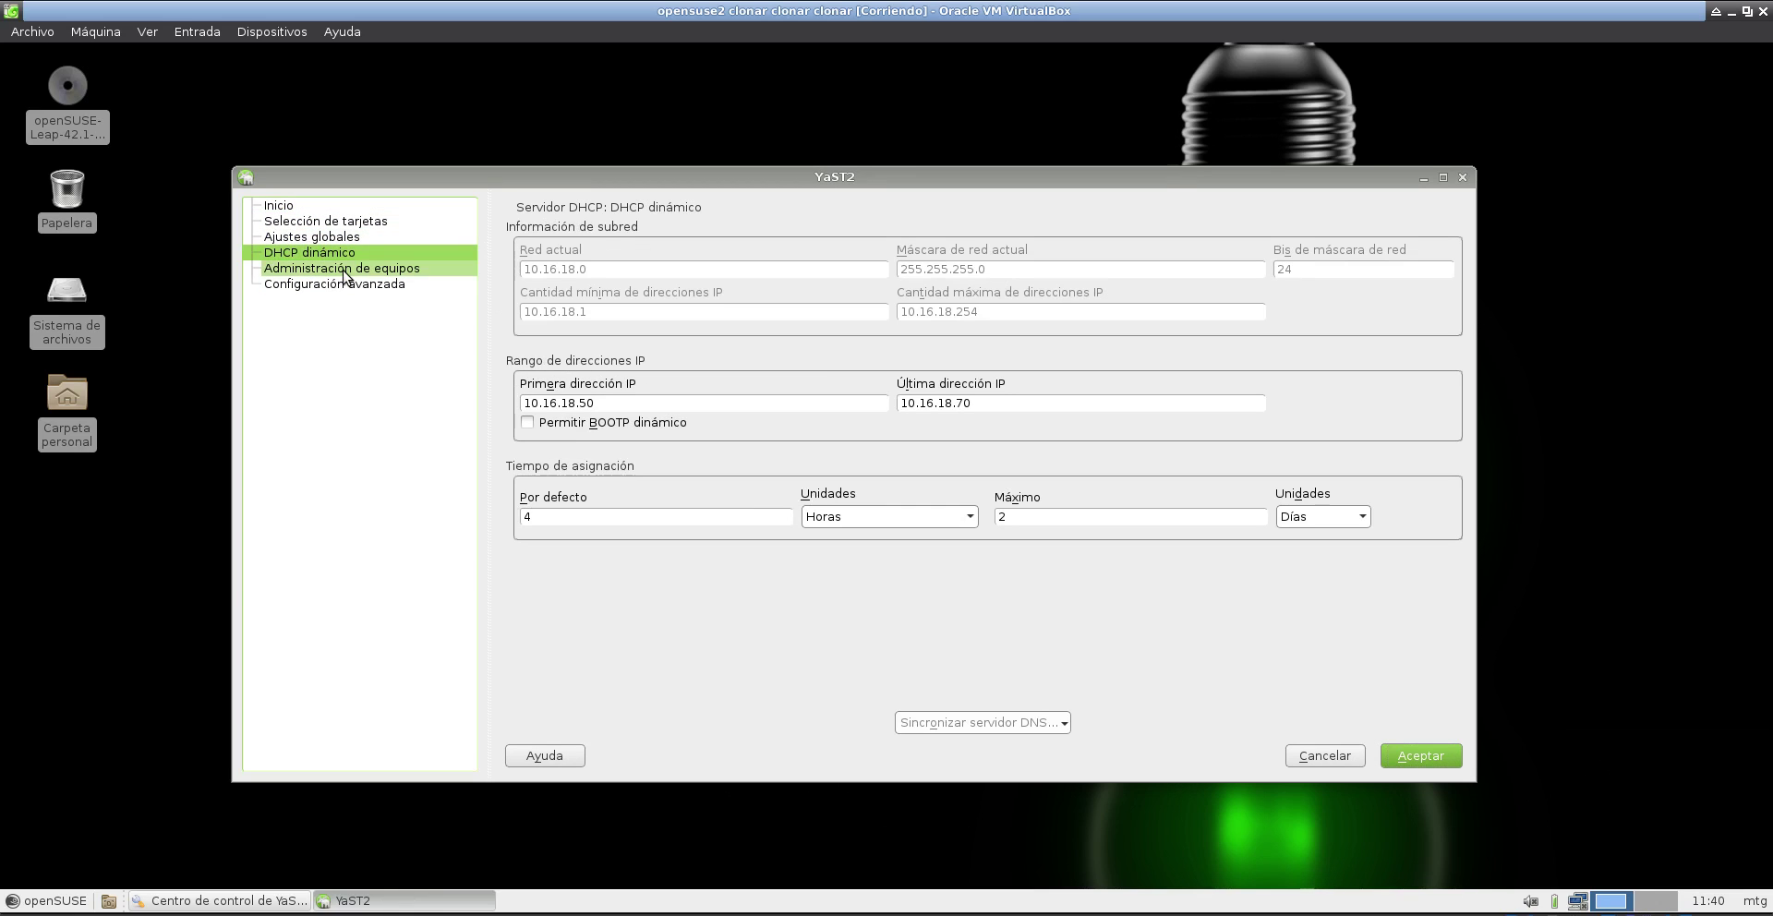
left_click(411, 269)
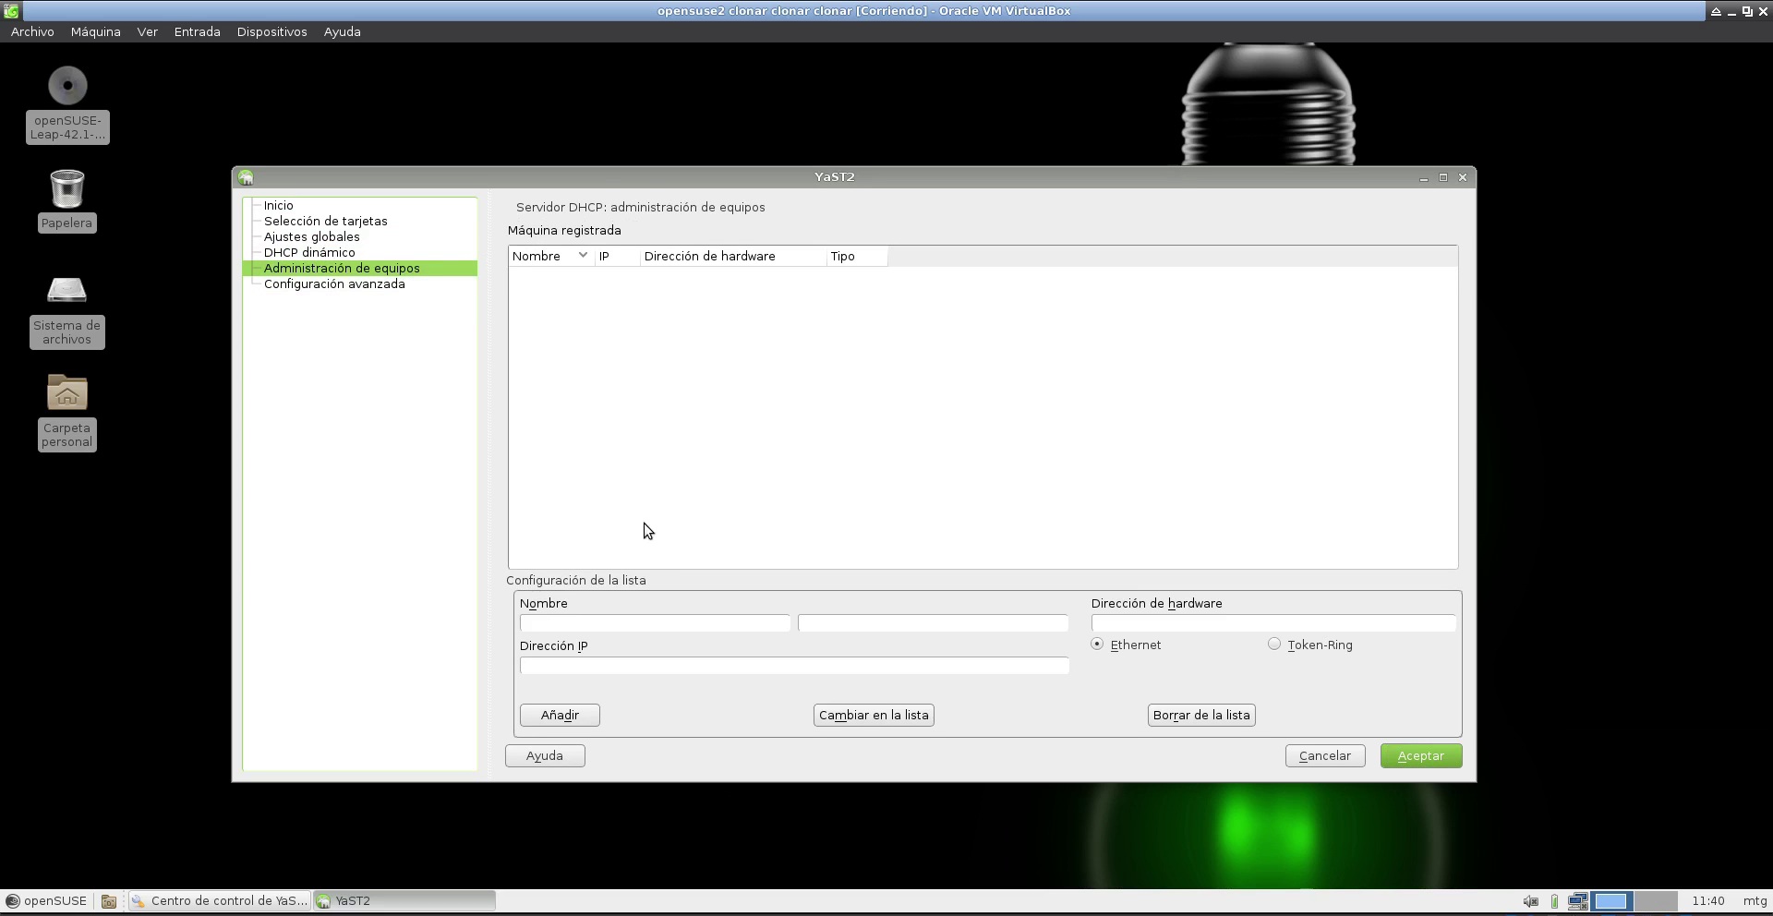
- Enter host name xp and IP 10.16.18.200, then bring up the Windows XP machine
left_click(627, 624)
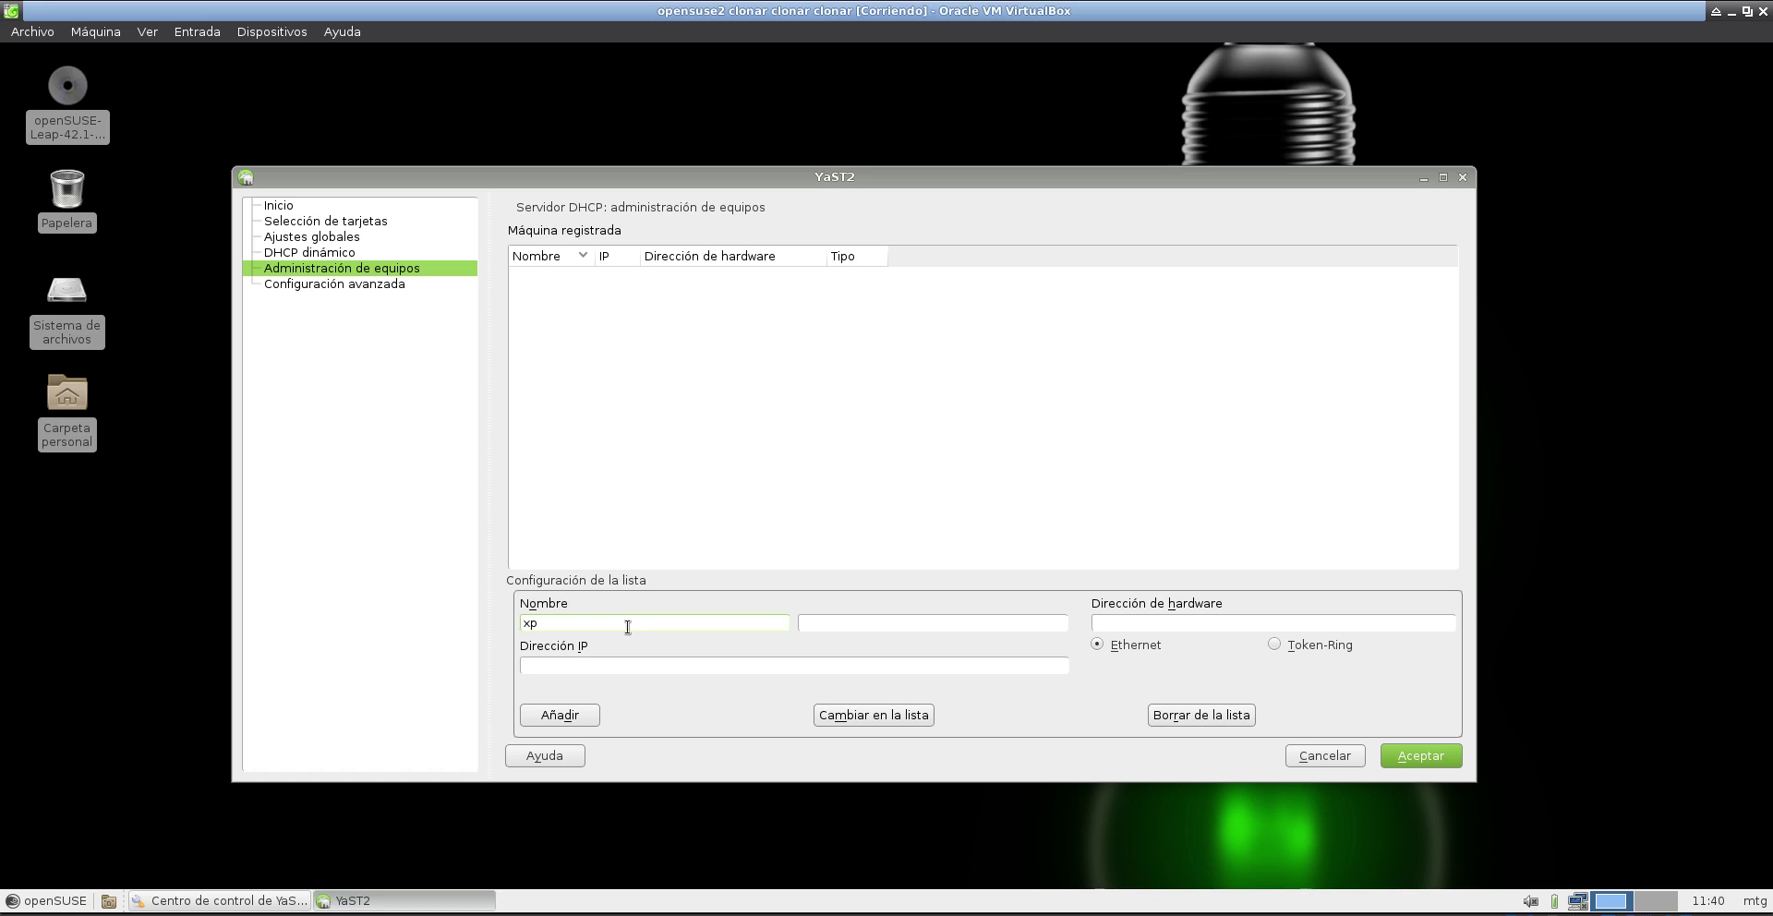
key("Tab")
key("Tab")
key("Tab")
key("Tab")
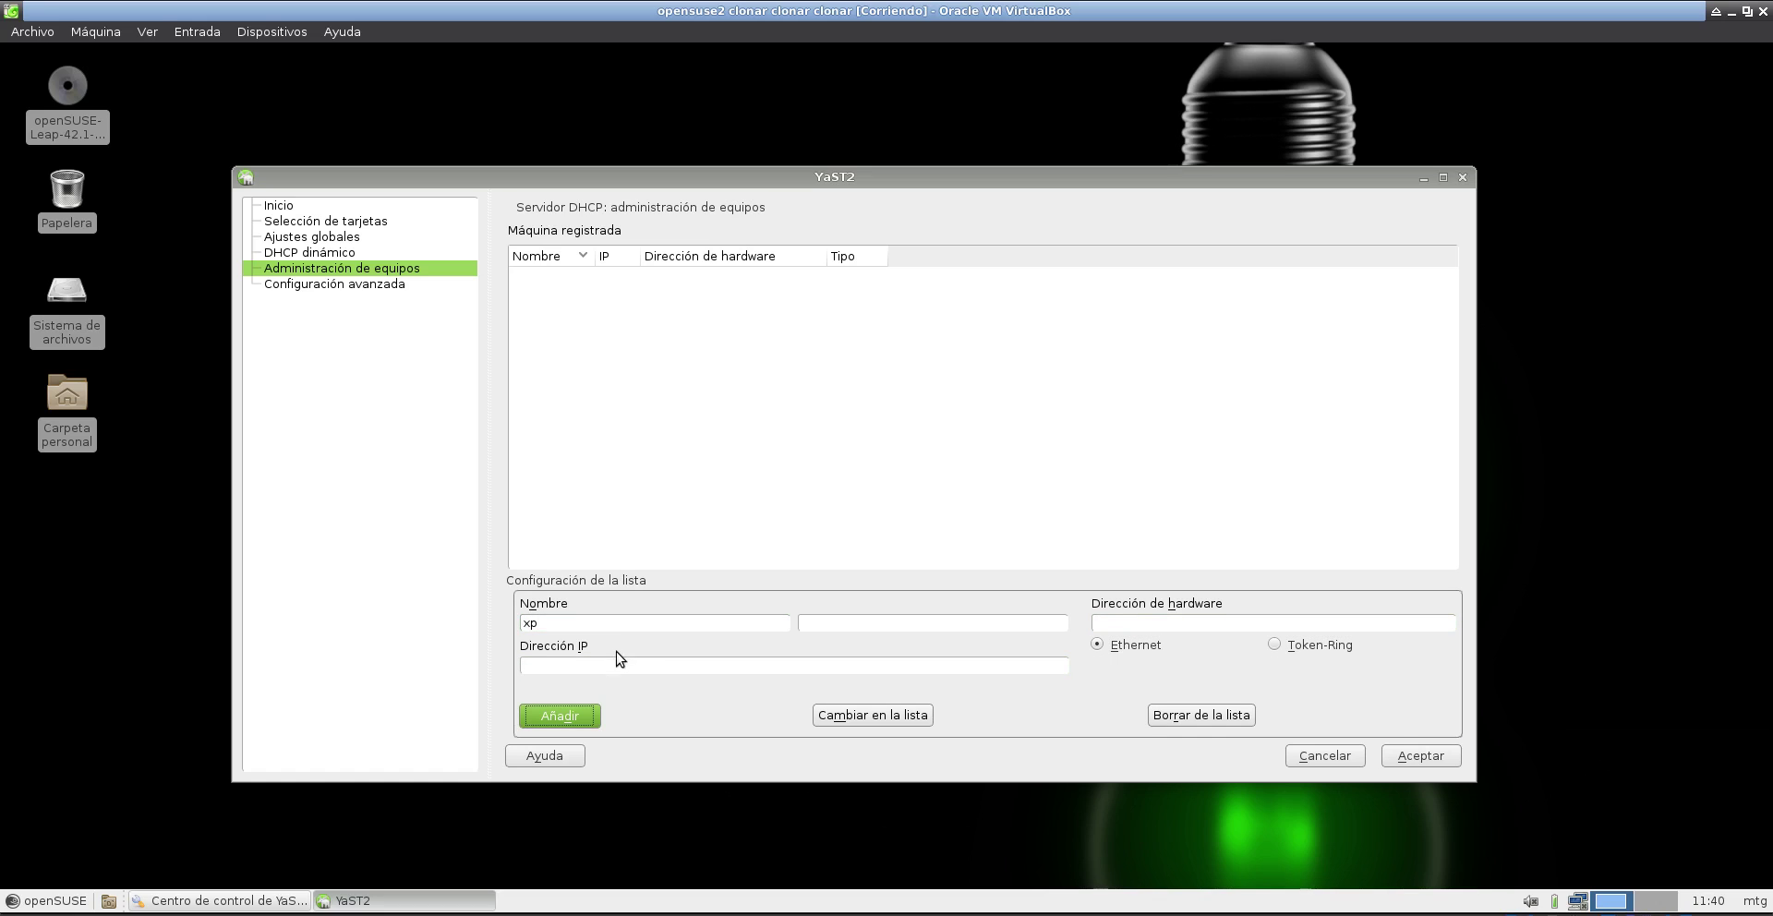
left_click(616, 665)
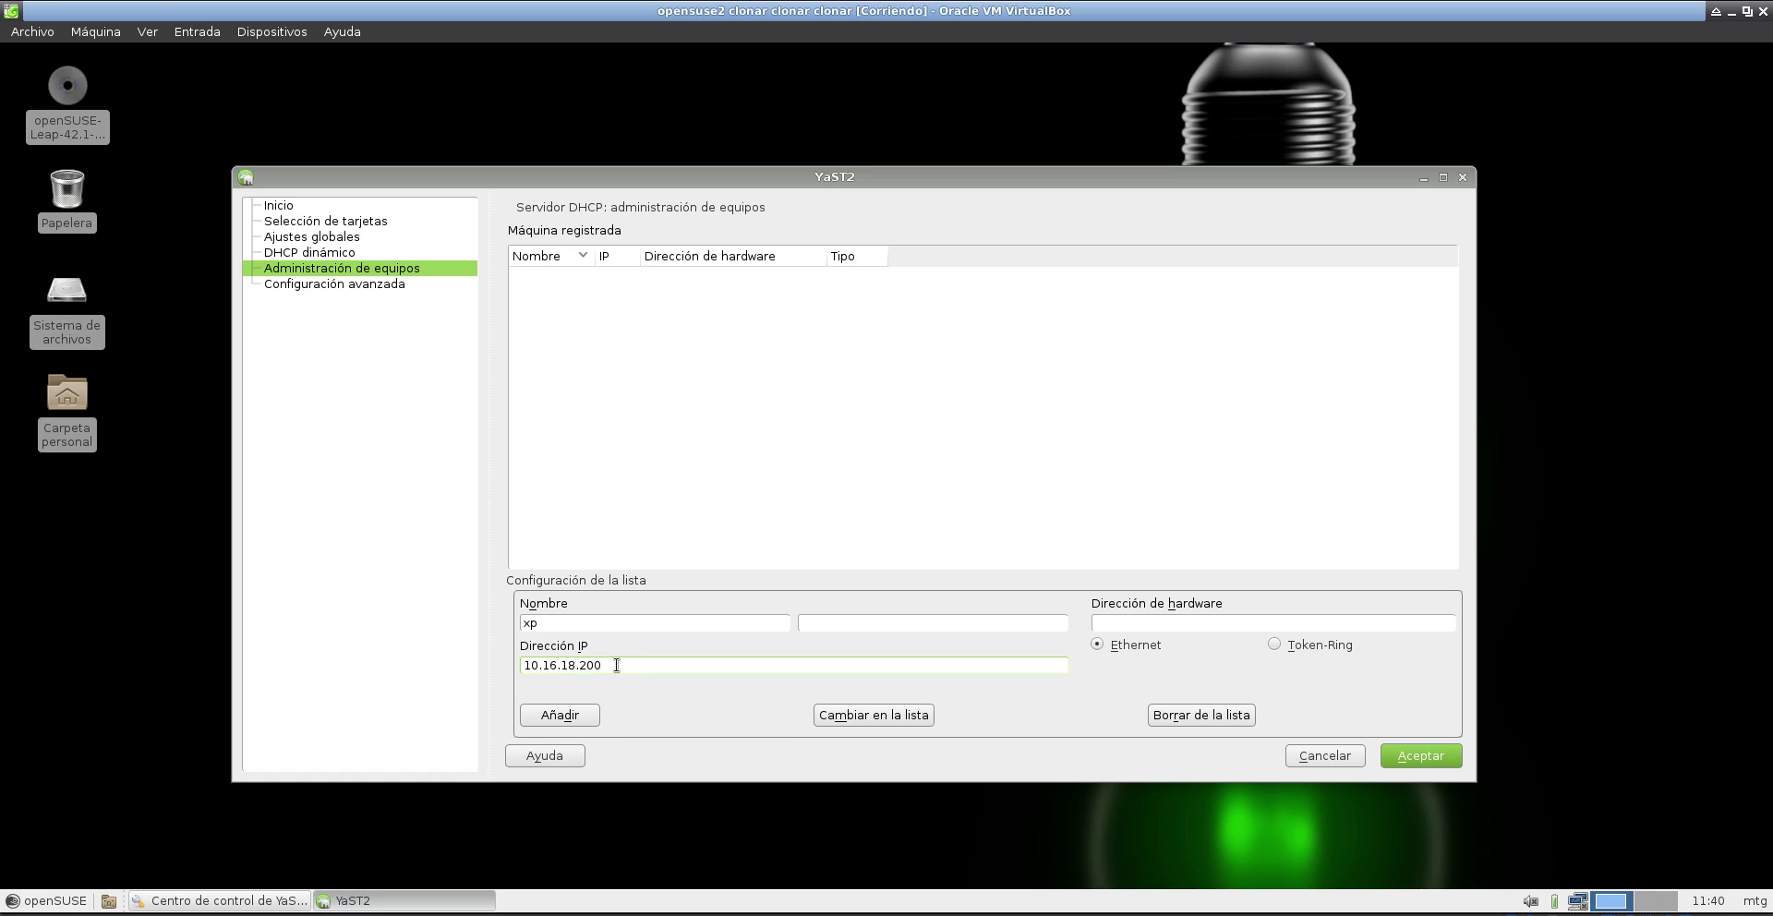
left_click(1095, 623)
key("alt+Tab")
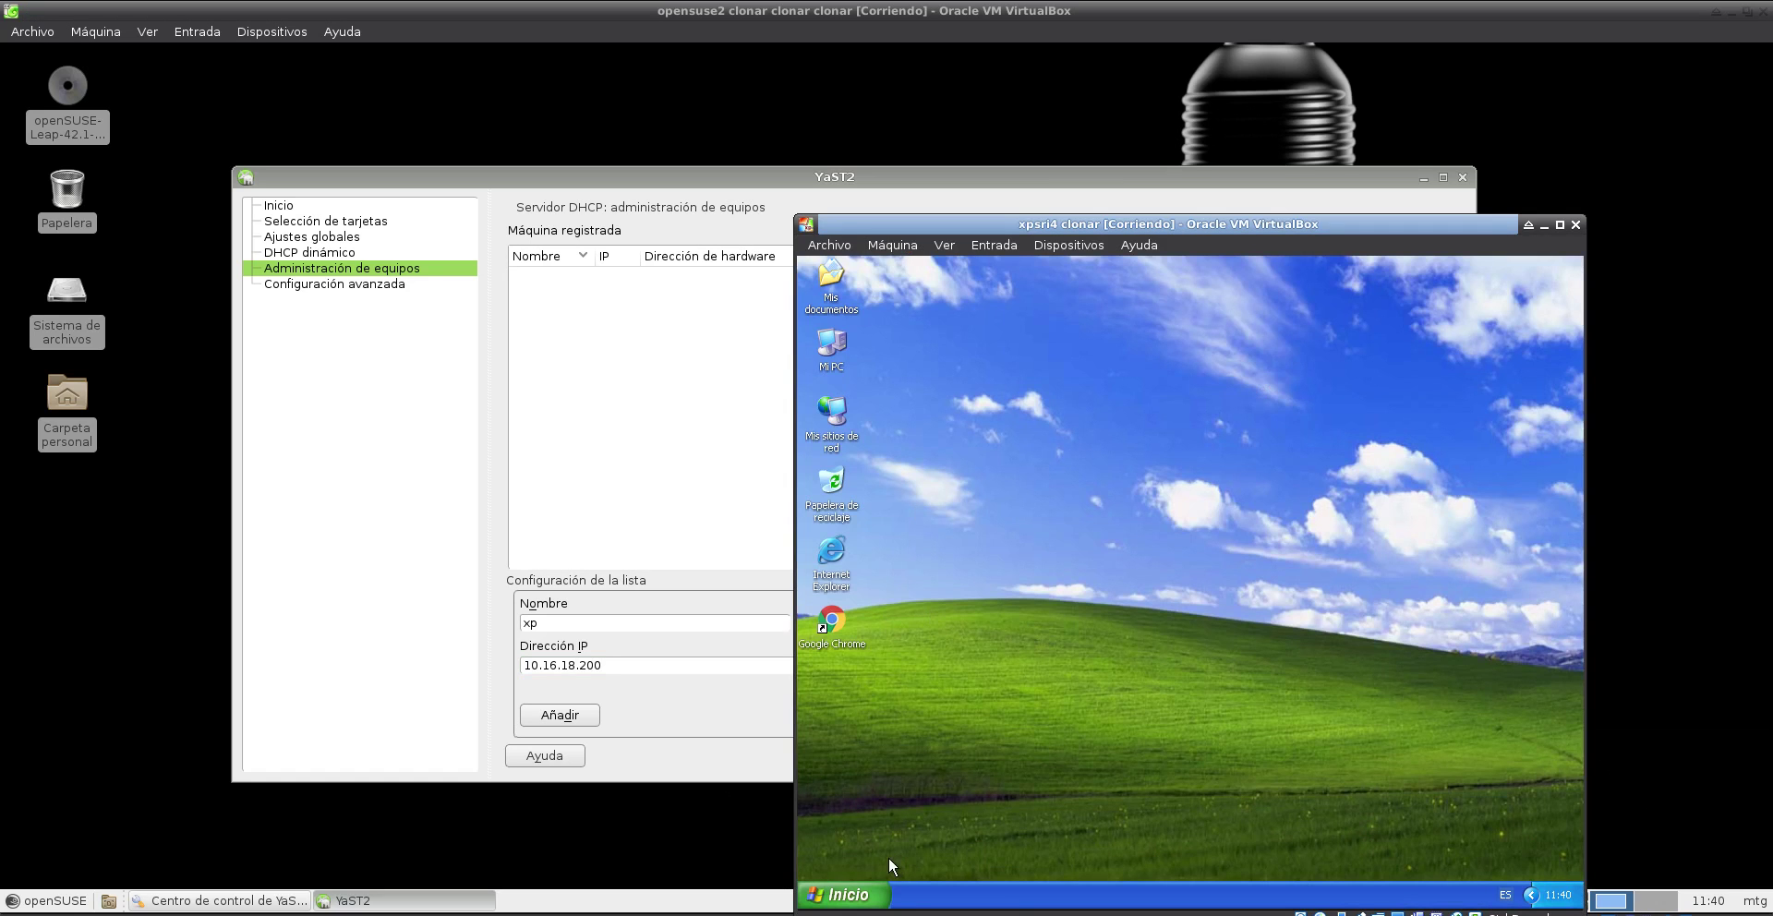
- Run ipconfig /all in an XP command prompt to read the adapter's physical address
left_click(869, 896)
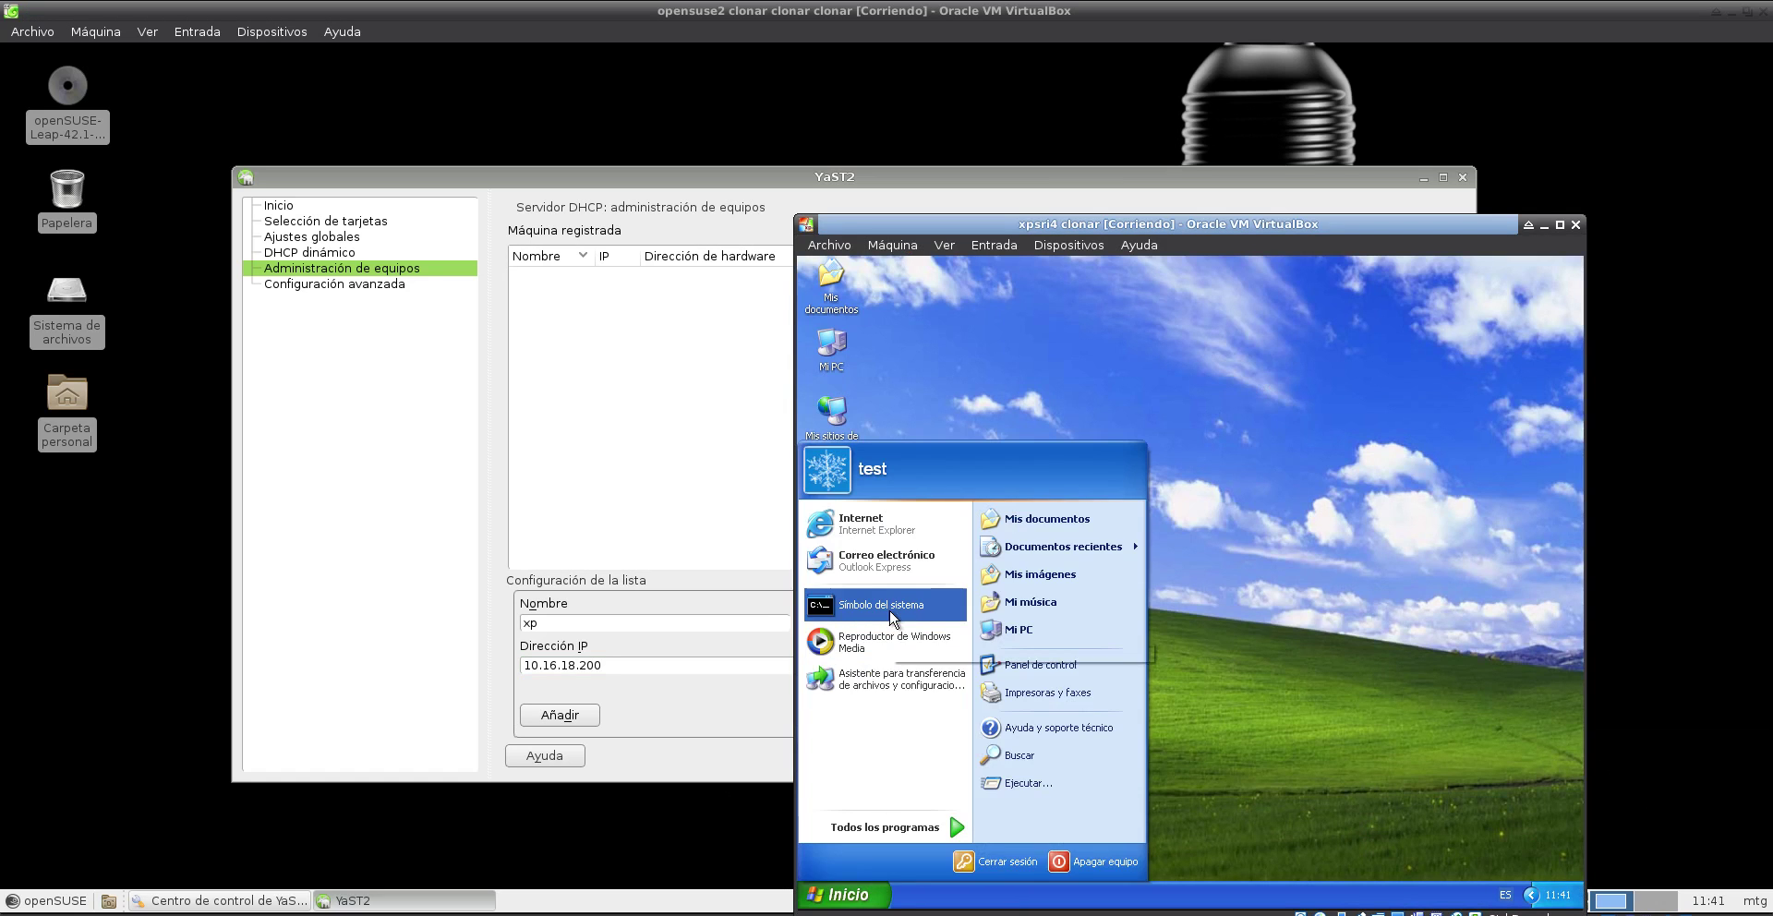
left_click(890, 608)
type("ipconfig /all")
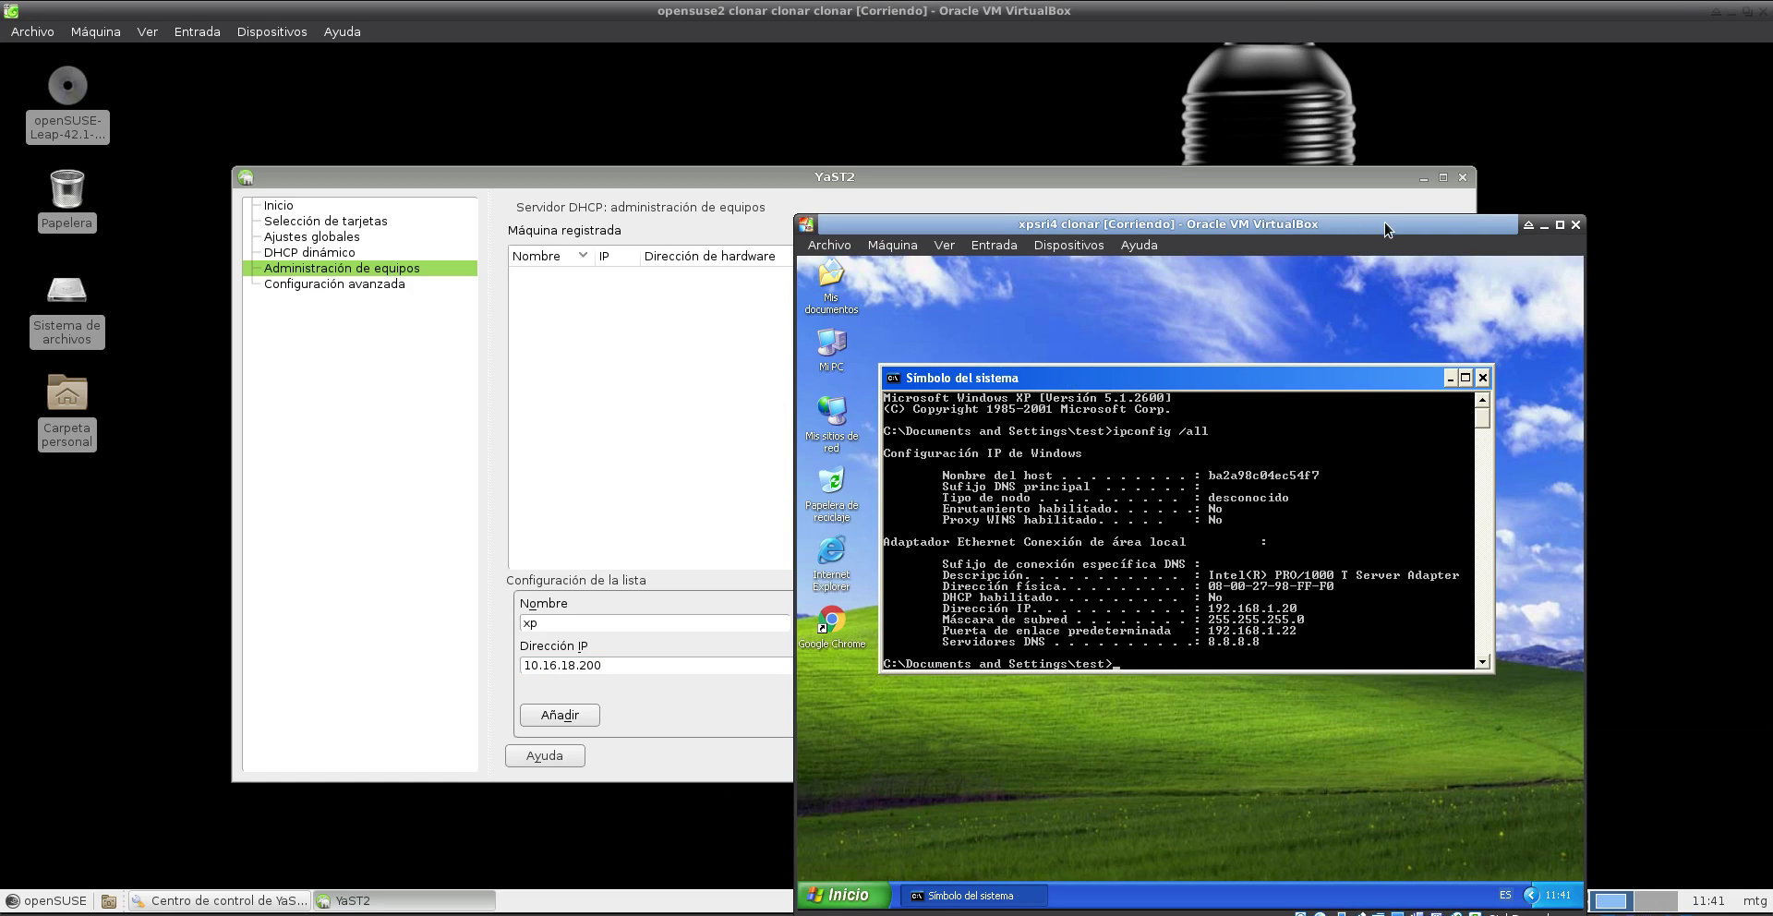
- Arrange the windows side by side and start entering MAC 08:00:27:98 as the hardware address
left_click_drag(1385, 229, 1592, 149)
left_click_drag(1524, 11, 1033, 37)
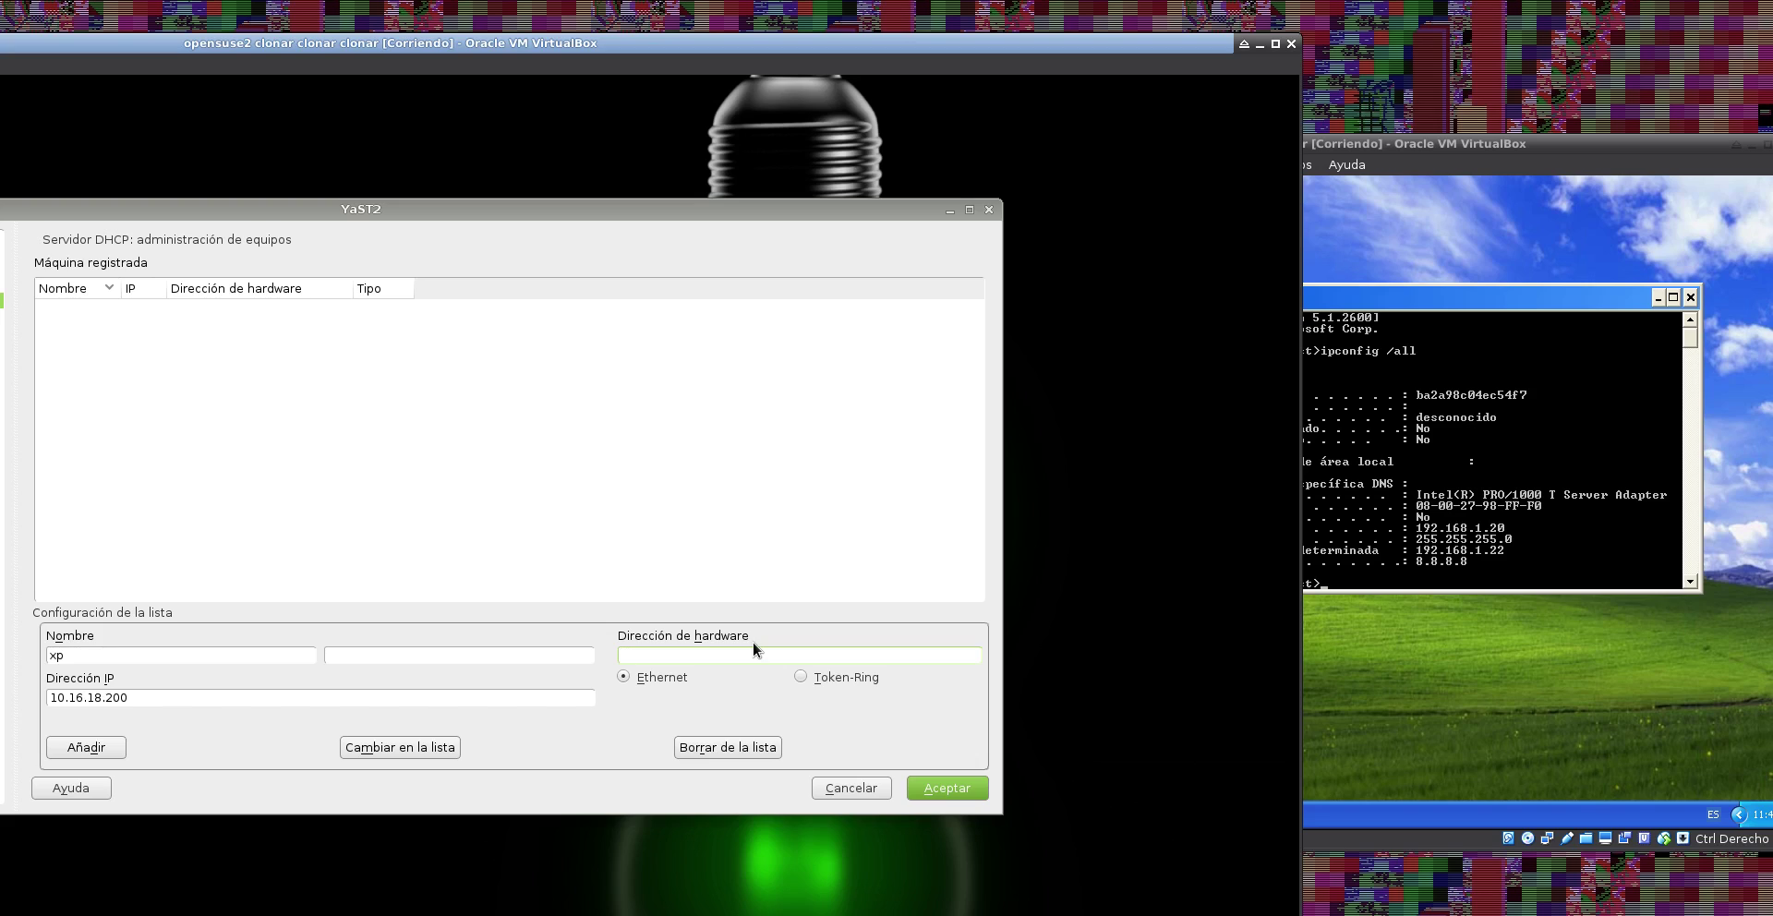
type("08:00:27:98:FF:F0")
- Add host xp (10.16.18.200, MAC 08:00:27:98:FF:F0) and save the DHCP server configuration
left_click(1276, 43)
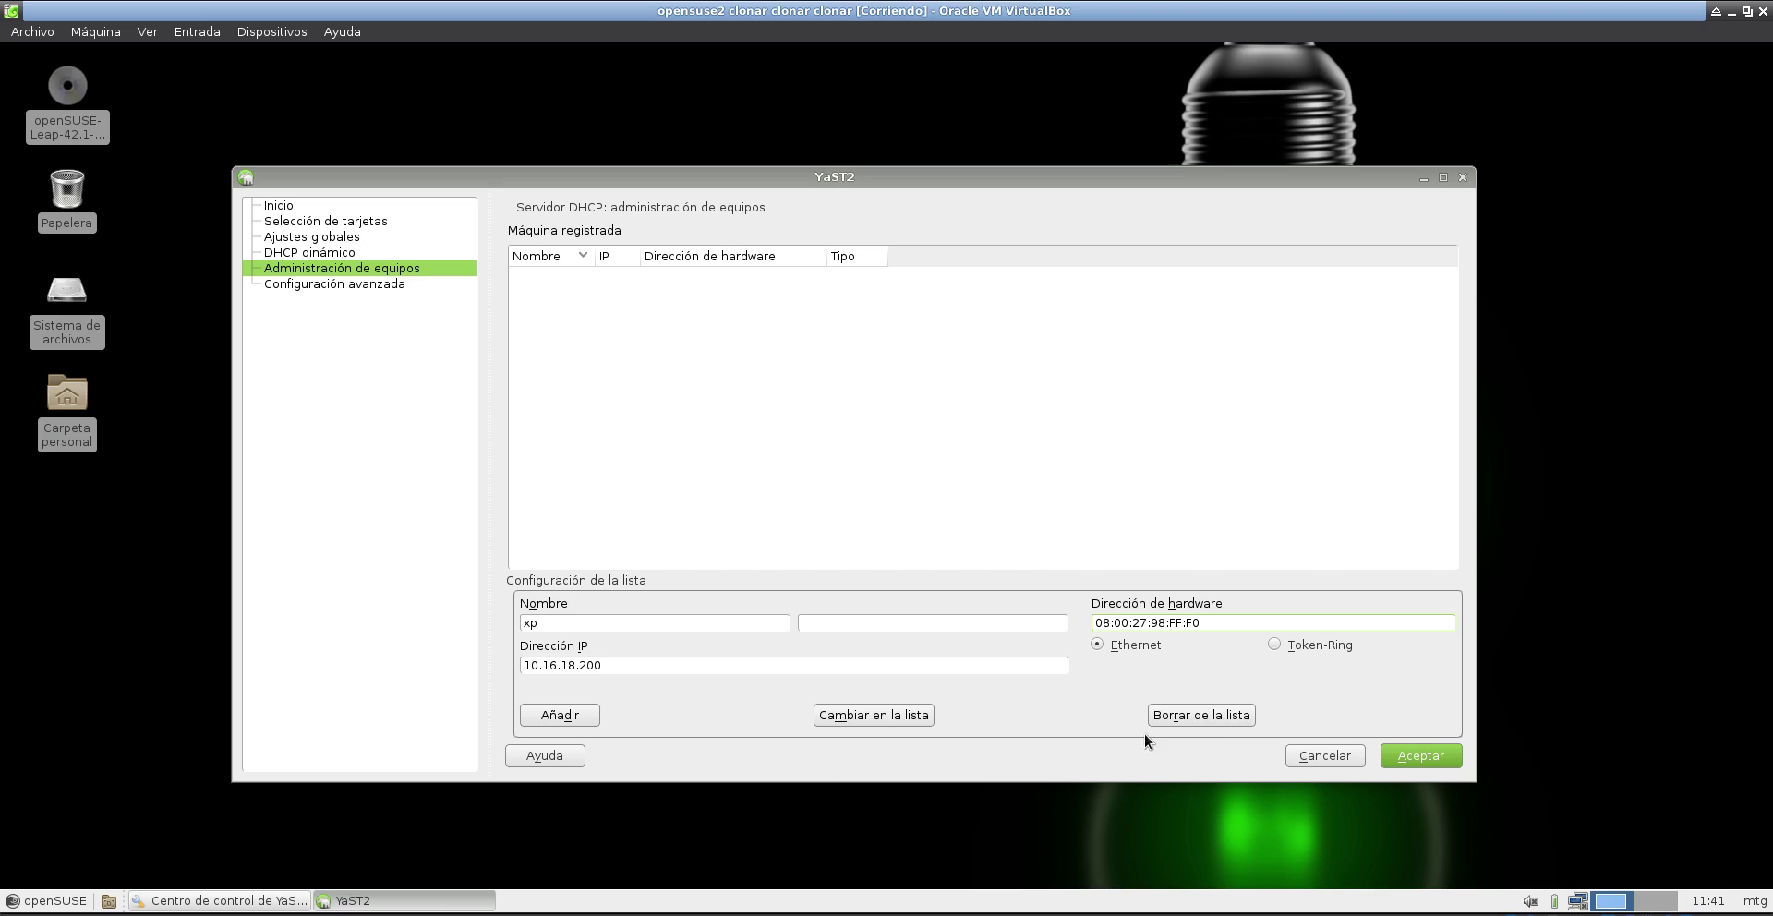
left_click(574, 715)
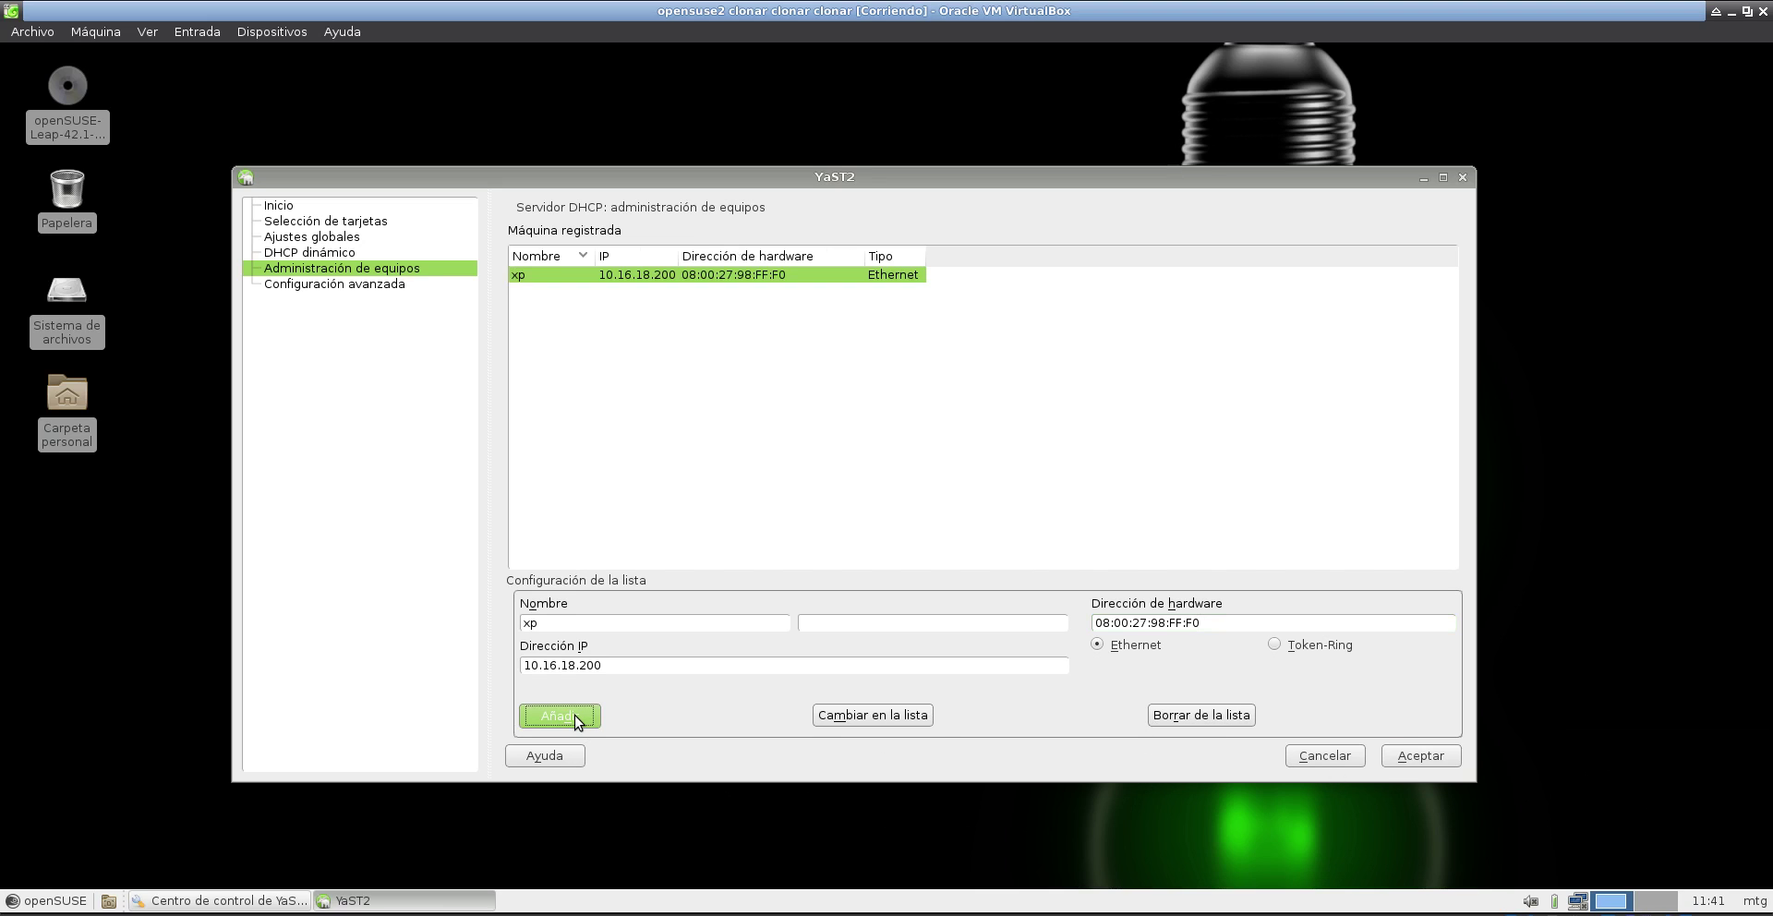
left_click(1425, 754)
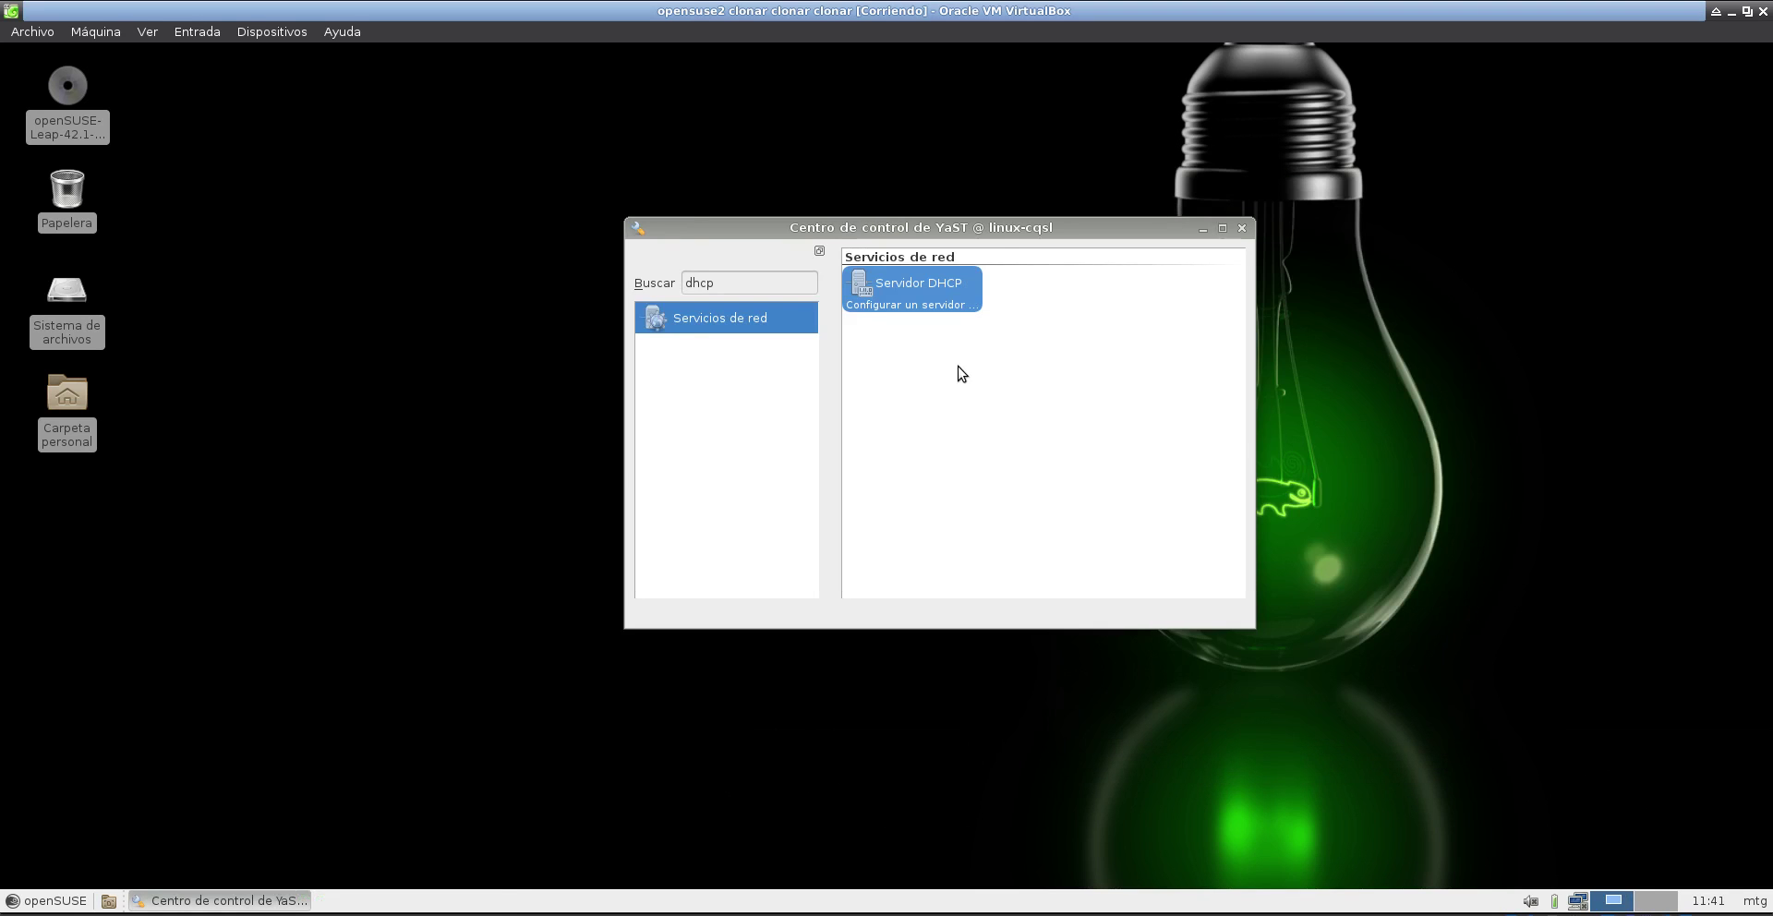
- Reopen the DHCP Server module to confirm it is running, then bring the XP machine forward
double_click(944, 303)
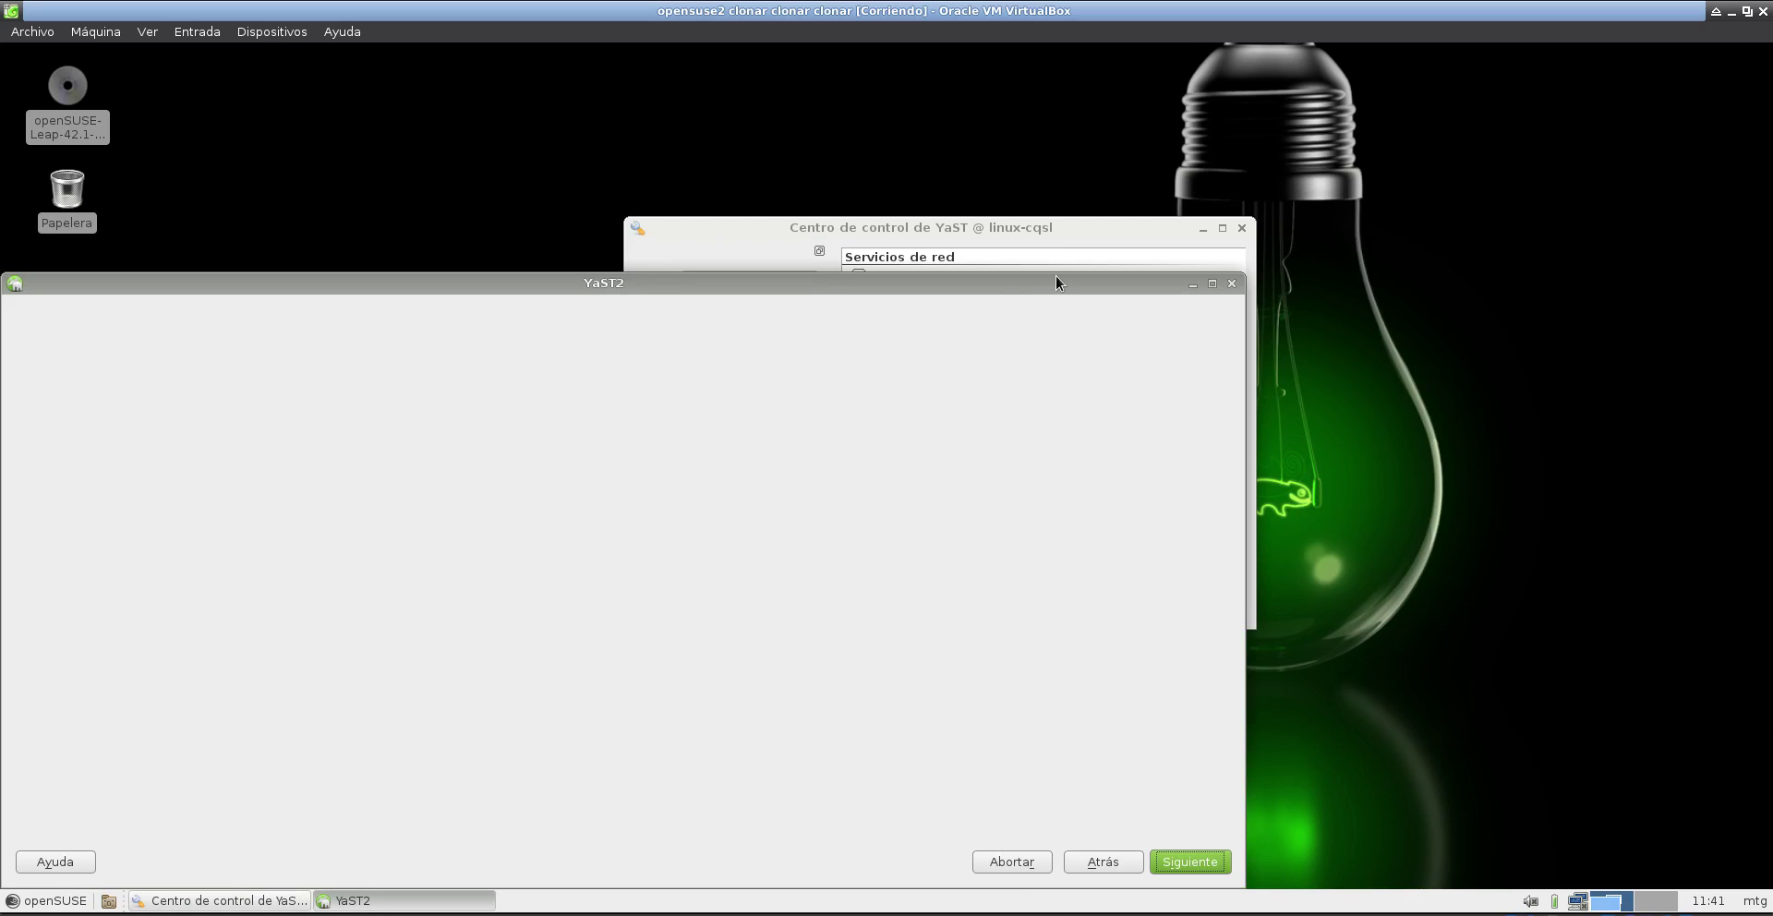
left_click_drag(1056, 275, 1371, 156)
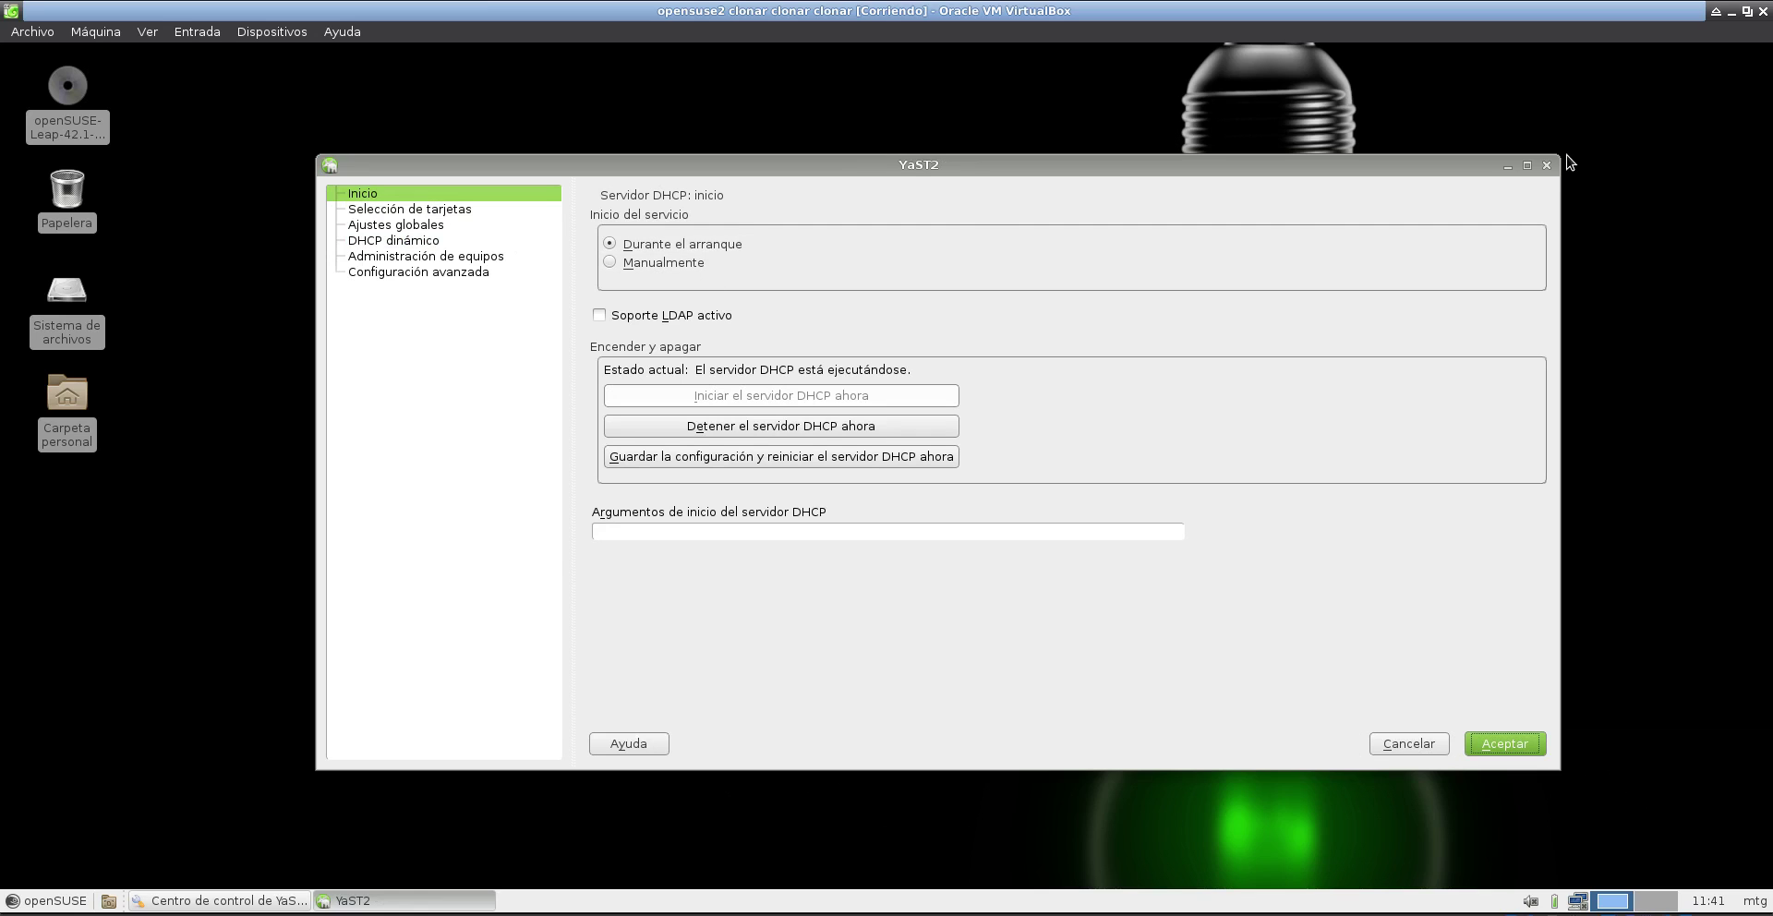
left_click(1731, 11)
left_click_drag(1239, 145, 707, 109)
- Open /etc/network/interfaces in nano and change eth0 from inet static to inet dhcp
left_click(842, 909)
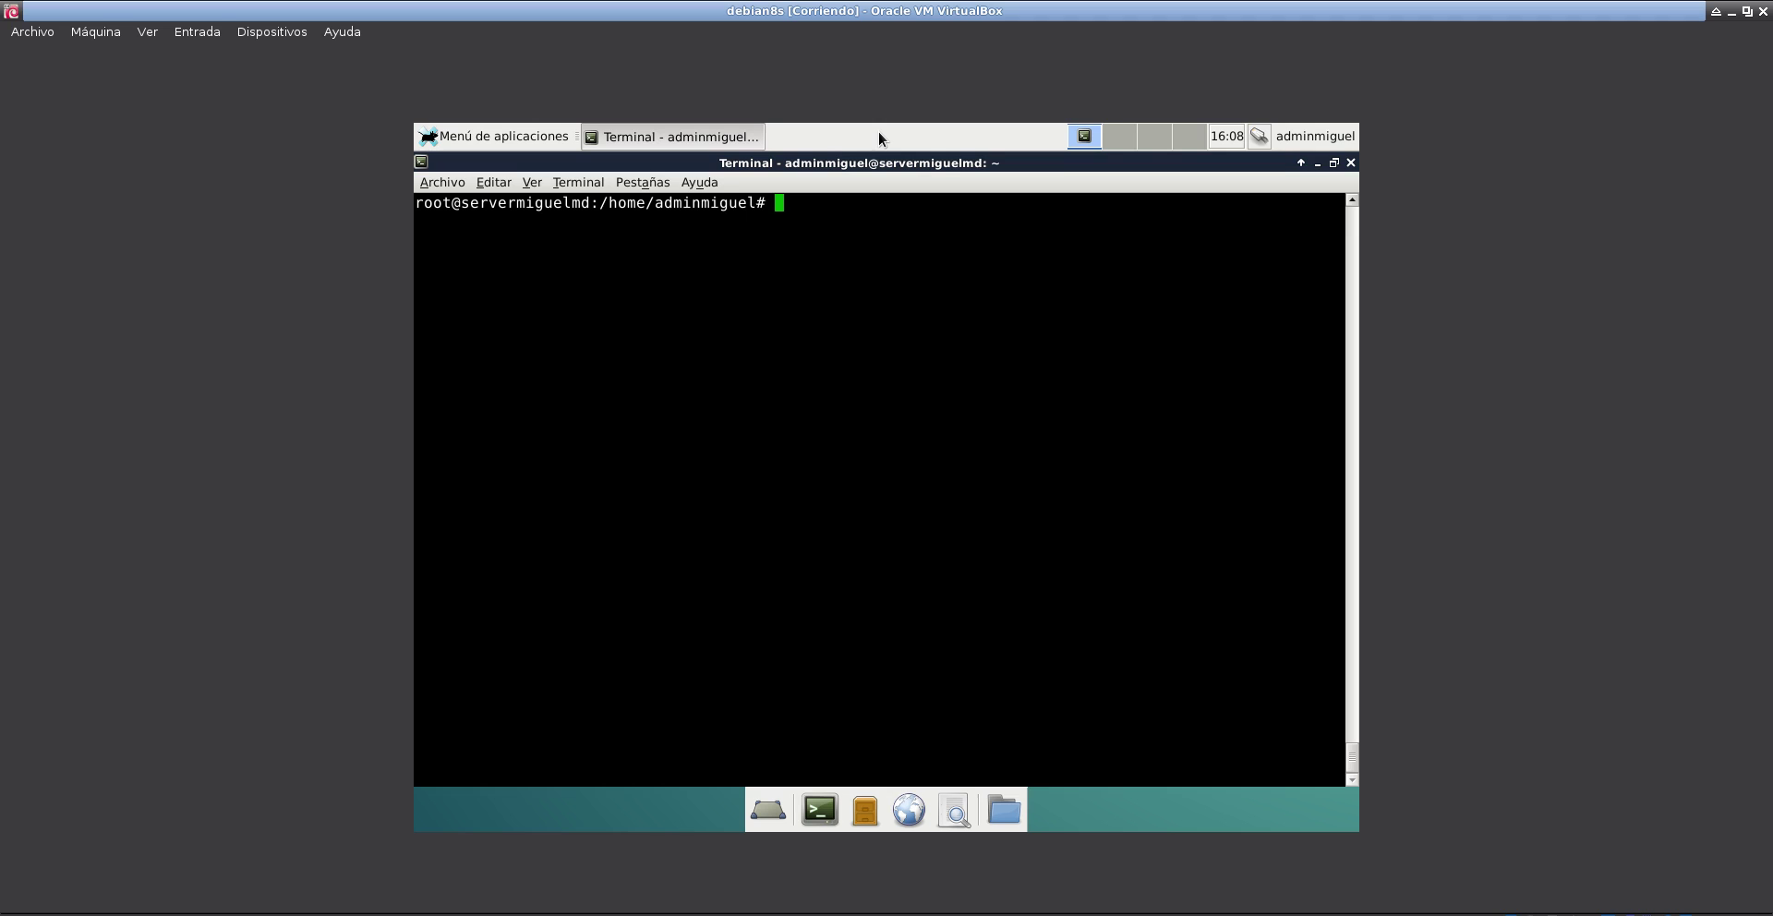
type("nano /etc/network/interfaces")
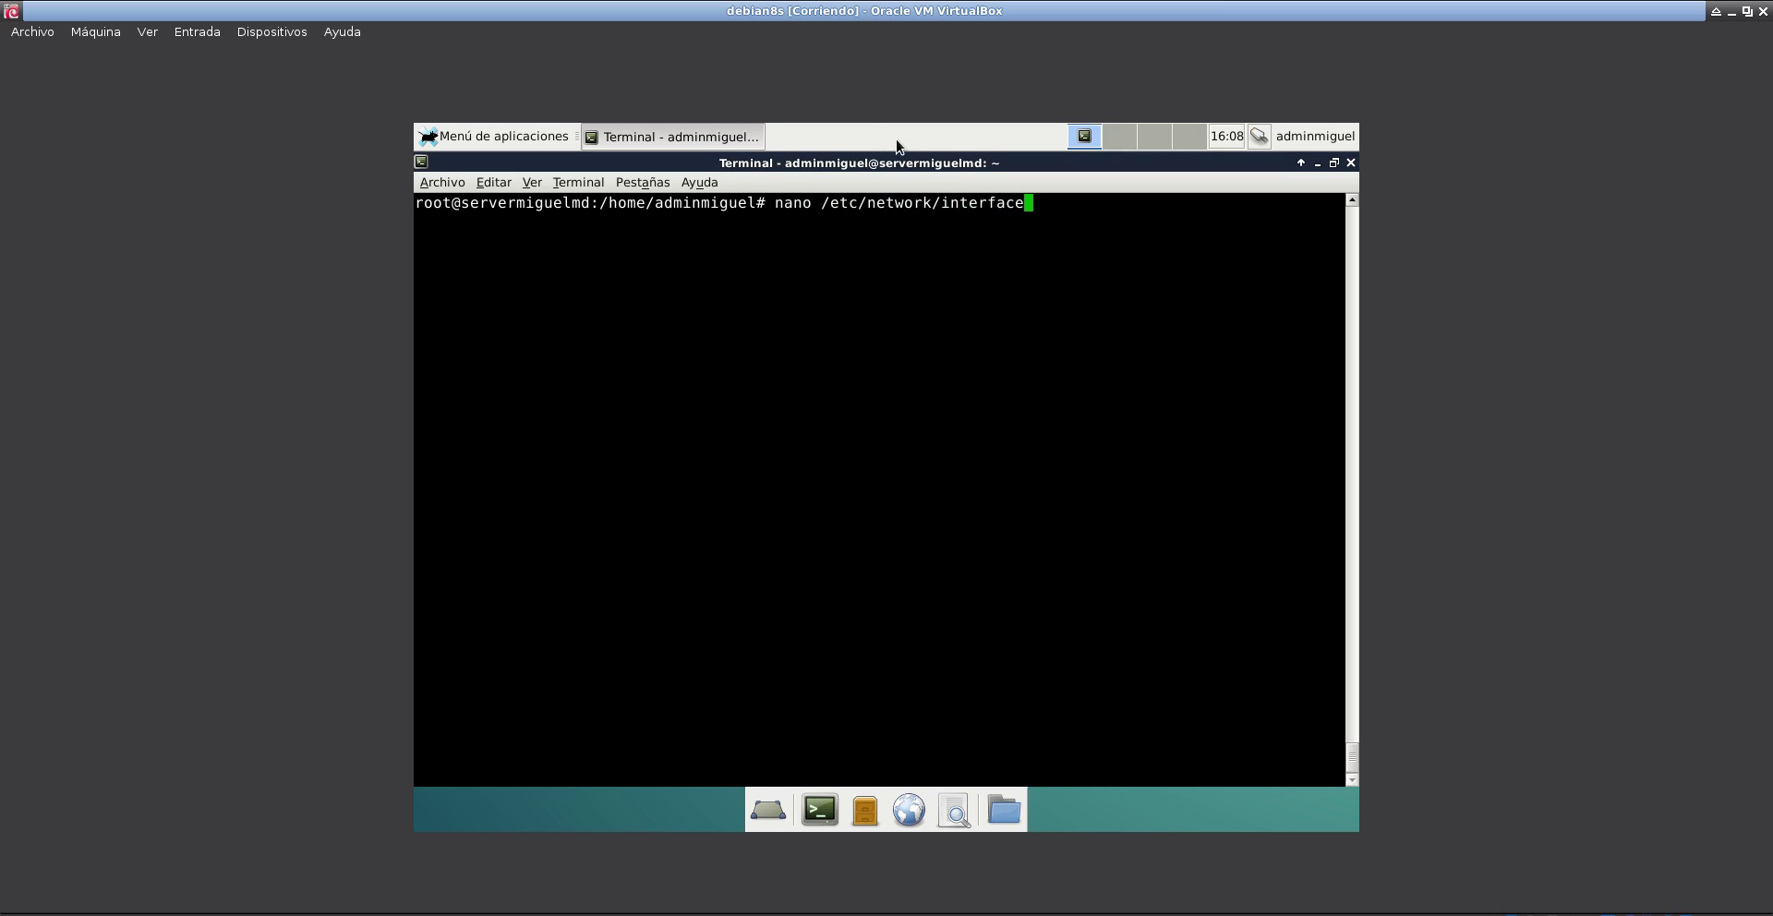
key("Return")
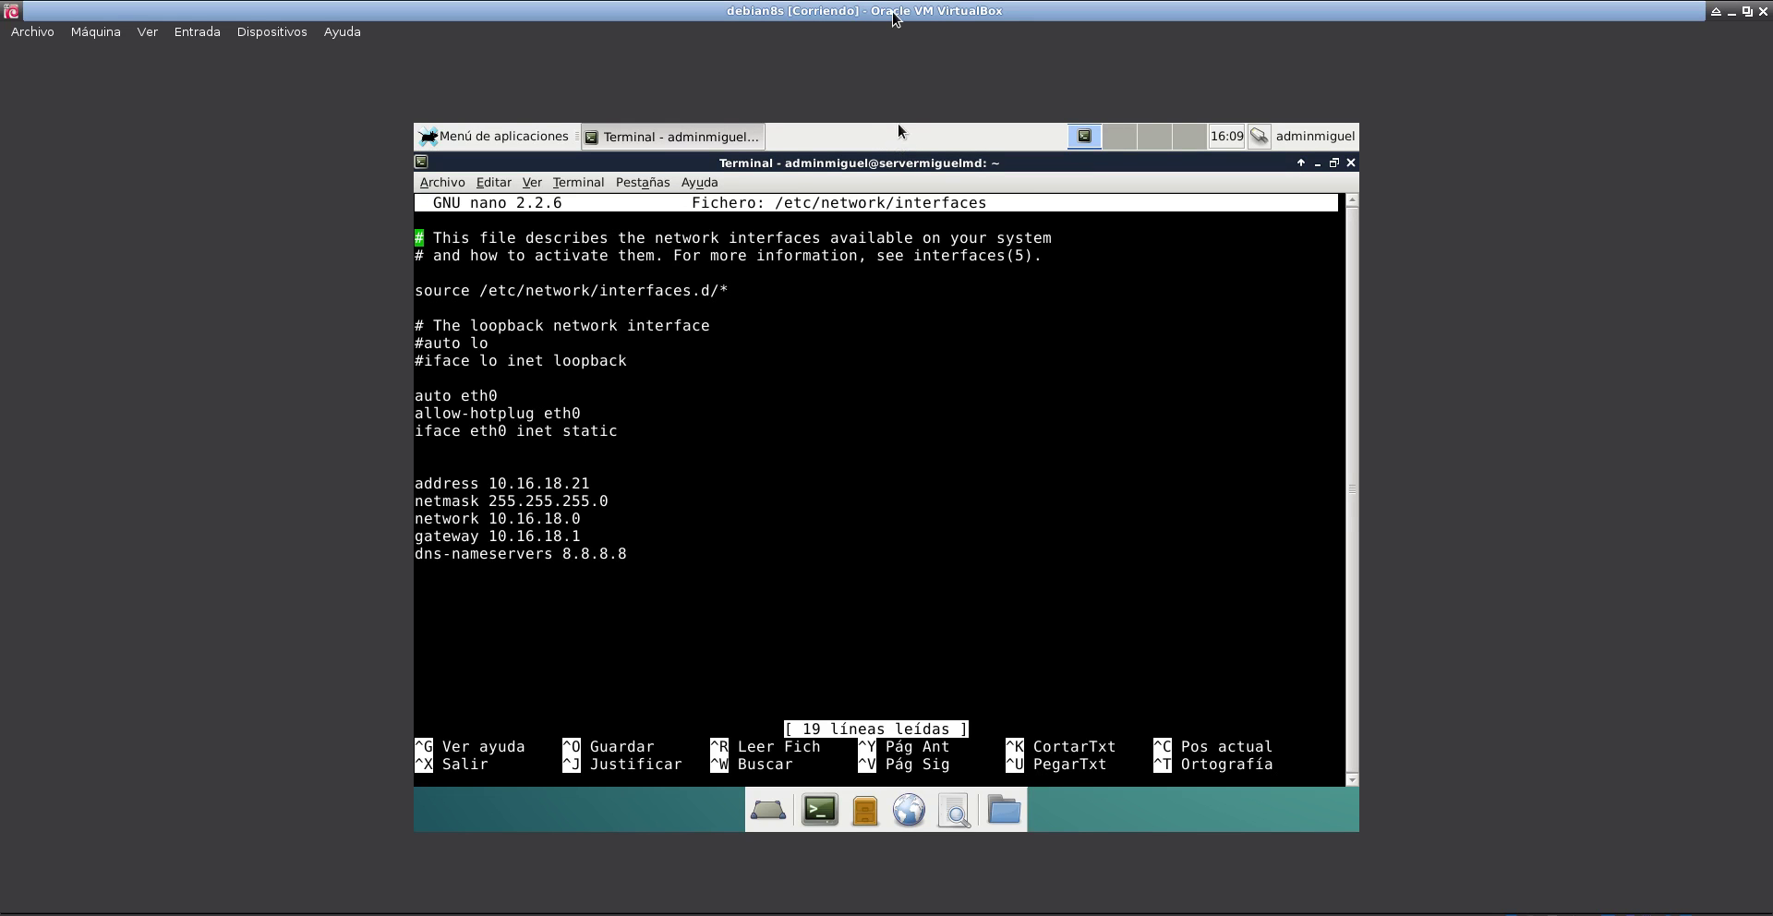
key("Down")
key("Down")
key("Down")
key("Down")
key("Down")
key("Down")
key("Down")
key("Down")
key("Down")
key("Down")
key("Down")
key("Left")
key("Down")
key("Delete")
key("Delete")
key("Delete")
key("Delete")
key("BackSpace")
key("BackSpace")
type("d")
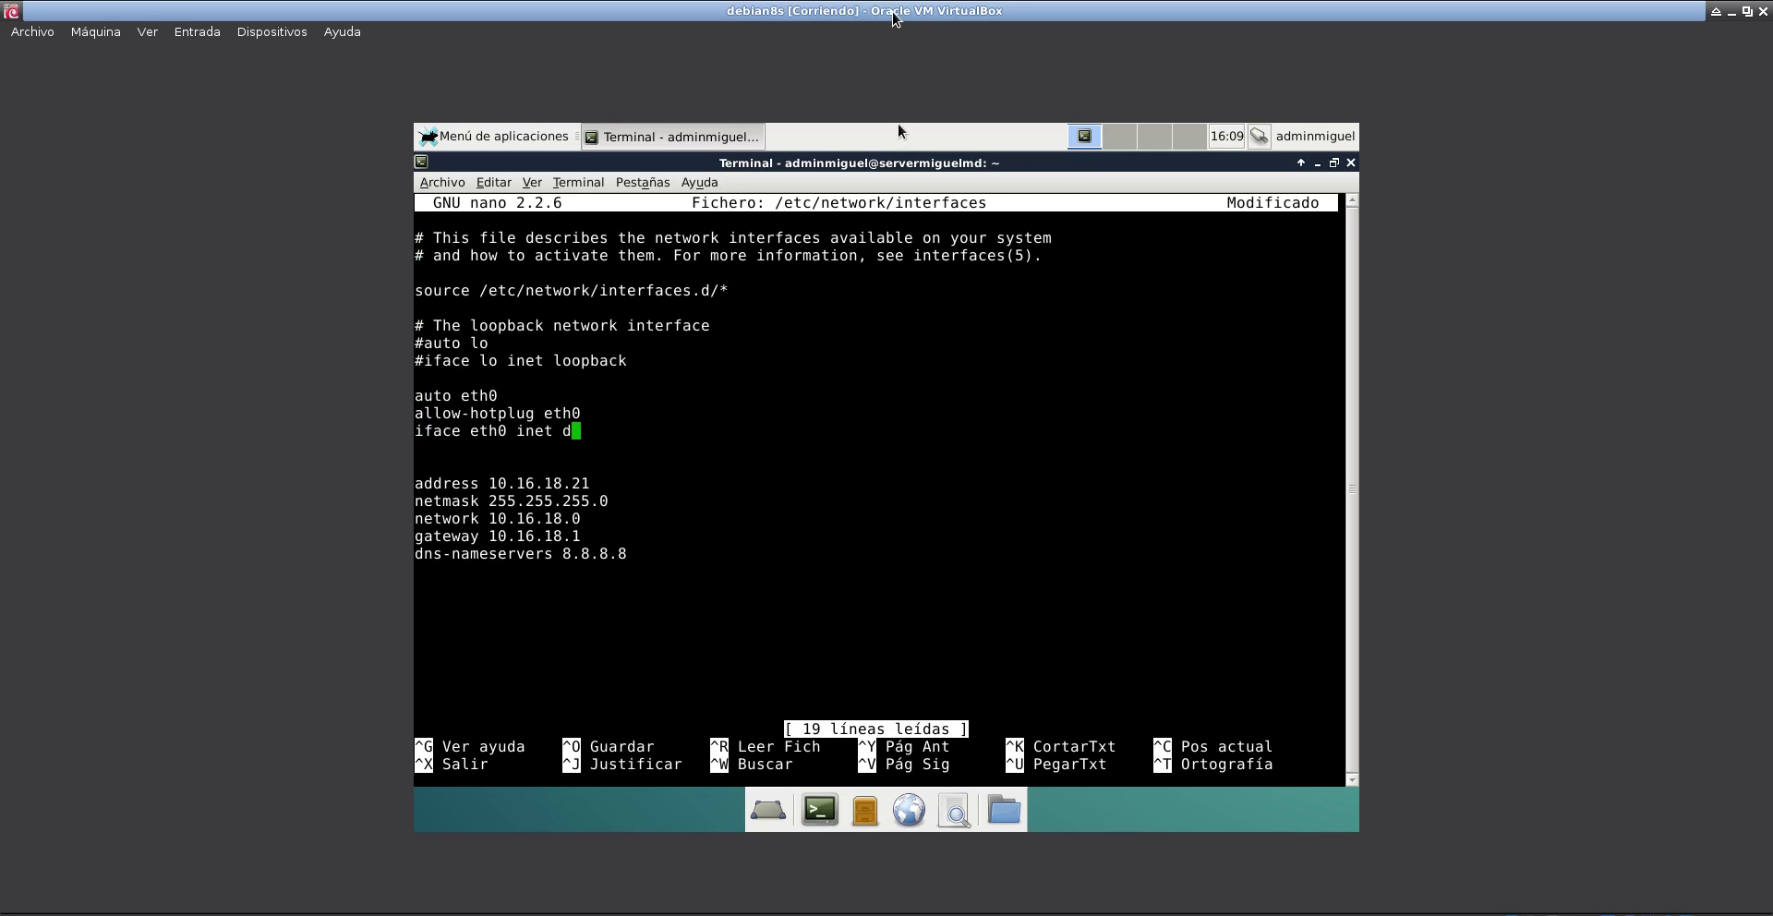
type("hcp")
- Comment out the address, netmask, network, gateway and dns-nameservers lines with #
key("Down")
key("Down")
key("Down")
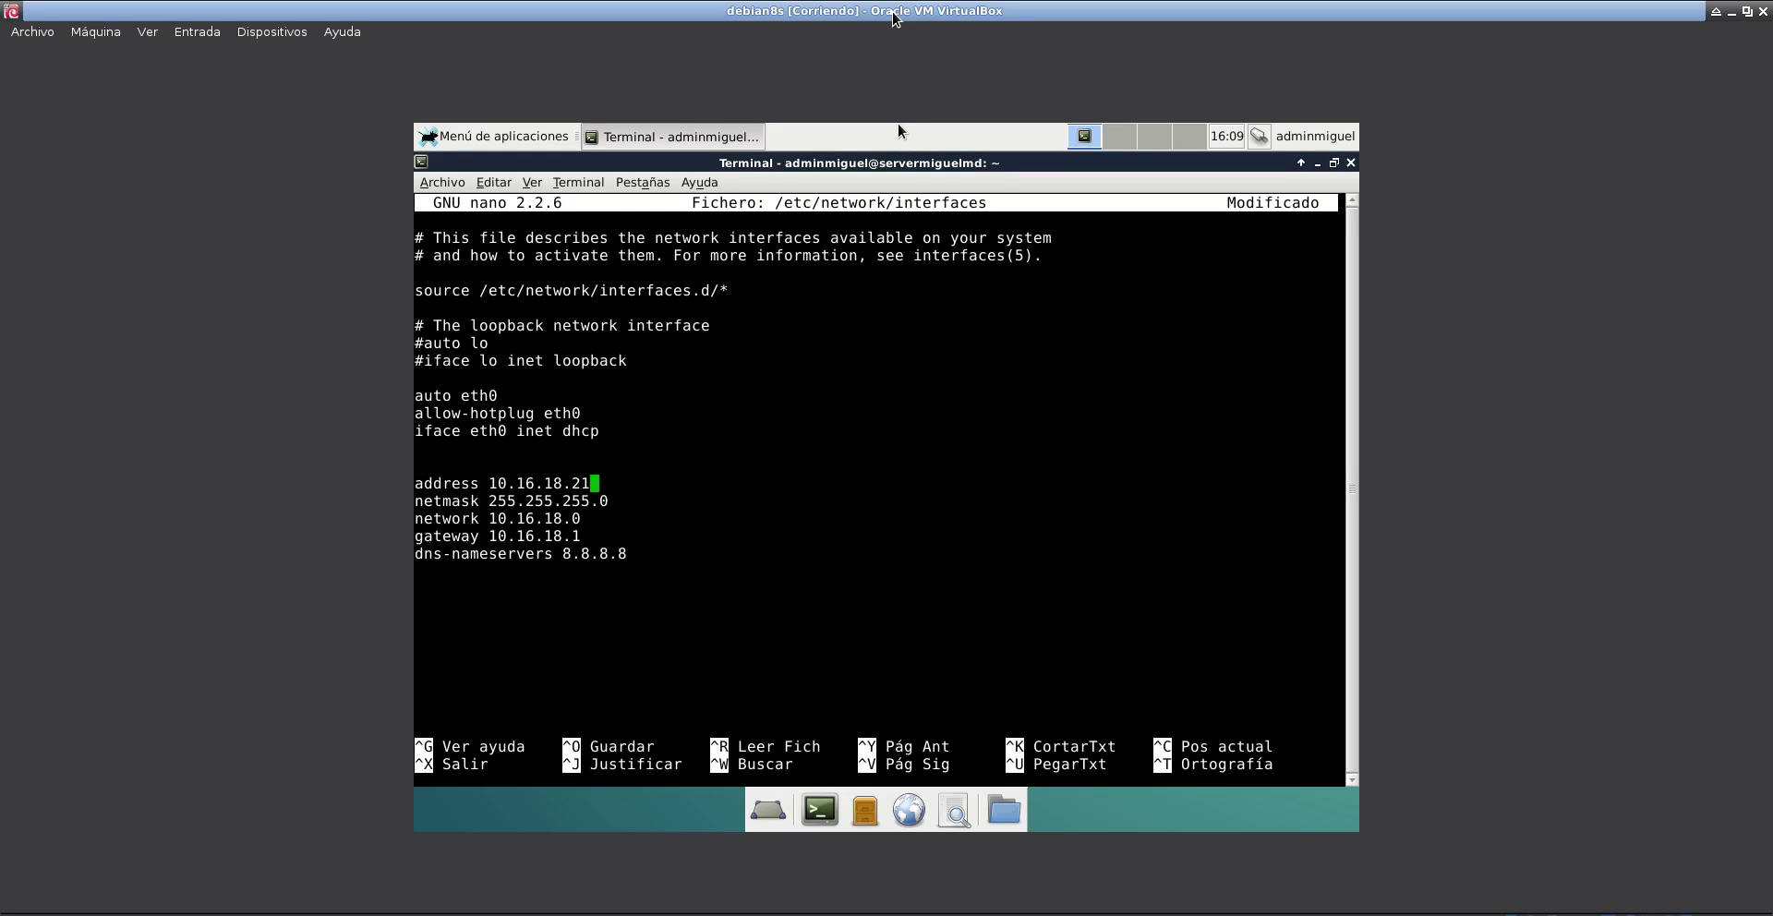
key("Right")
type("#")
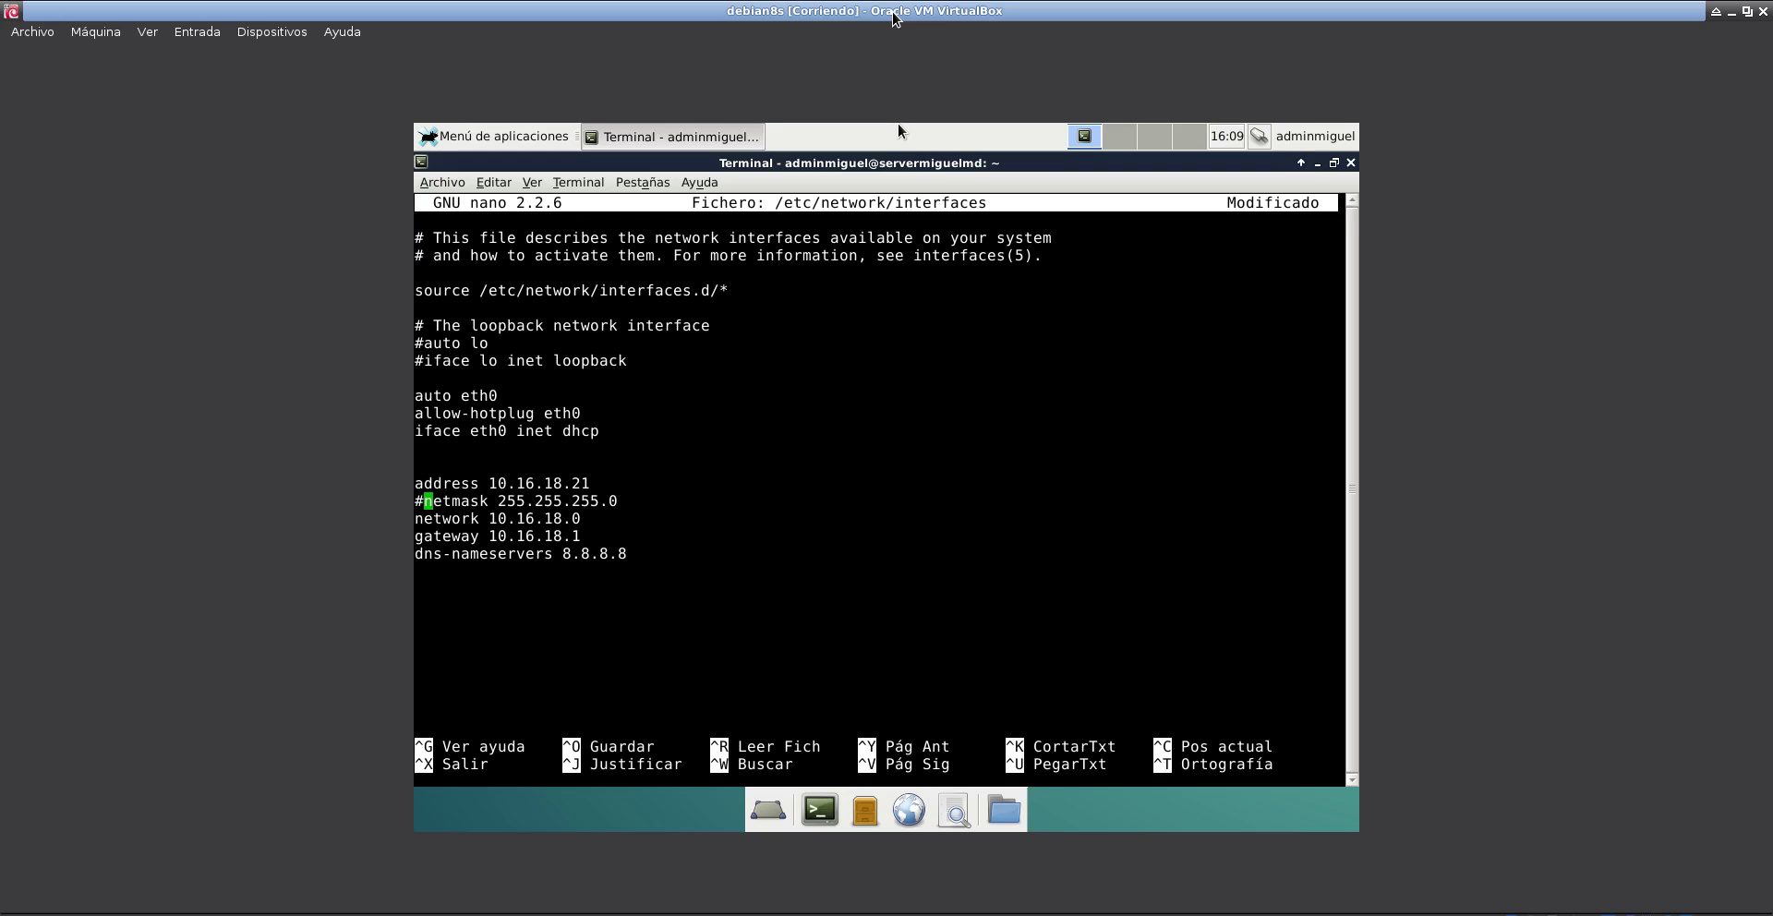
key("Up")
key("Left")
type("#")
key("Down")
key("Down")
key("Left")
type("#")
key("Down")
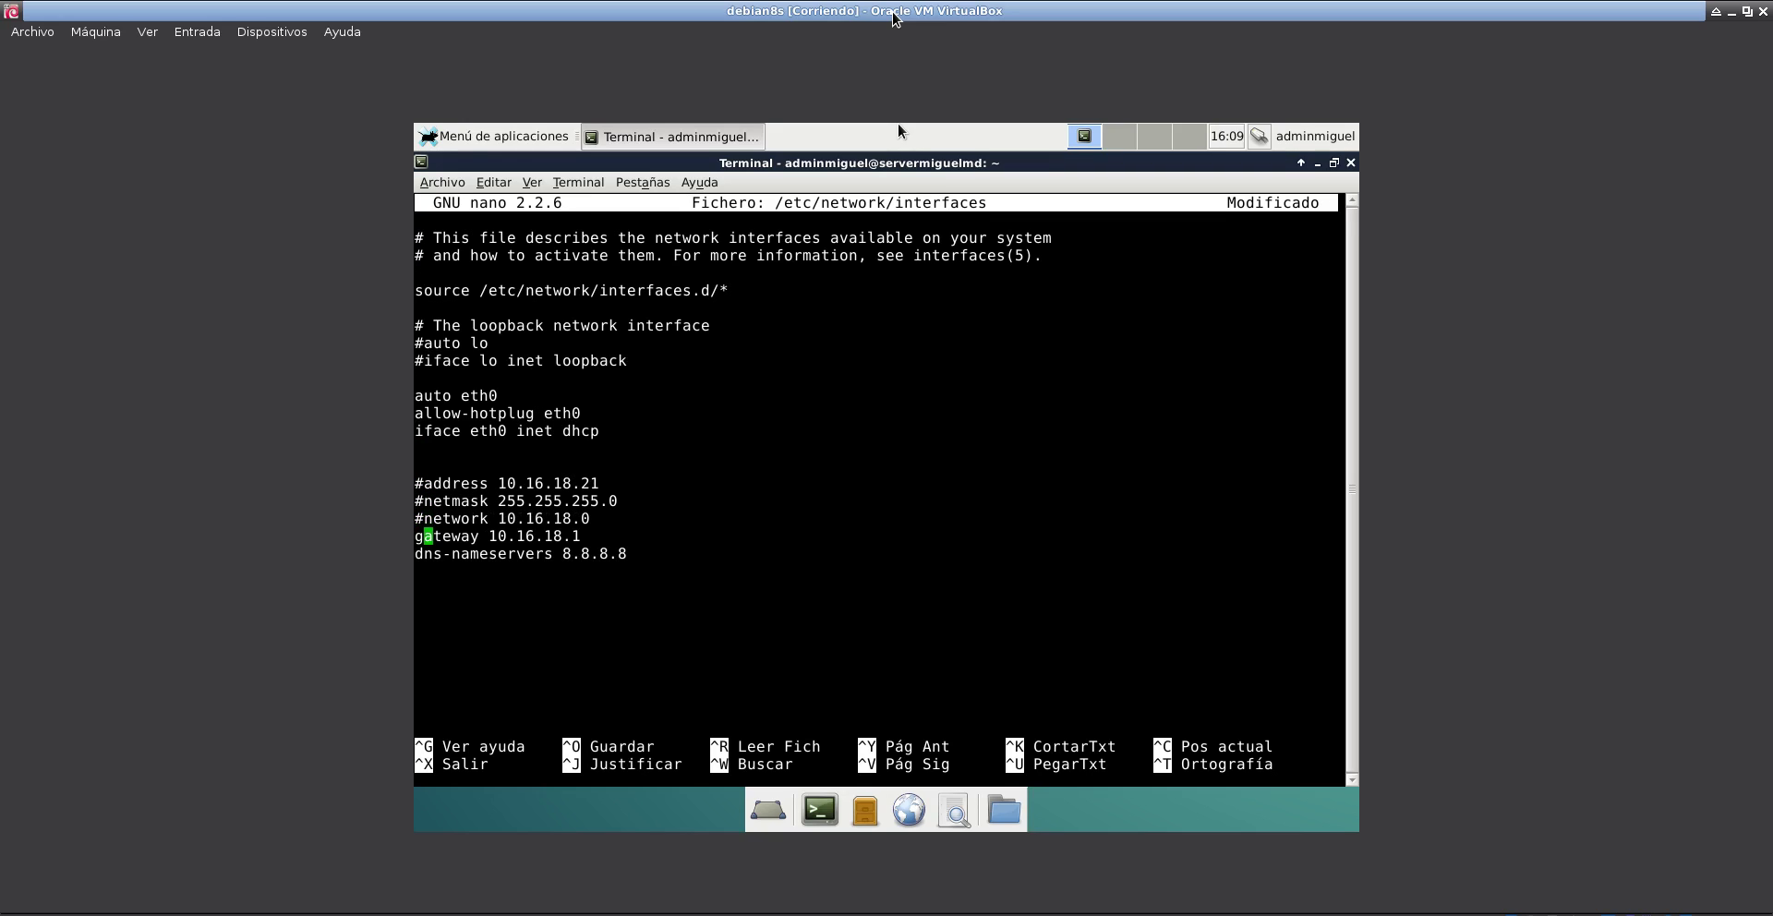
key("Left")
type("#")
key("Down")
key("Left")
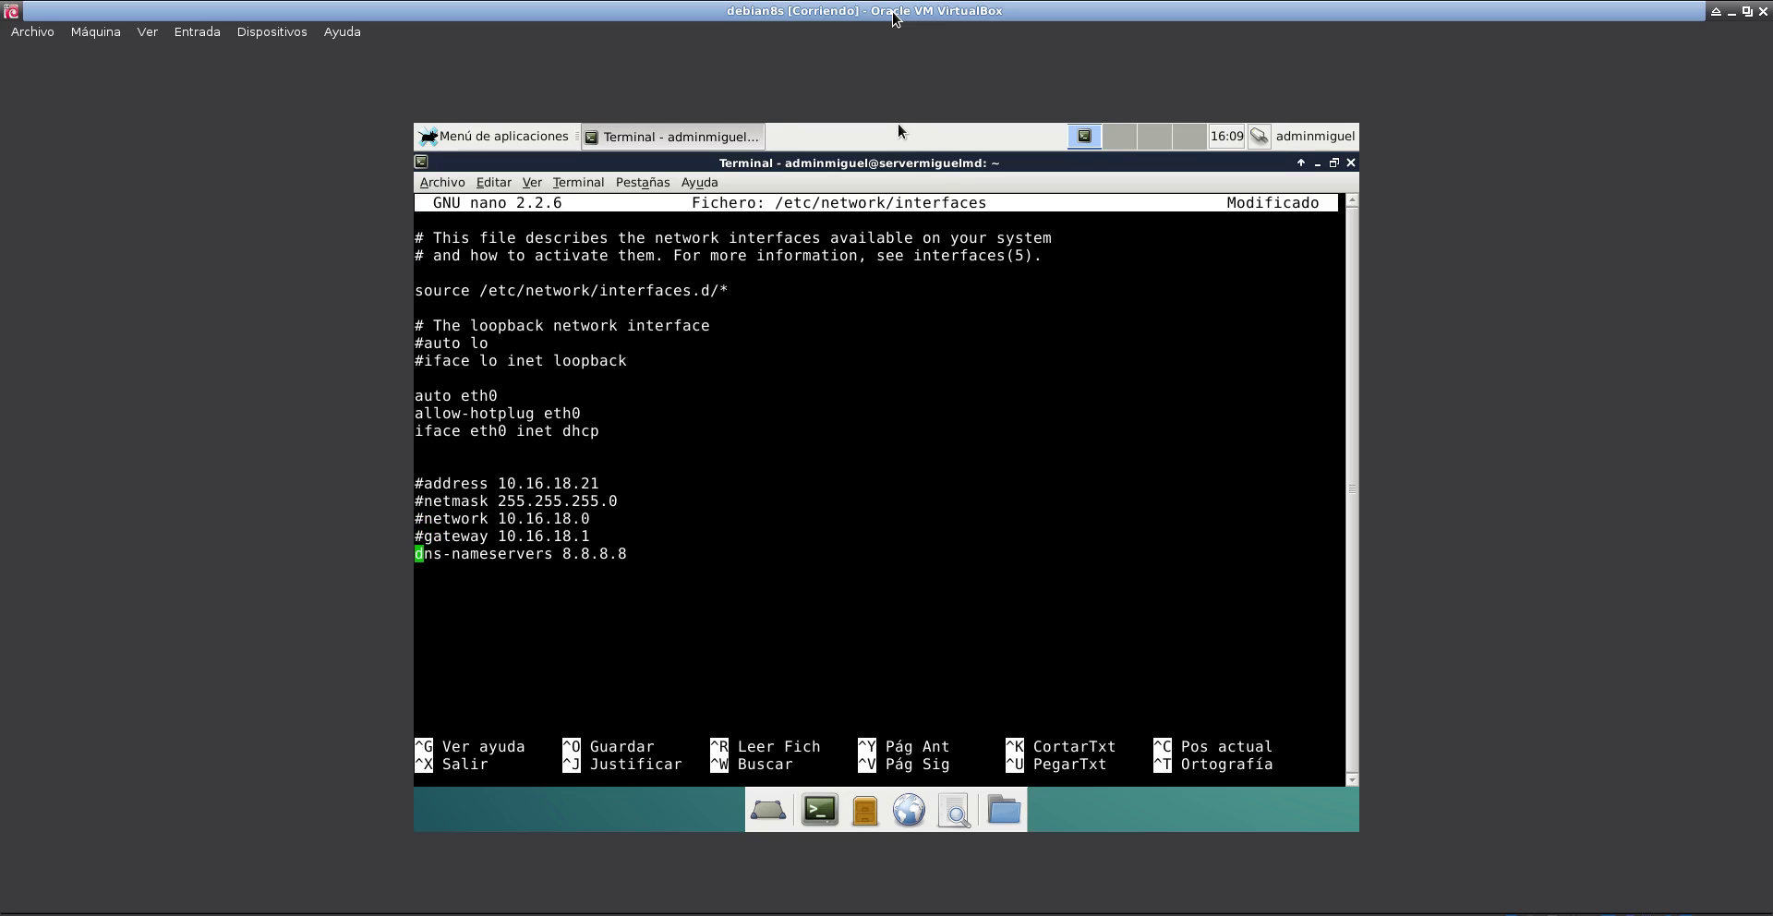
type("#")
- Save the file, exit nano and enter 'service networking restart'
key("ctrl+o")
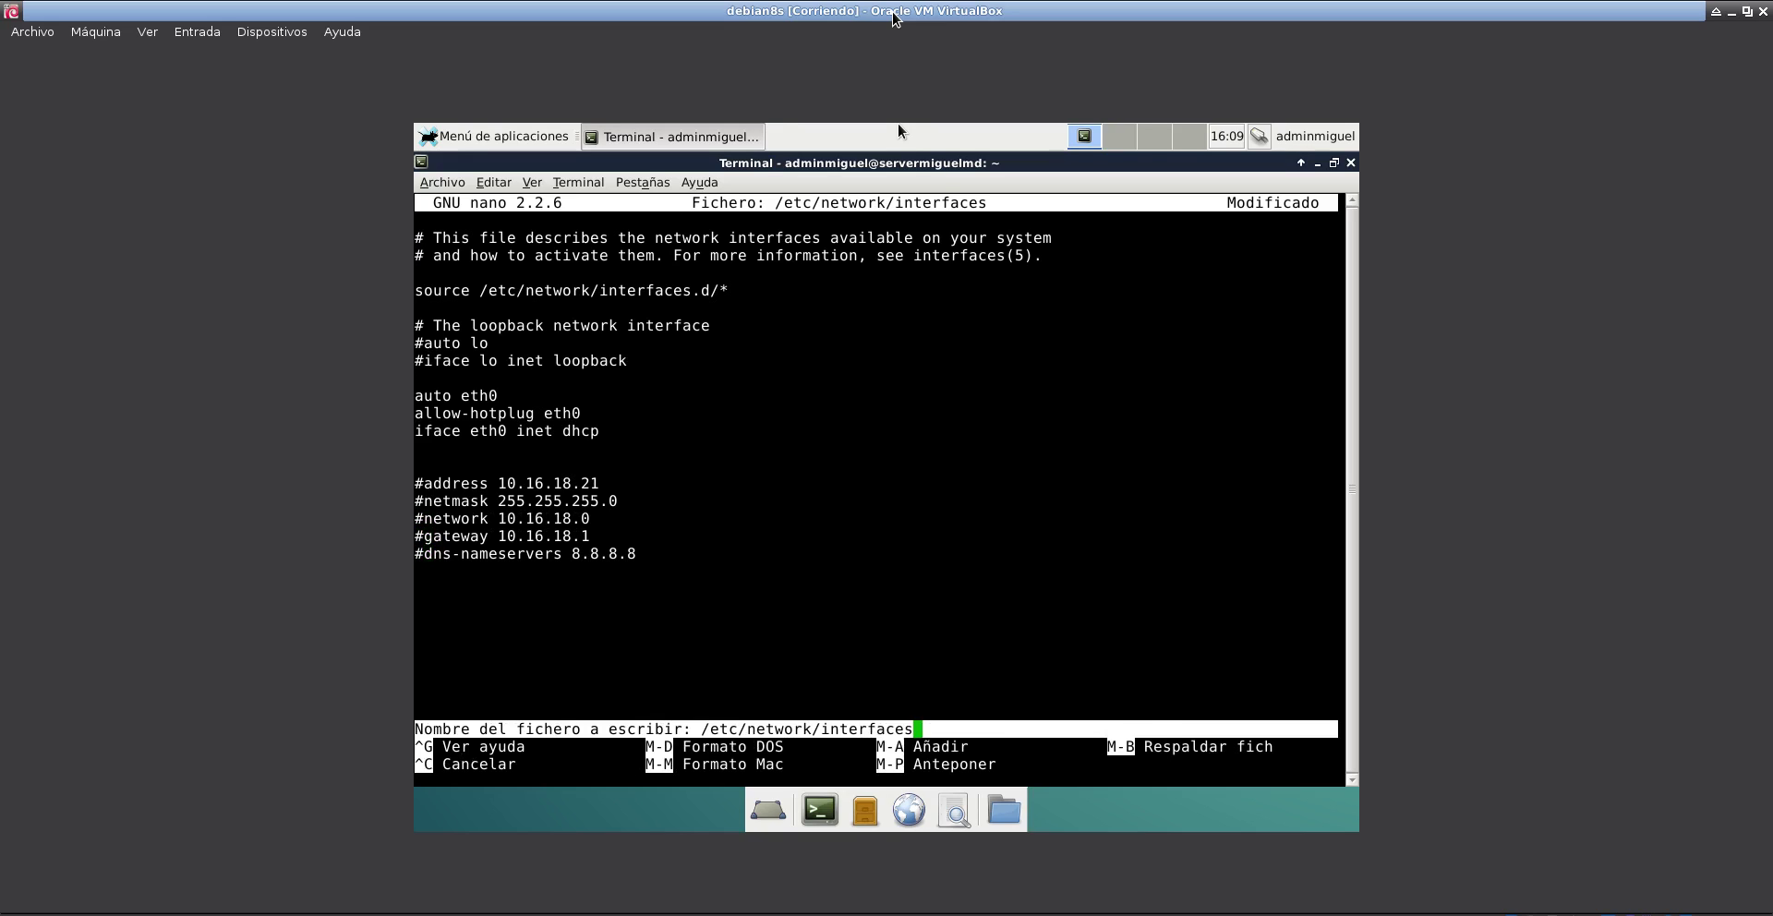
key("Return")
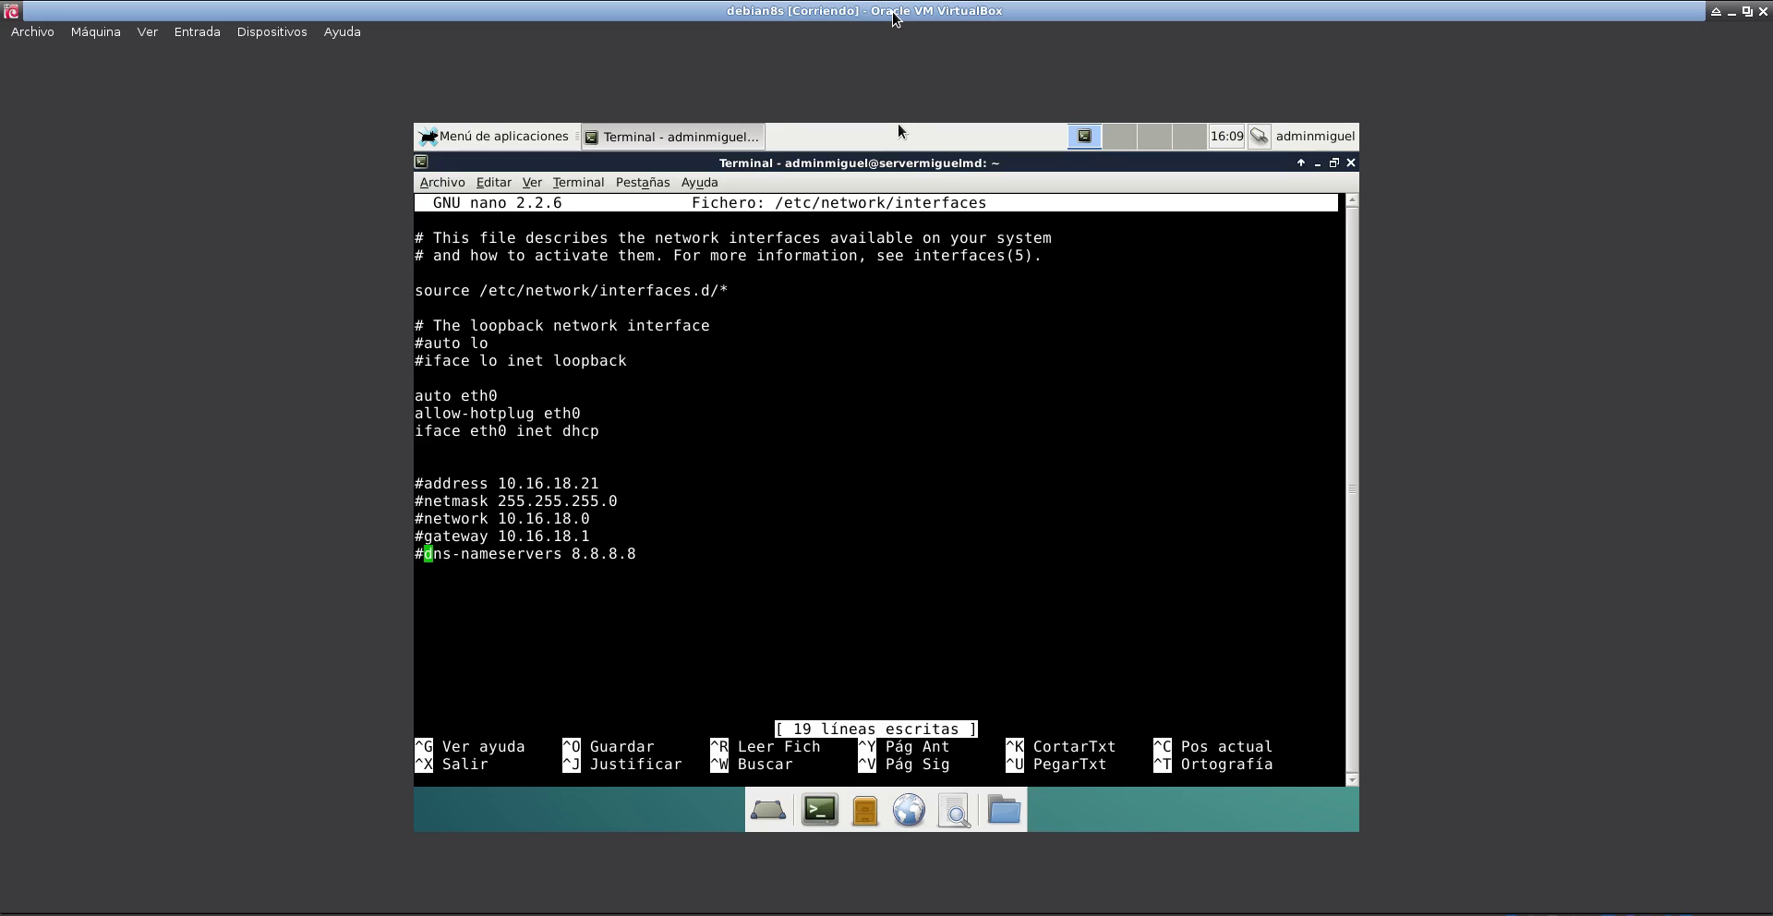
key("ctrl+x")
type("se")
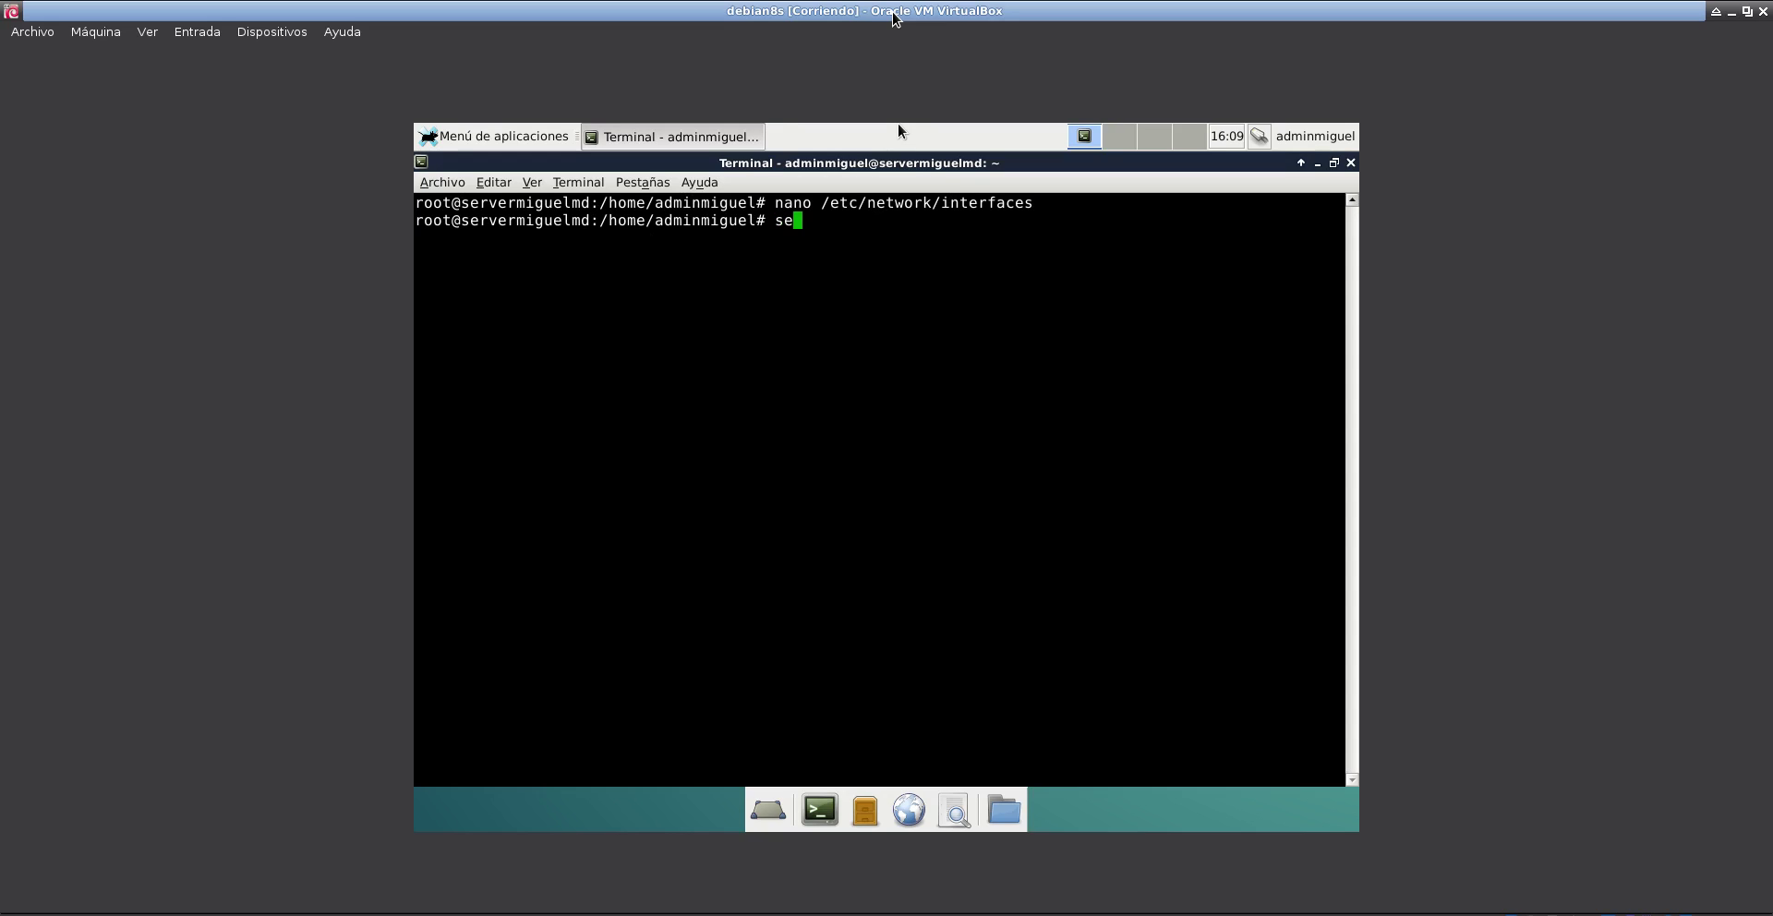
type("rvice networking restart")
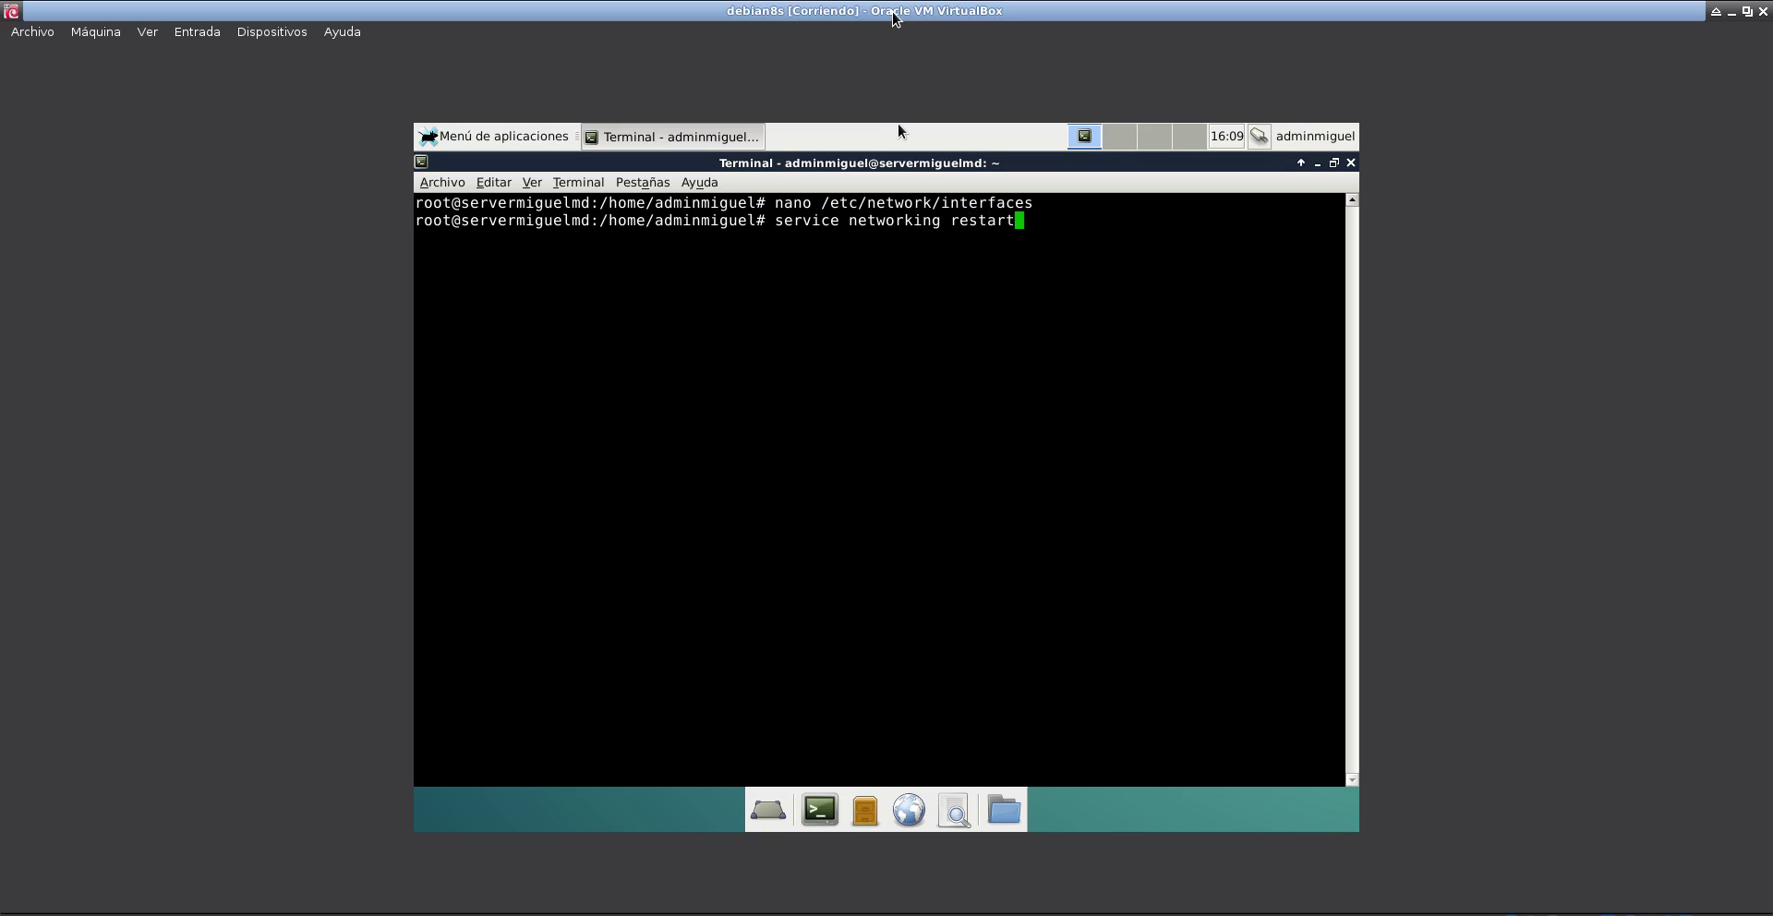
- Restart networking and run ifconfig, highlighting eth0's new address 10.16.18.50
key("Return")
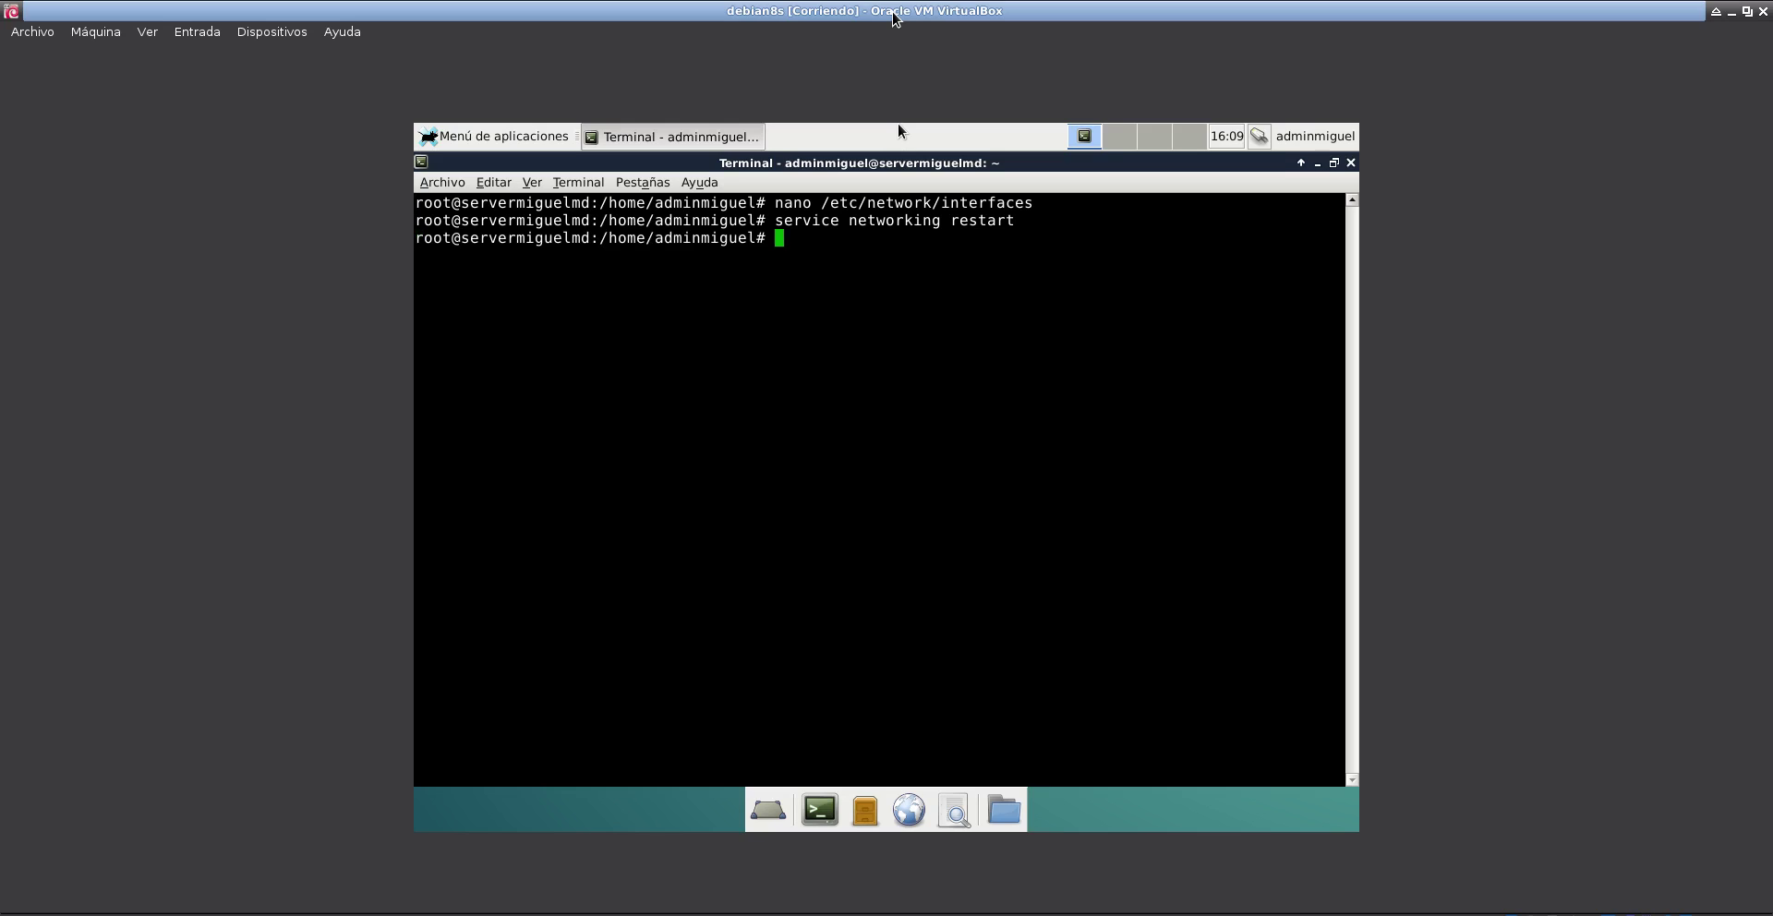
type("ifconfig")
key("Return")
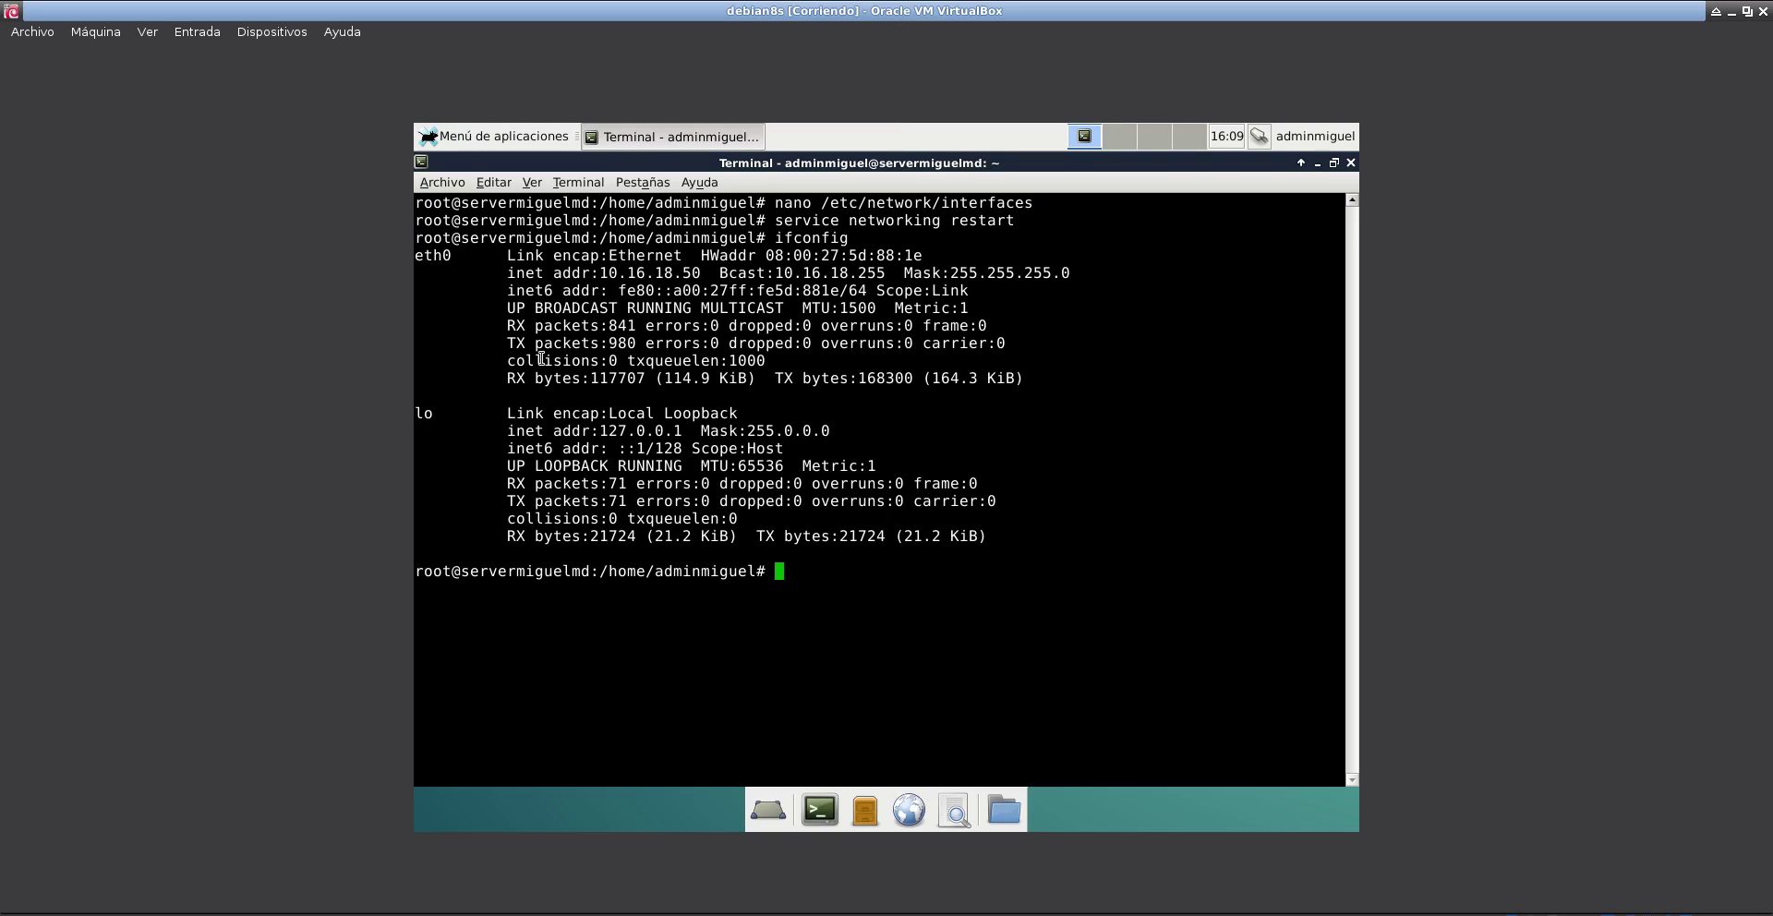
left_click_drag(699, 276, 601, 276)
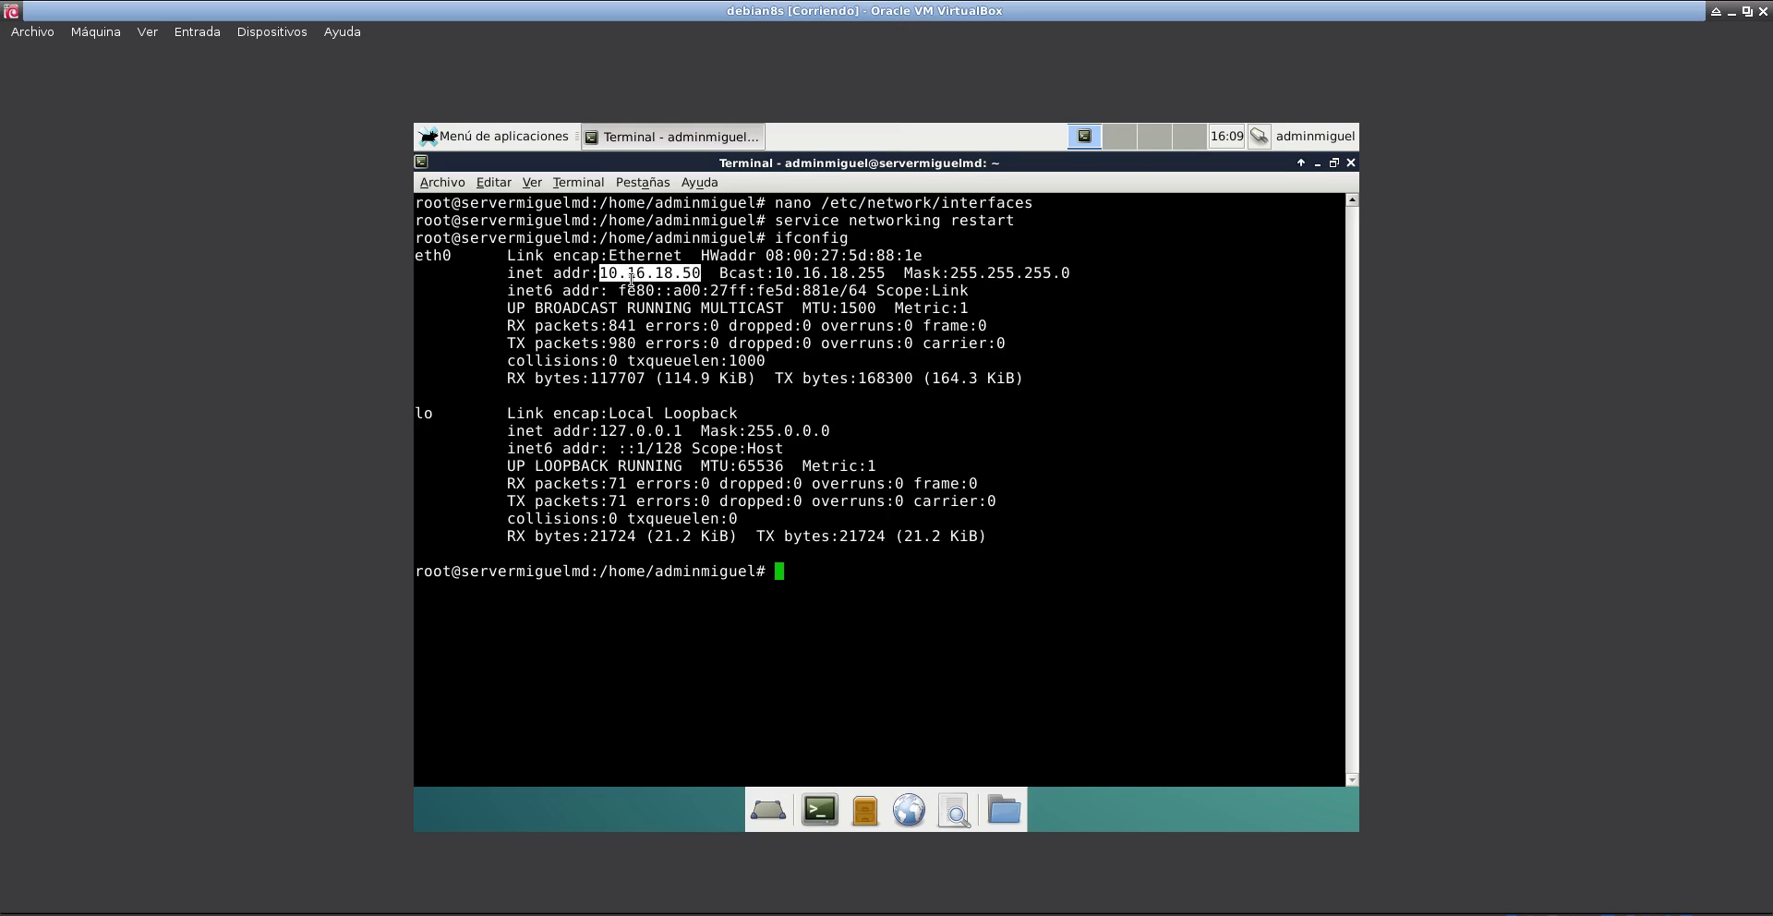
left_click(884, 275)
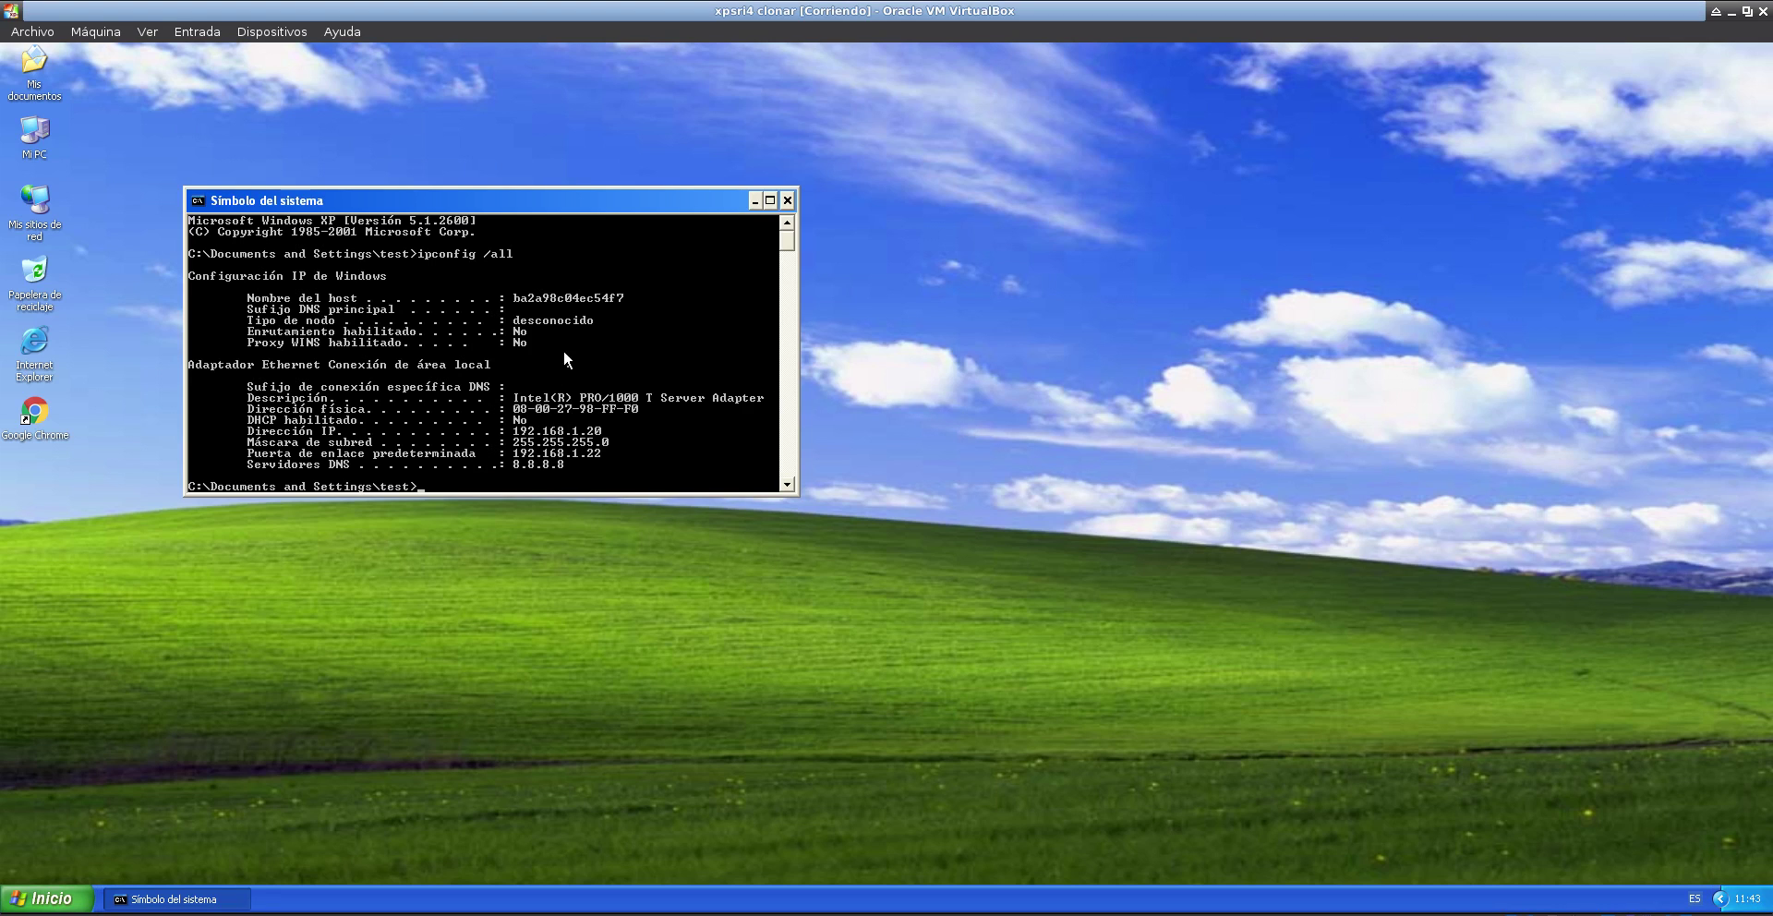
- Set the Local Area Connection's TCP/IP to obtain an IP address automatically
left_click(28, 902)
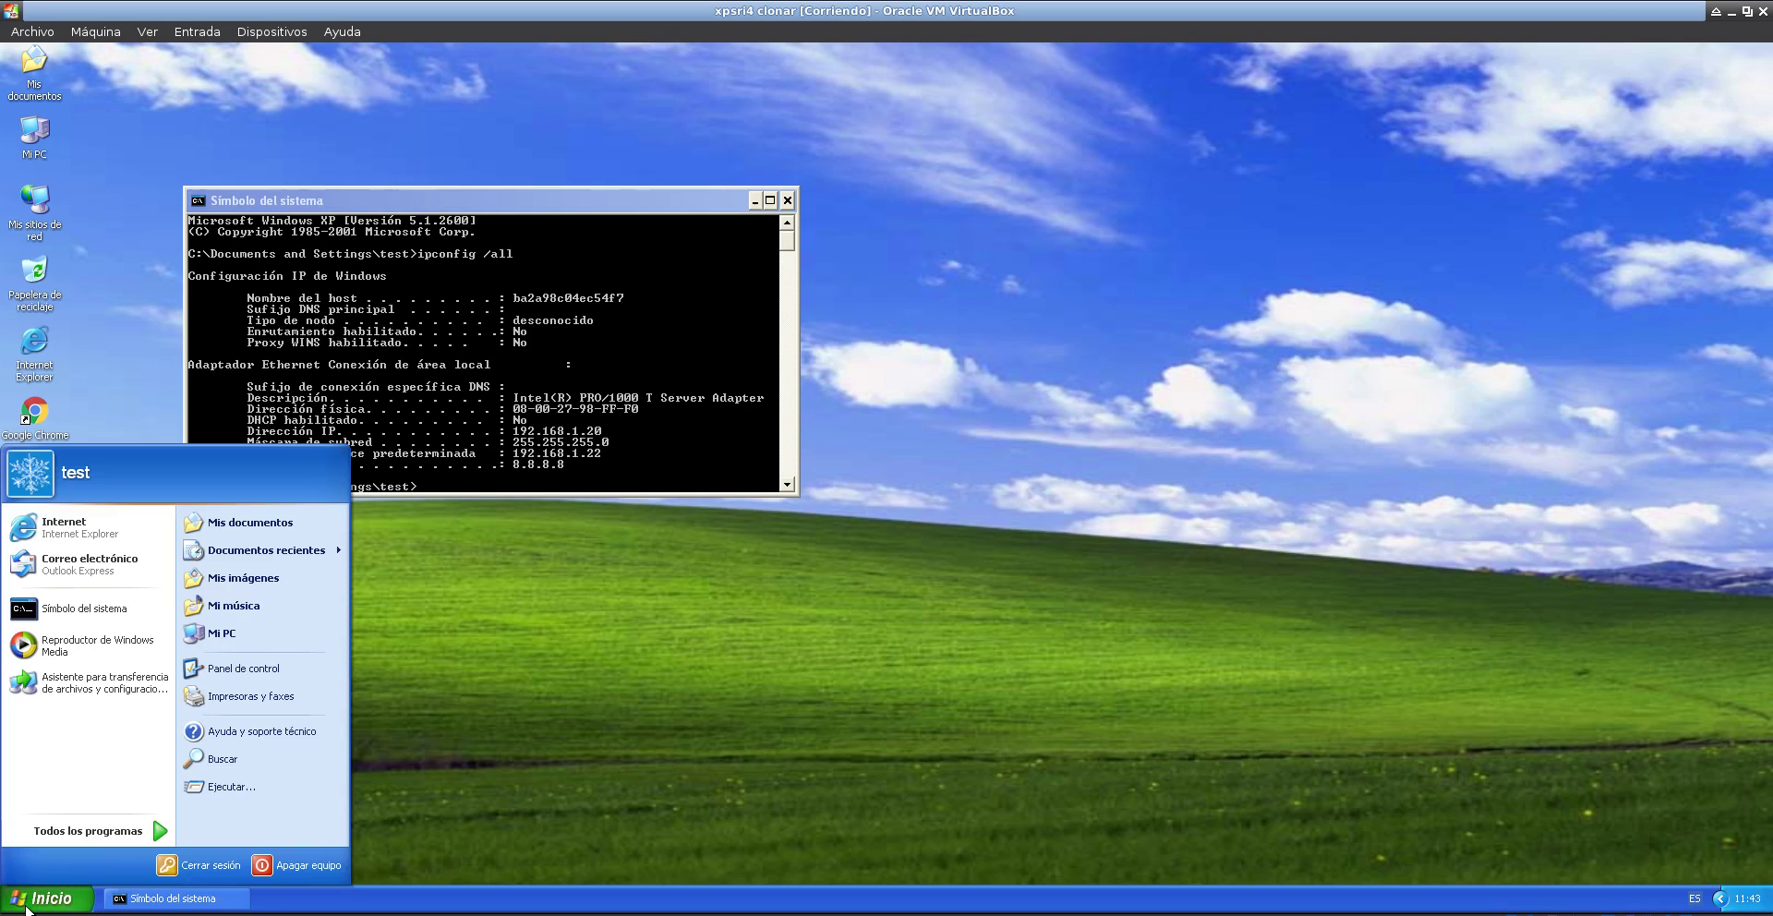
left_click(275, 659)
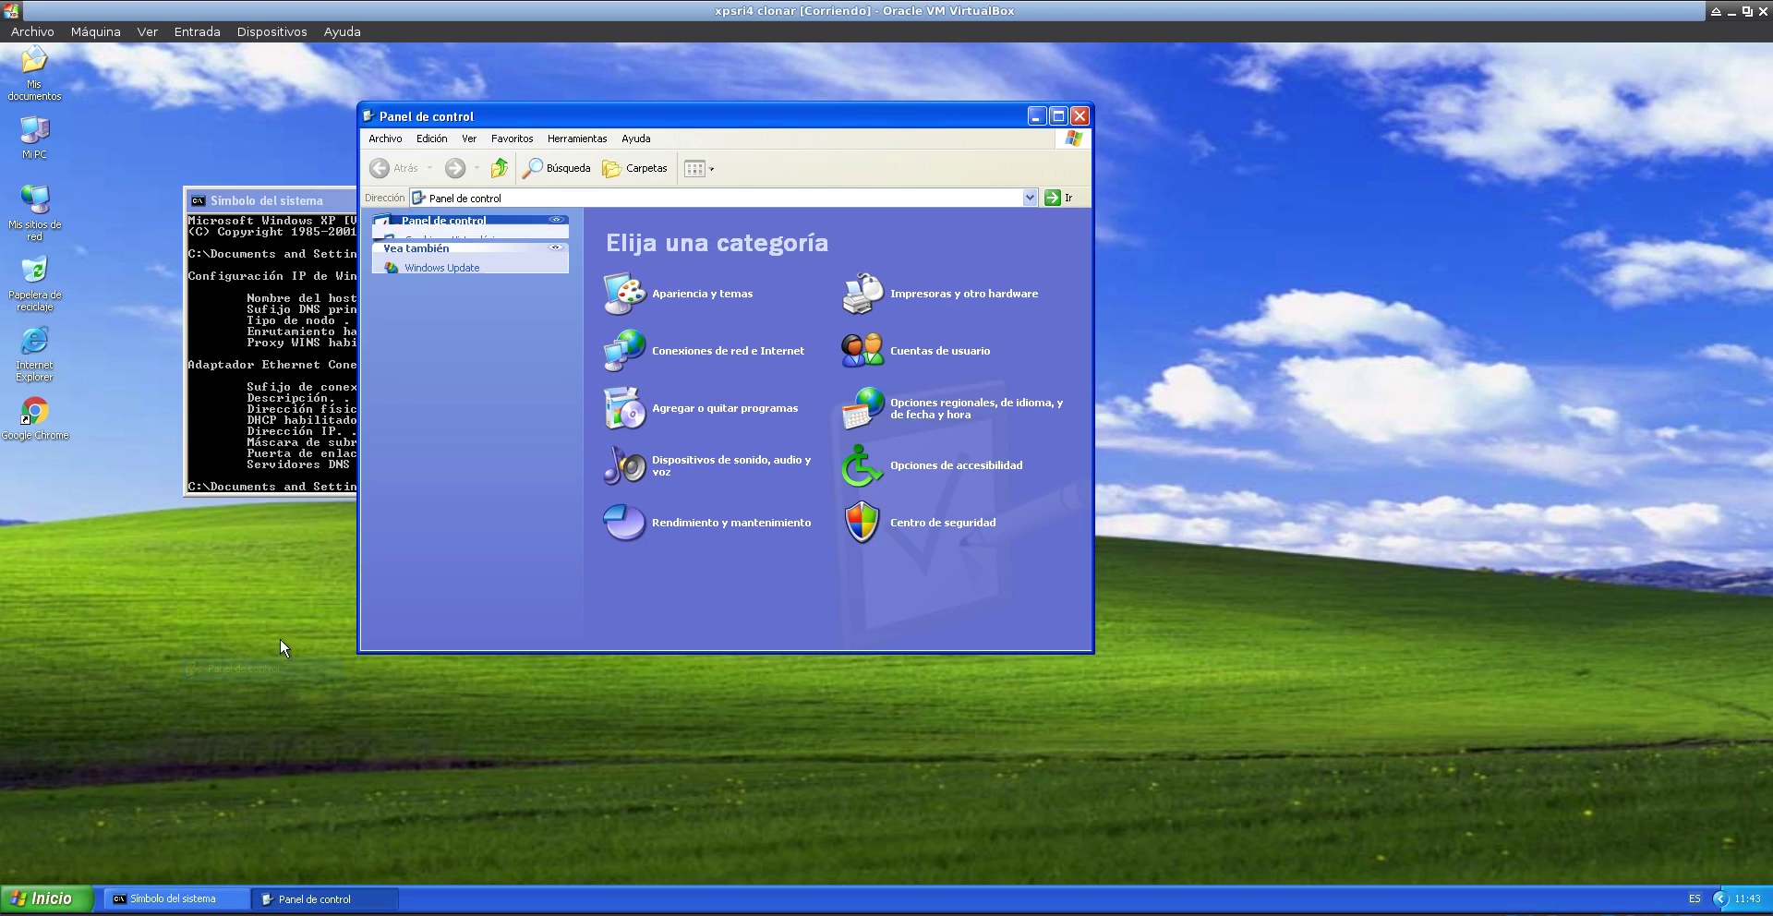
left_click(702, 358)
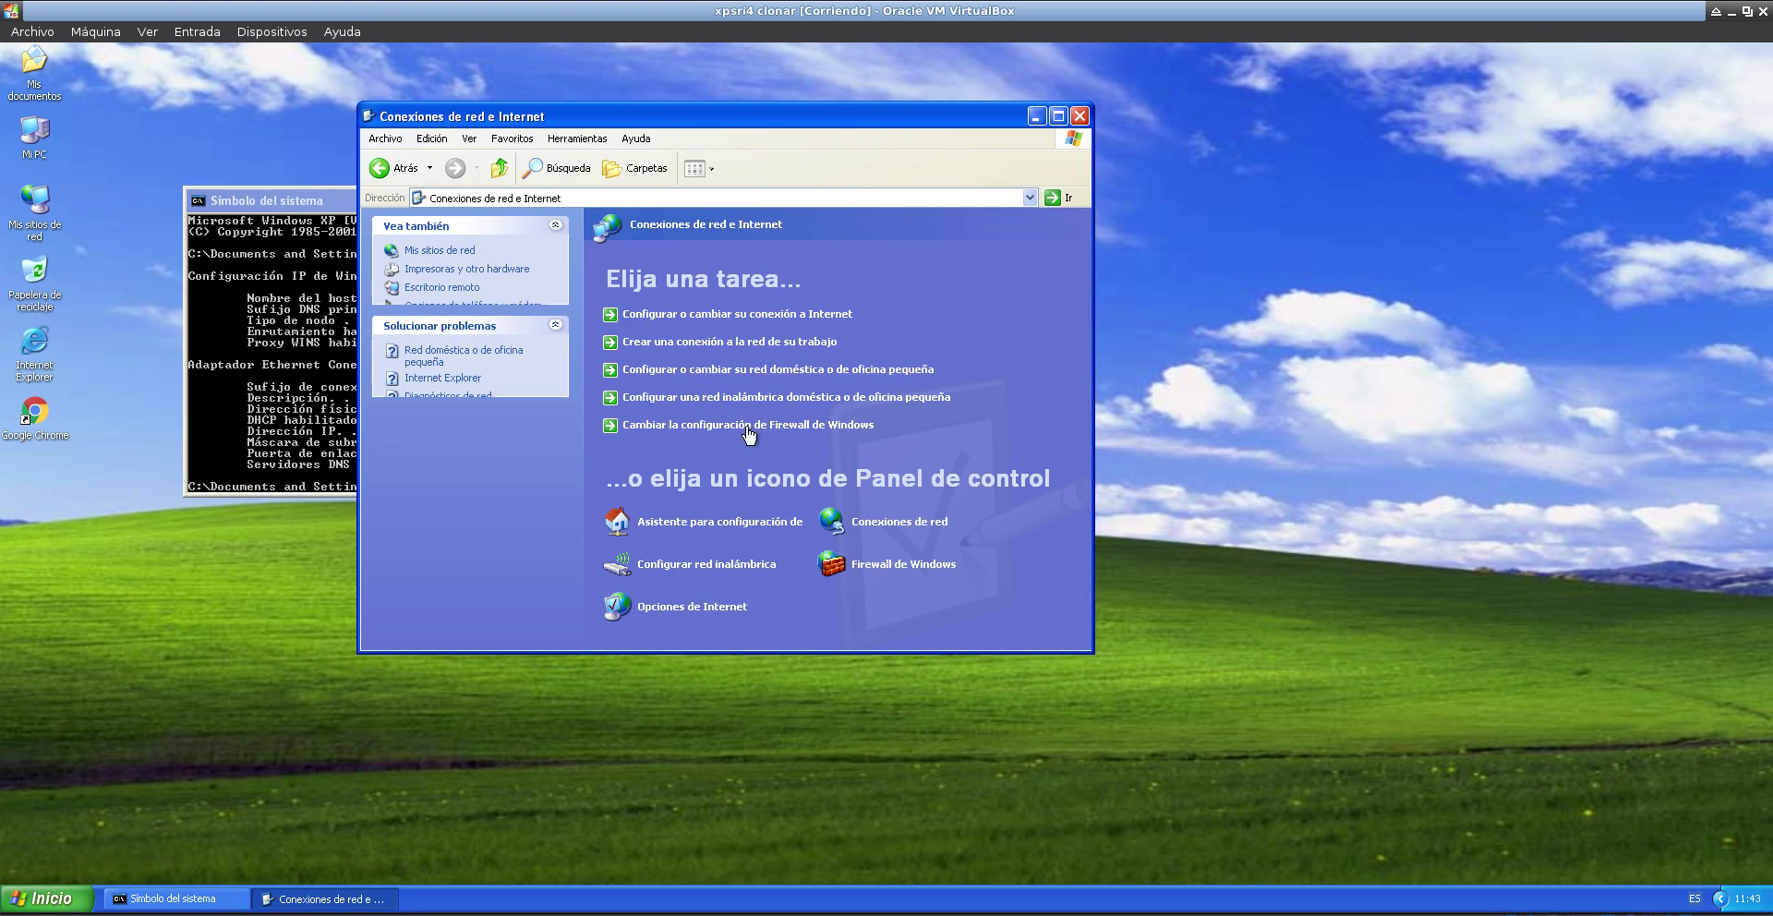
left_click(892, 525)
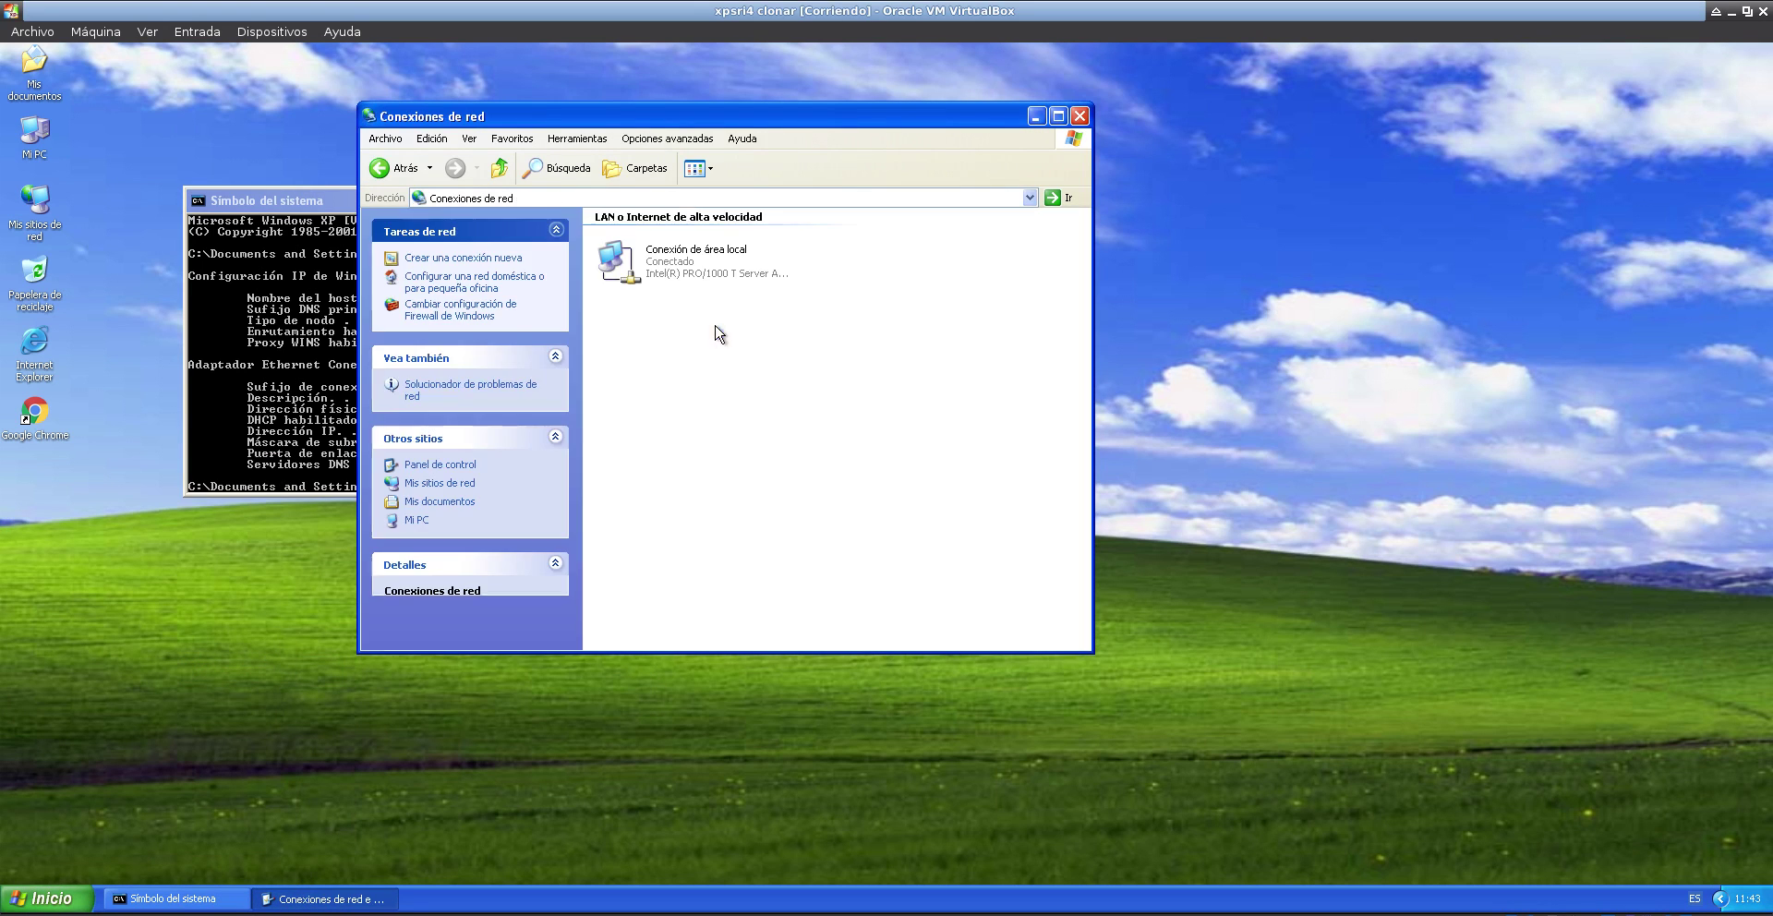
right_click(702, 268)
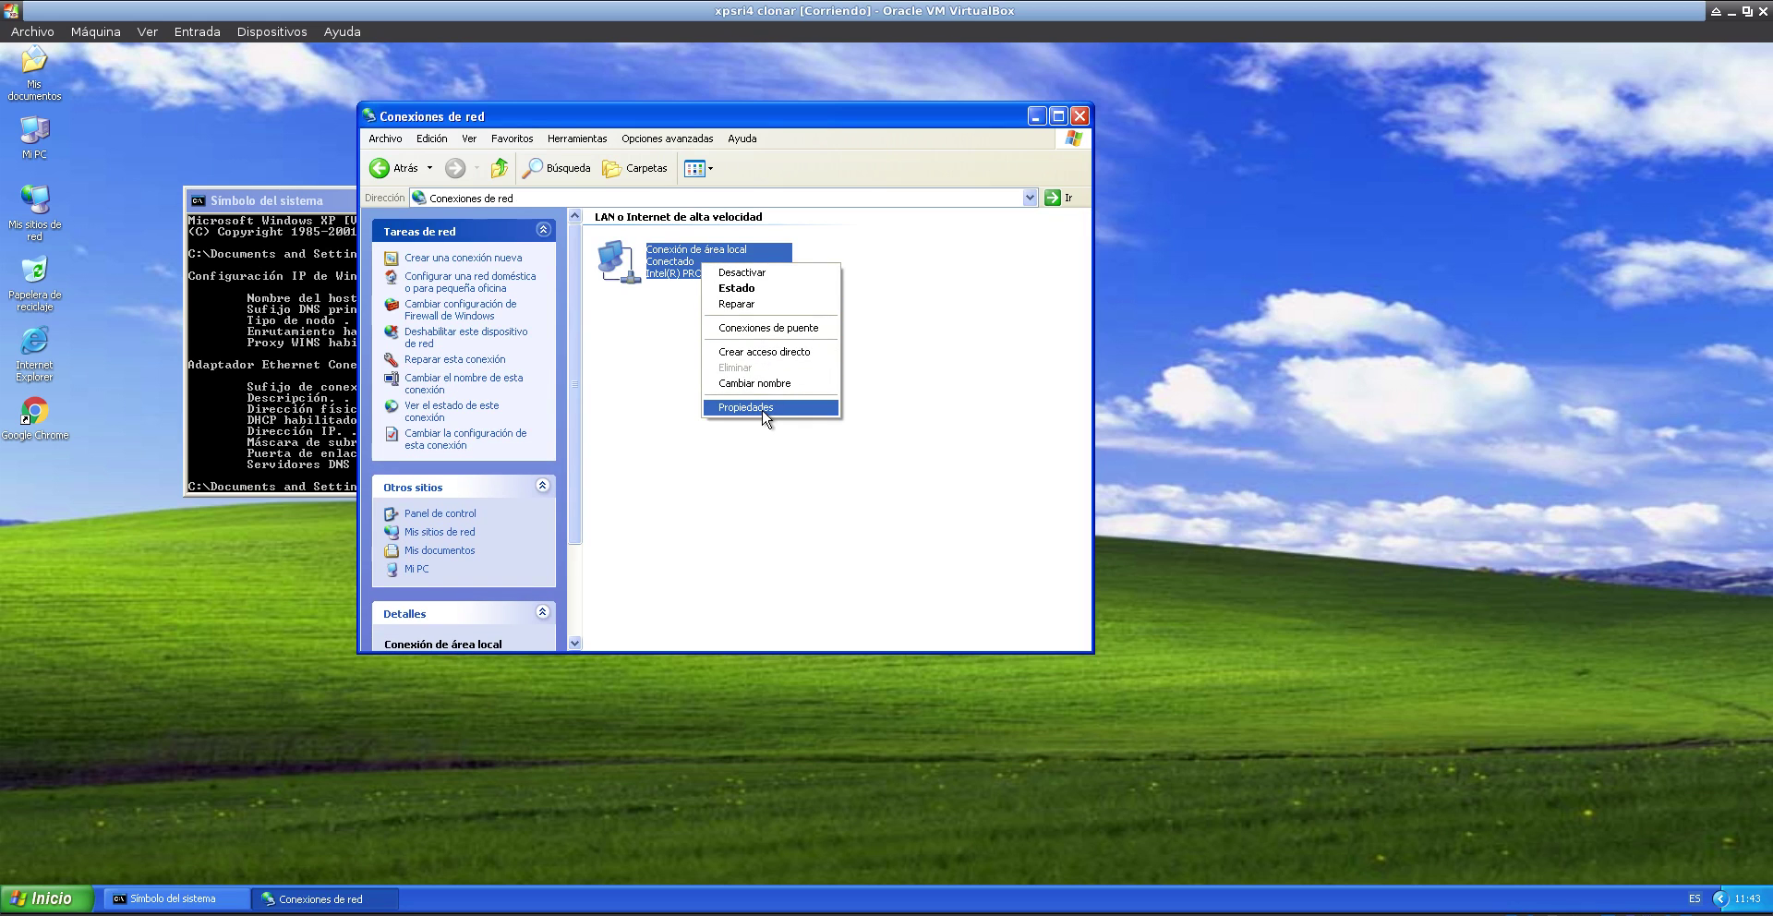
left_click(746, 407)
left_click(202, 272)
left_click(289, 304)
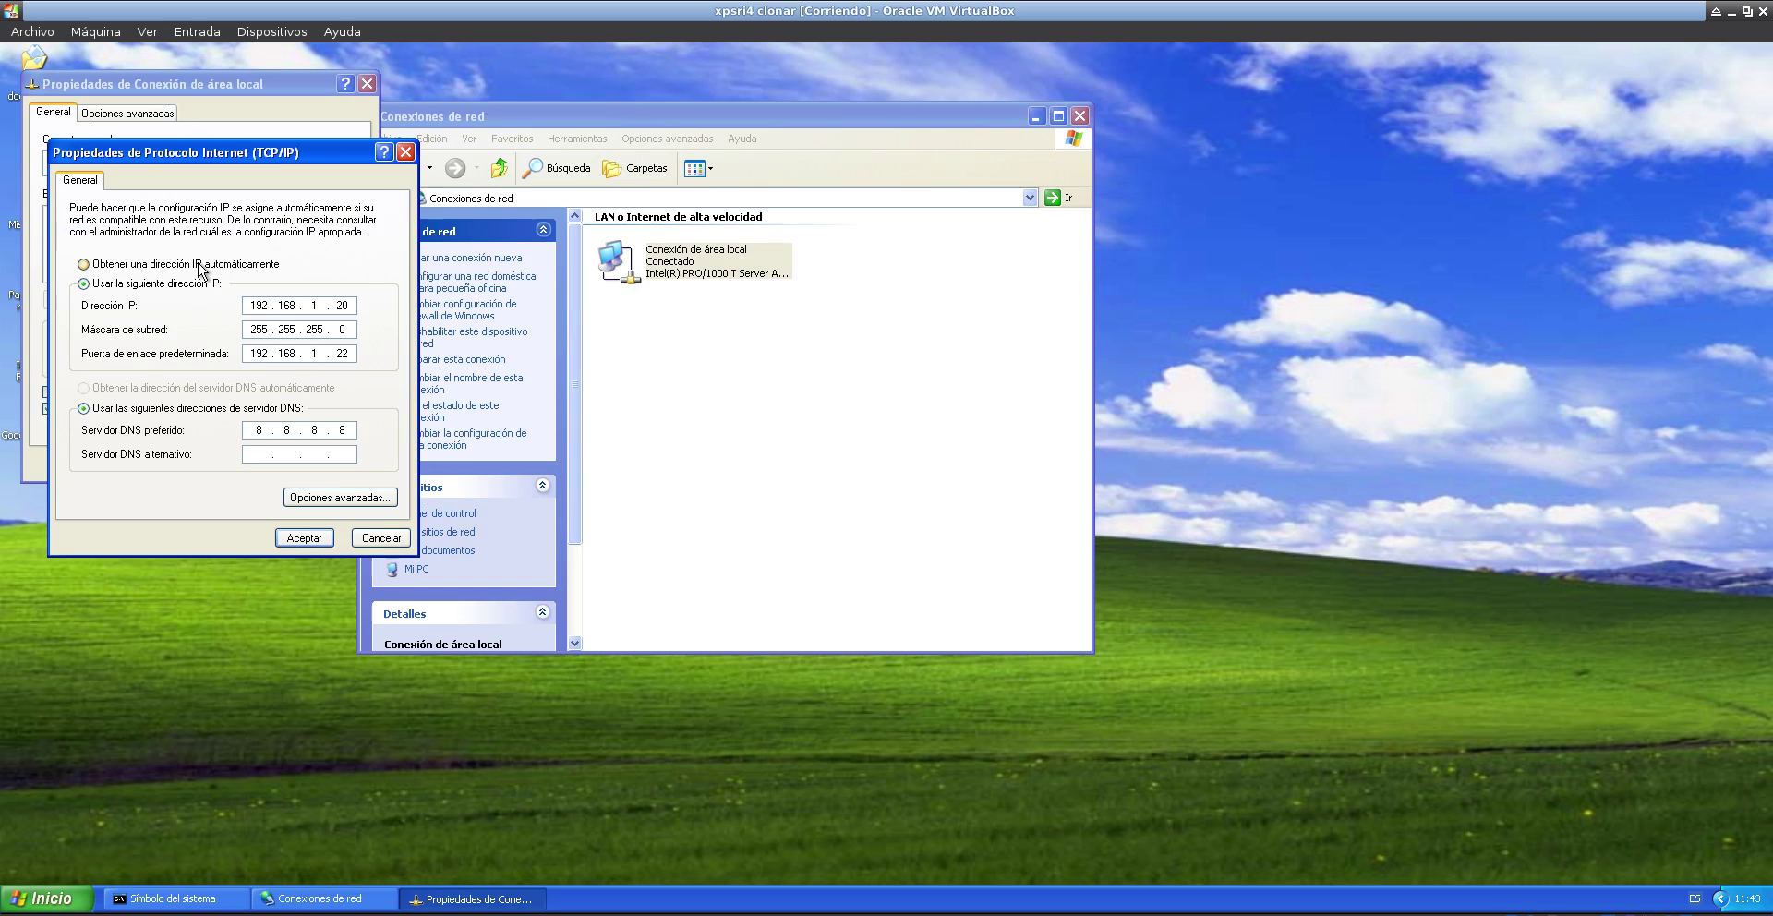
left_click(174, 267)
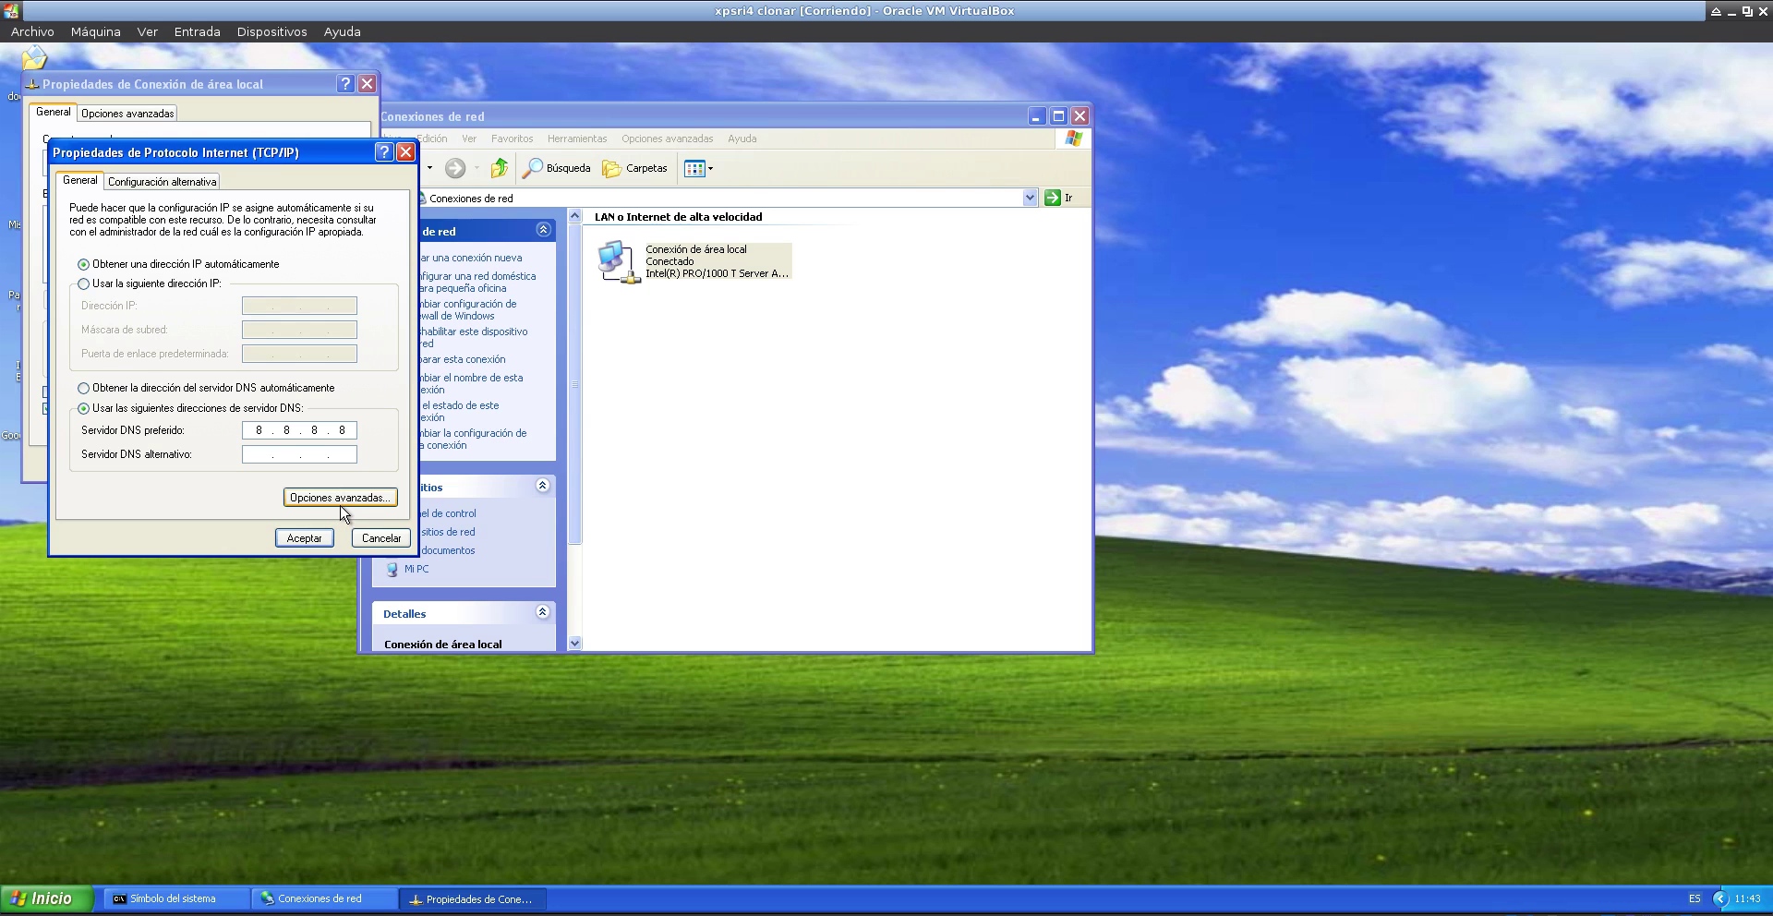
- Add 10.16.18.1 as default gateway in advanced TCP/IP settings and confirm all dialogs
left_click(341, 498)
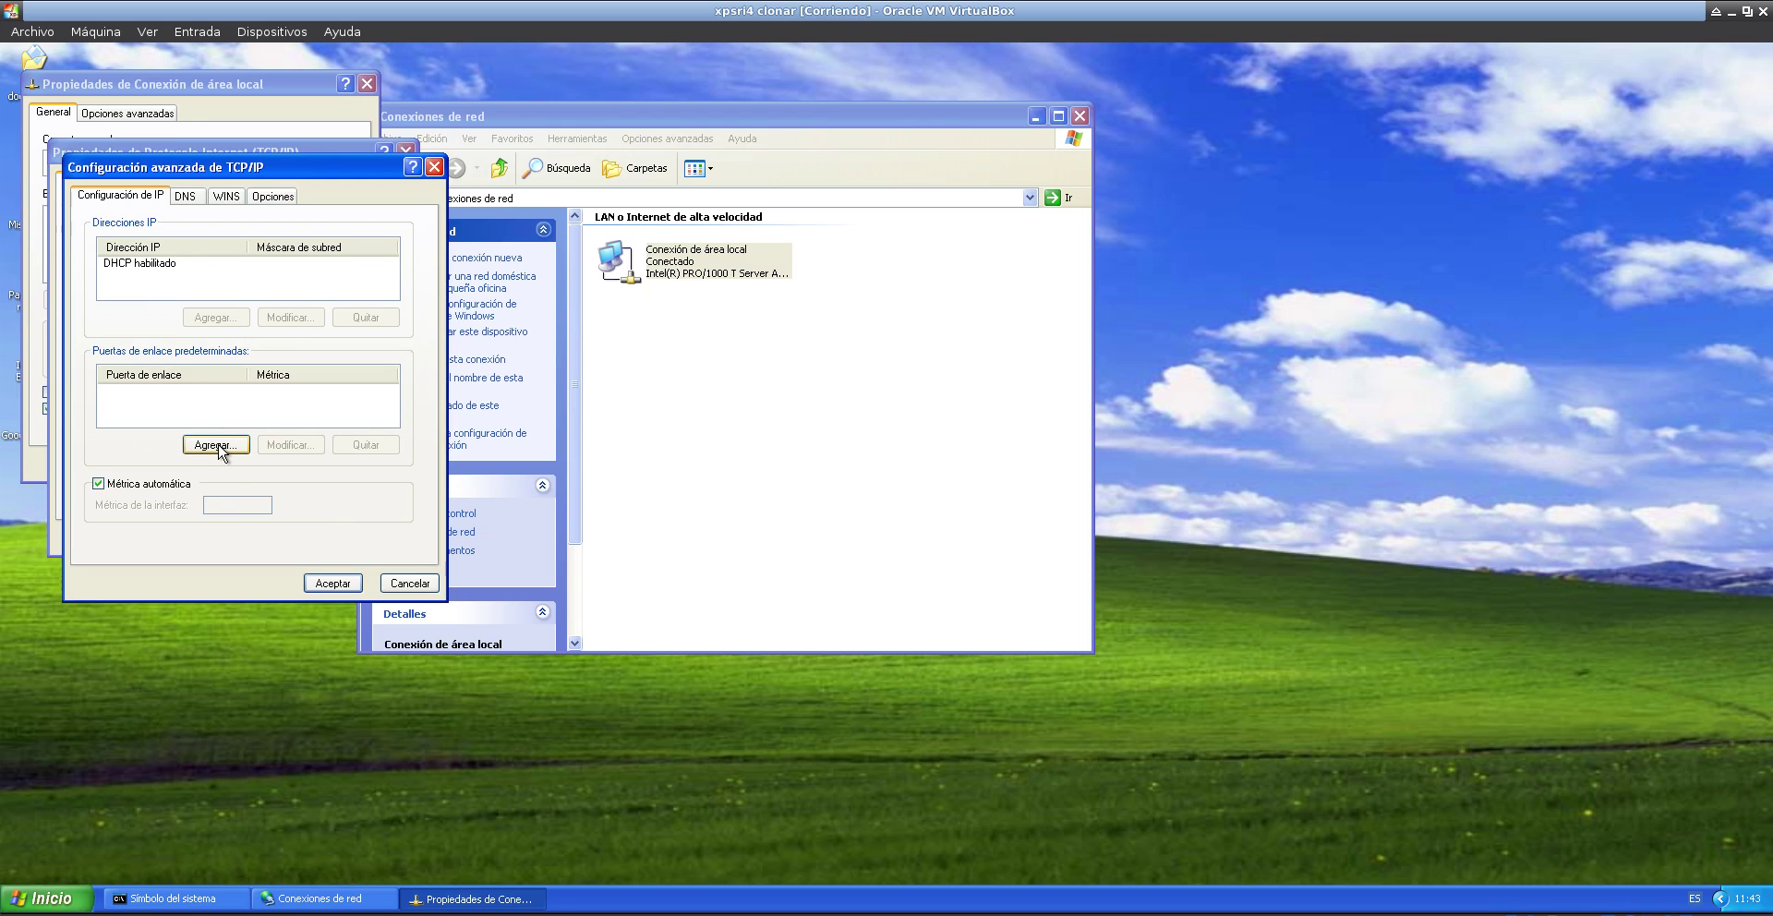
left_click(216, 445)
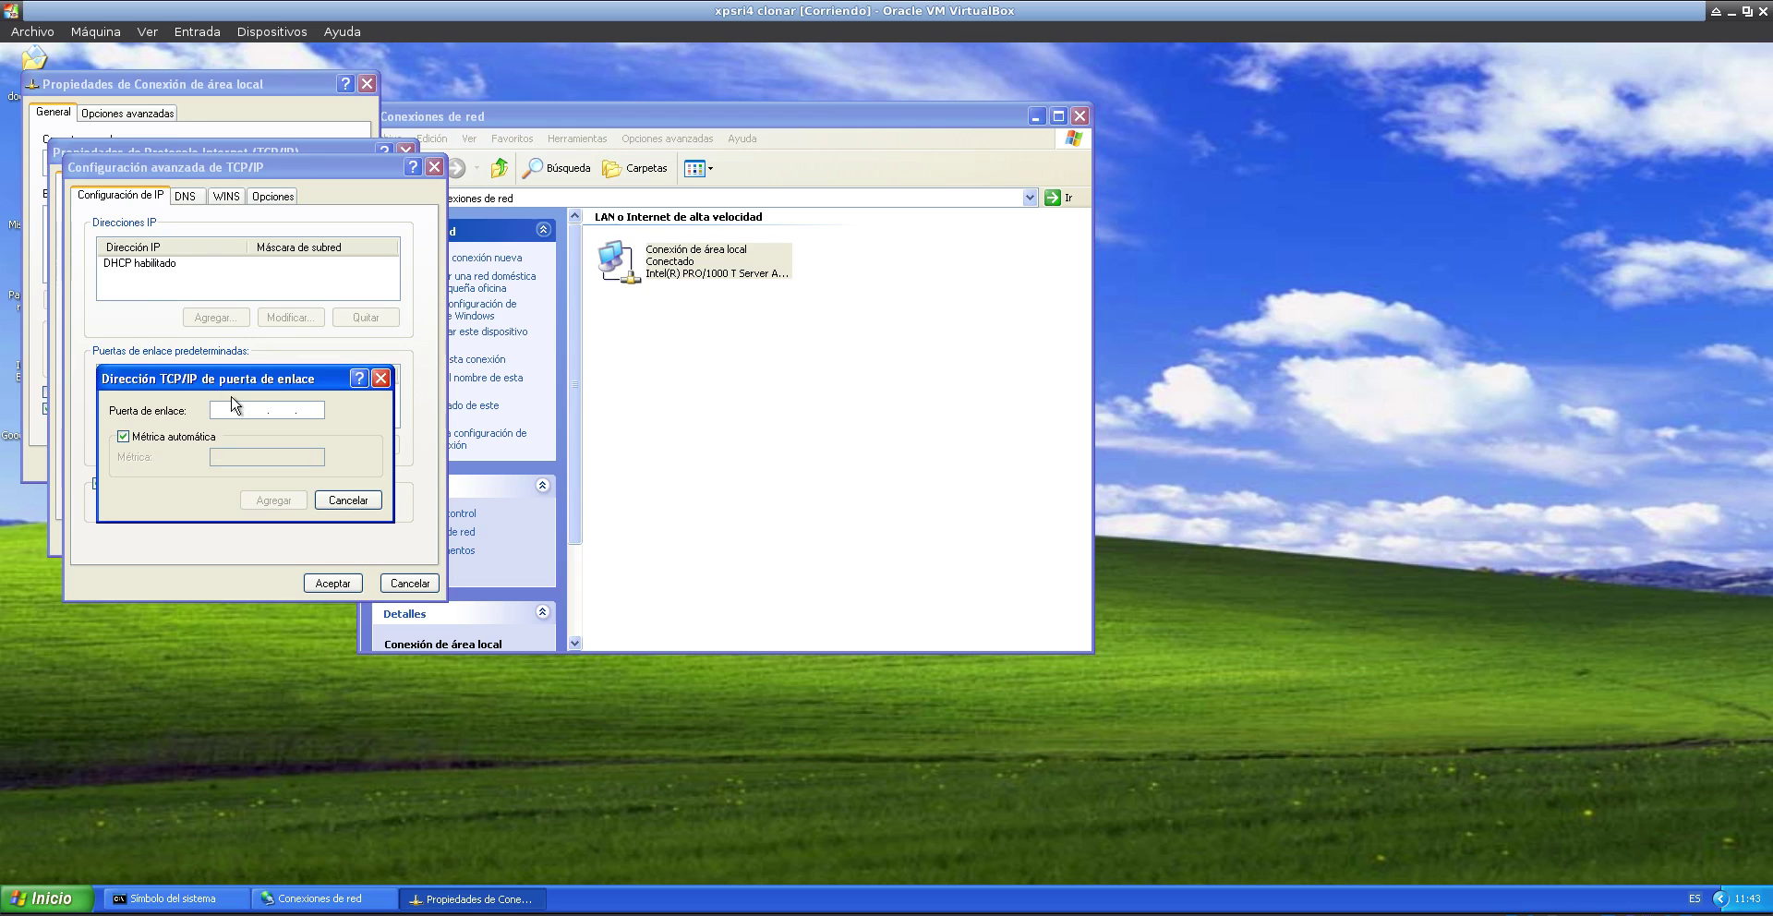
type("10 . 16 . 18 . 1")
left_click(272, 499)
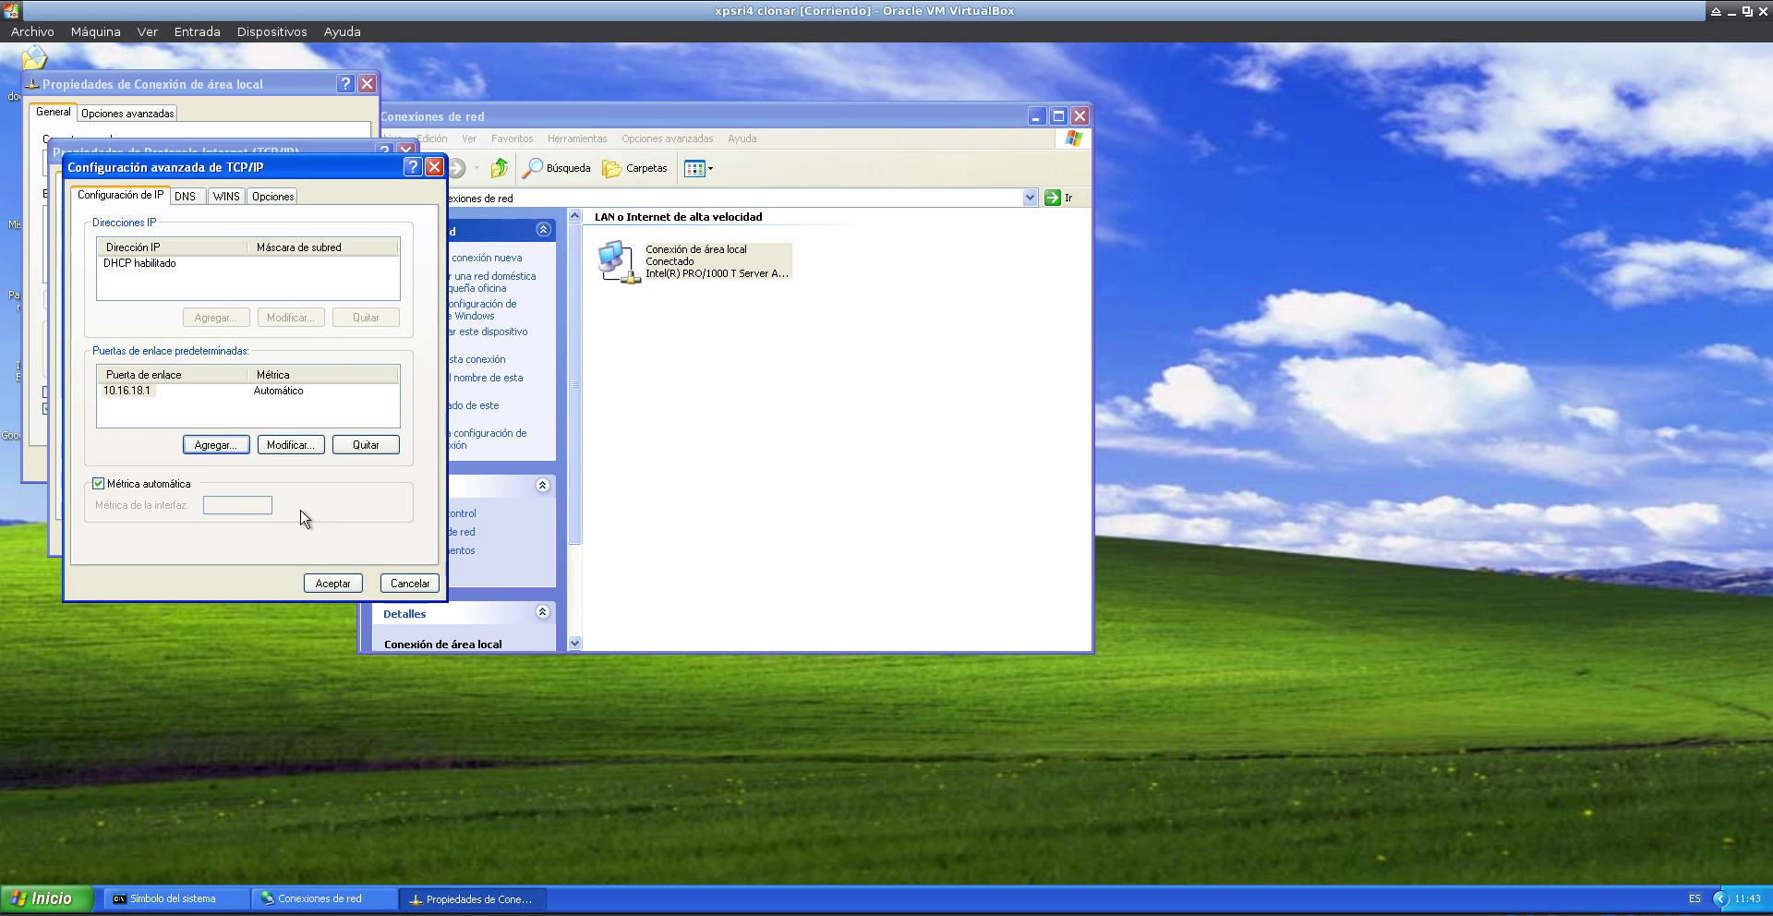
left_click(333, 582)
left_click(312, 532)
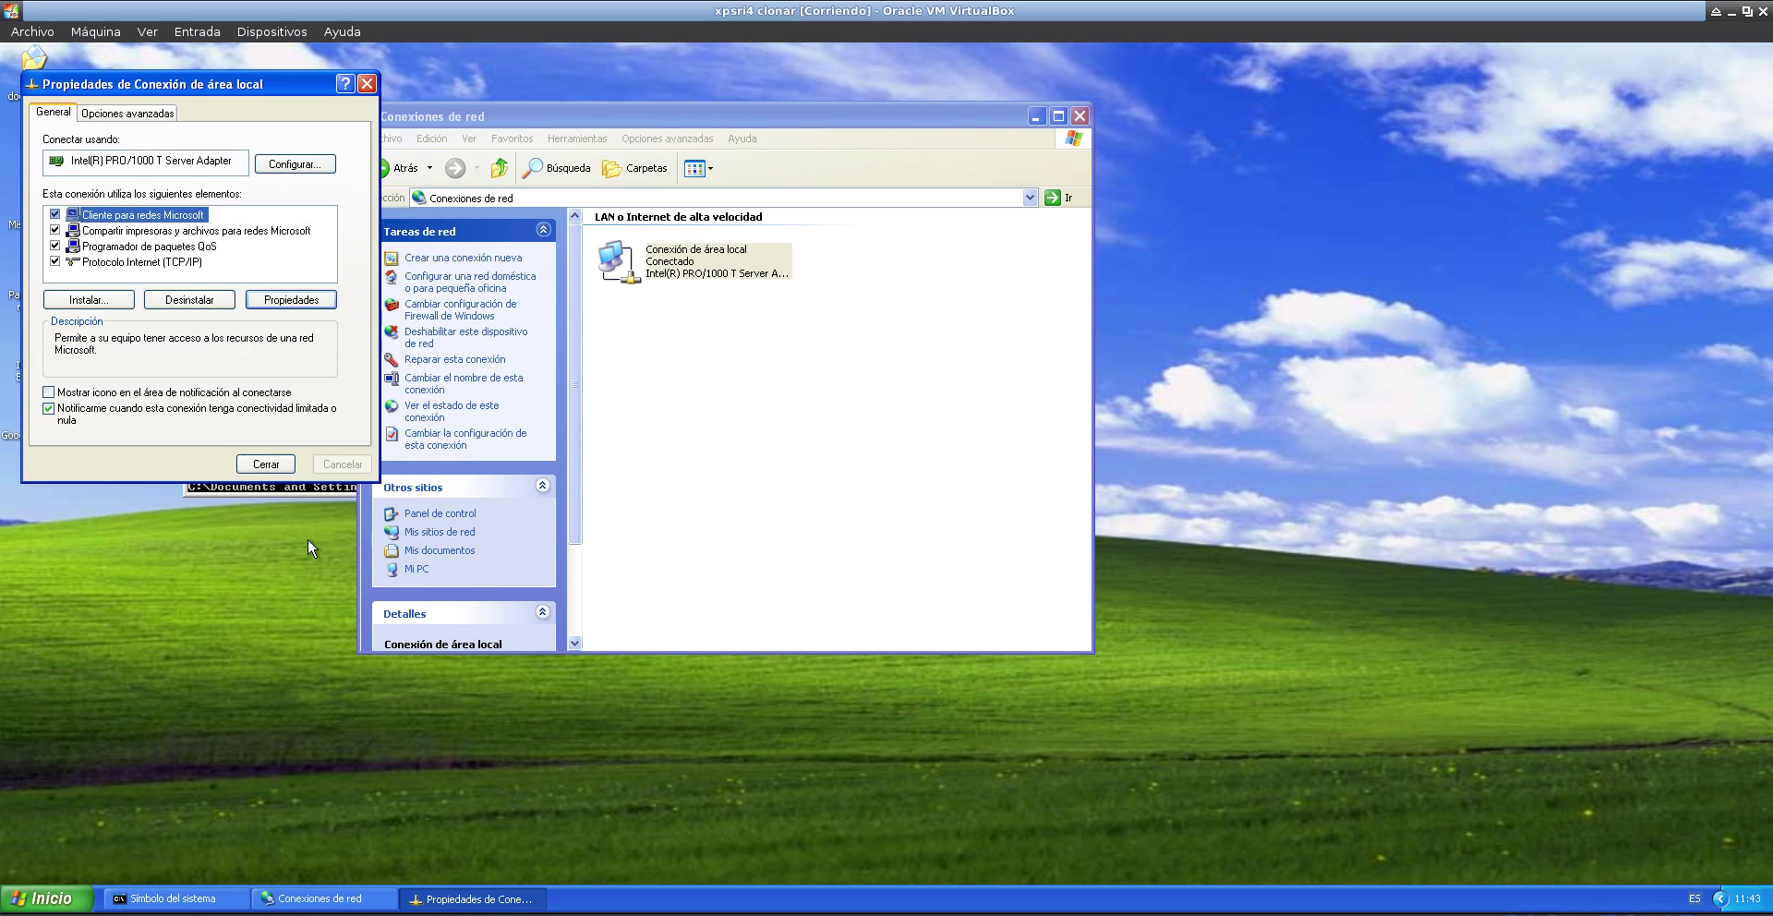
left_click(271, 464)
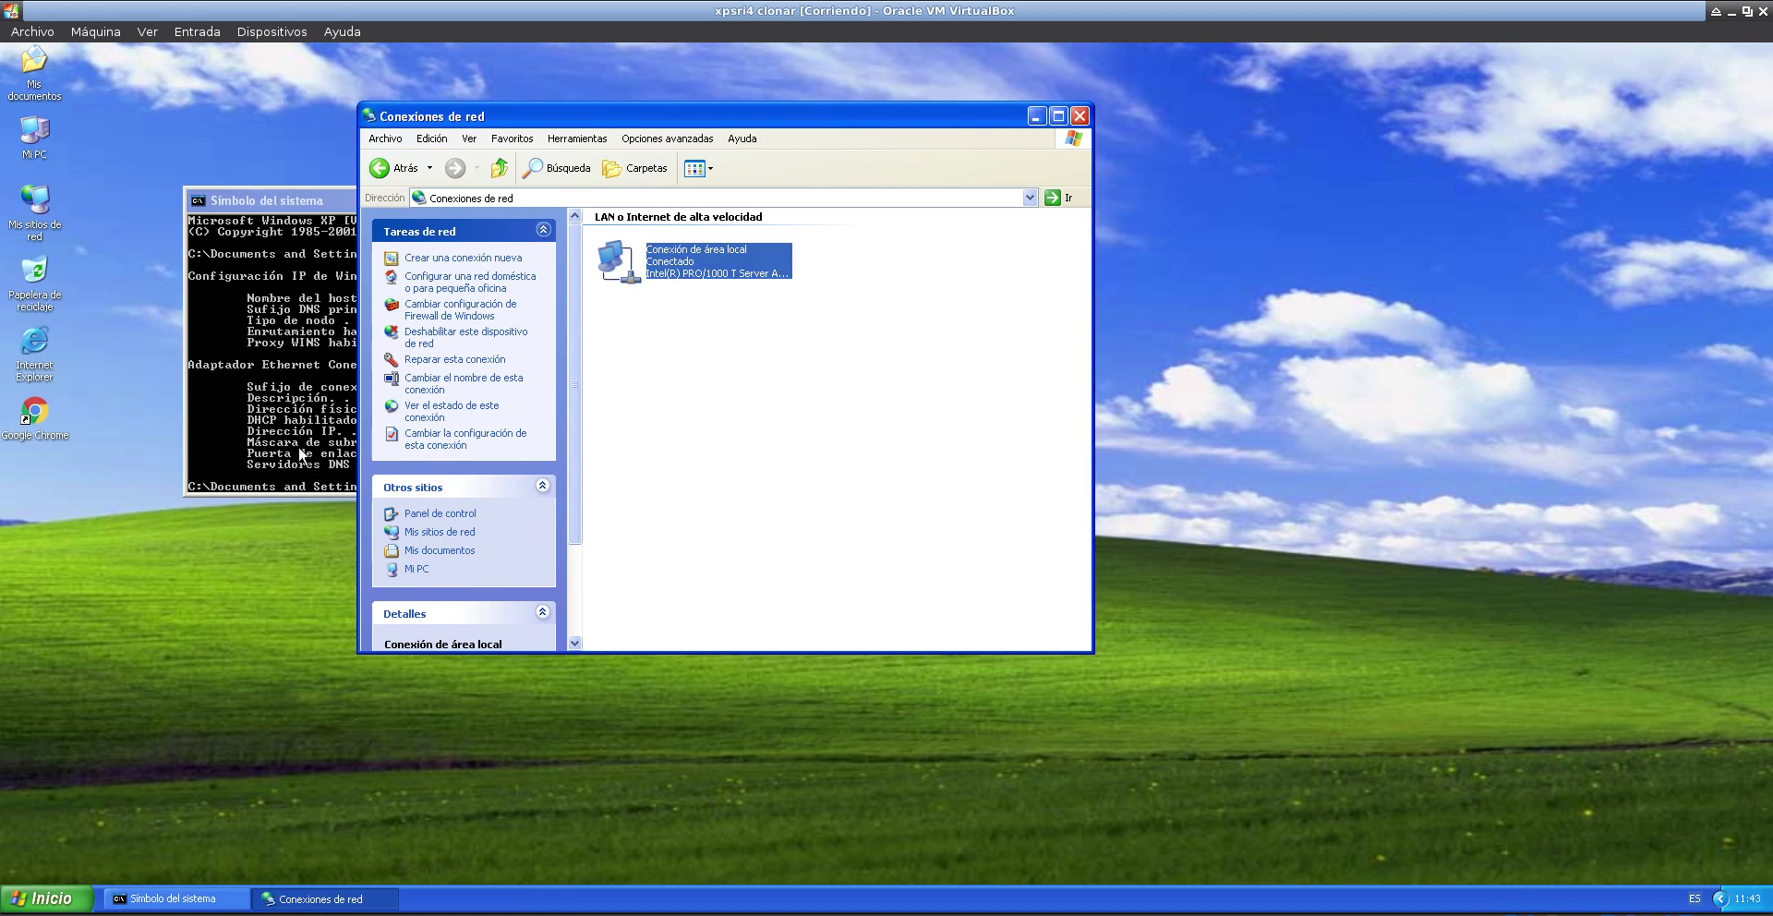
left_click(304, 397)
- Run ipconfig to check the address 10.16.18.200, then ping the gateway 10.16.18.1
type("ip")
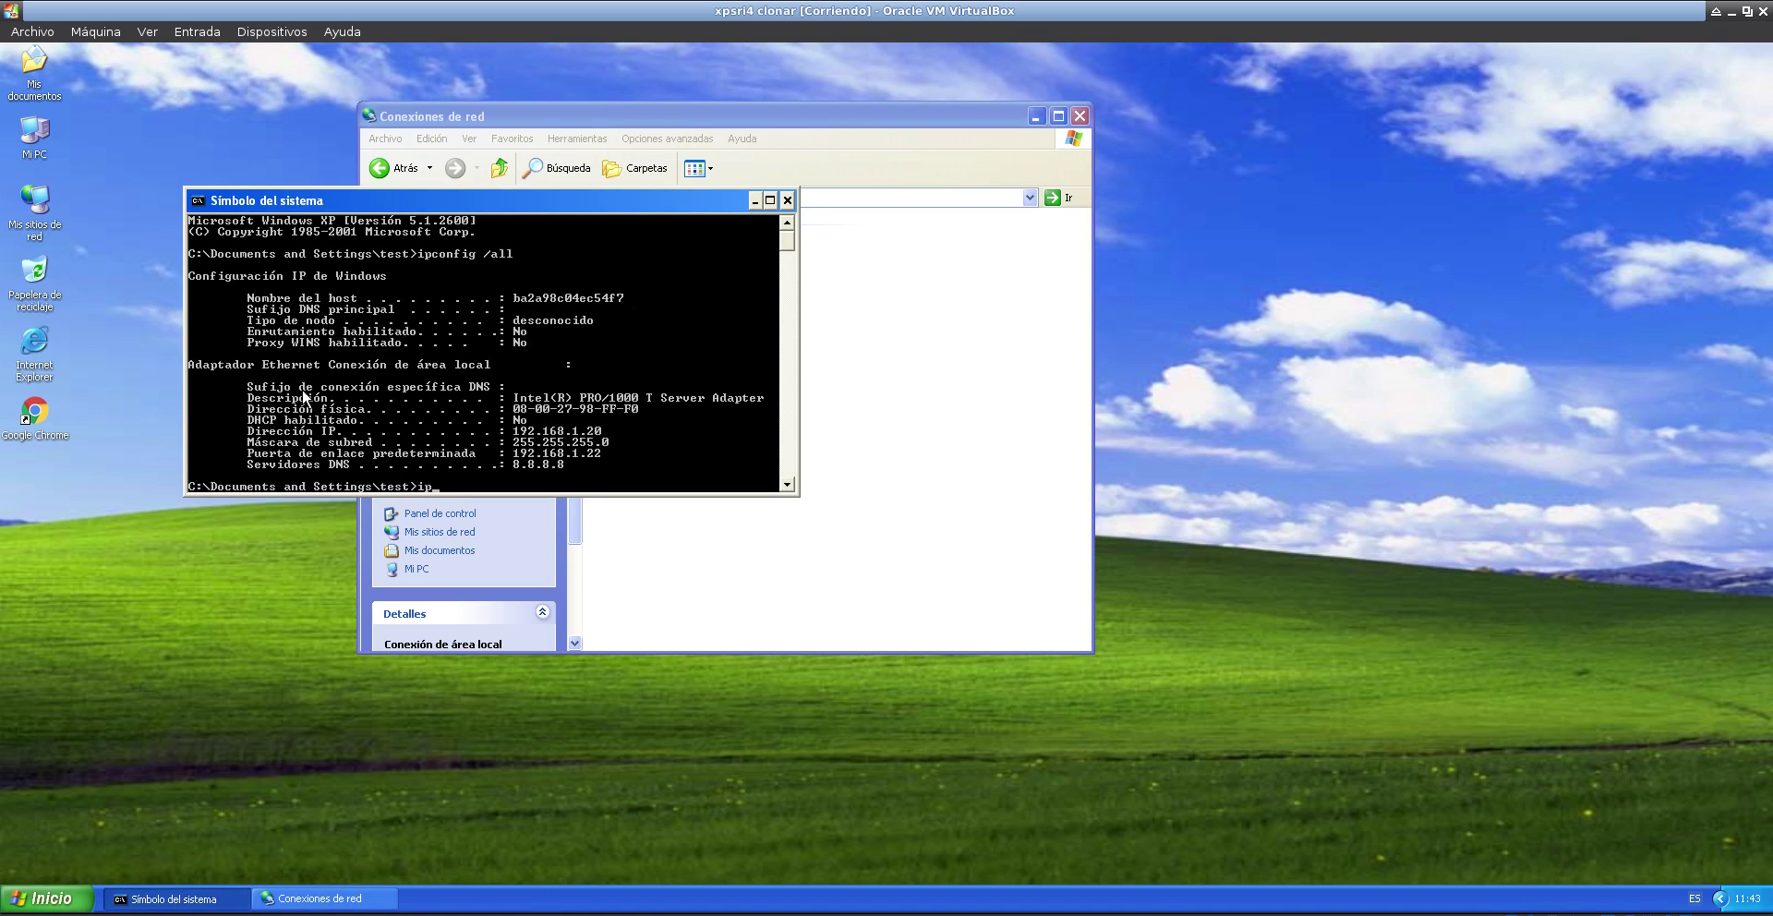
type("config")
key("Return")
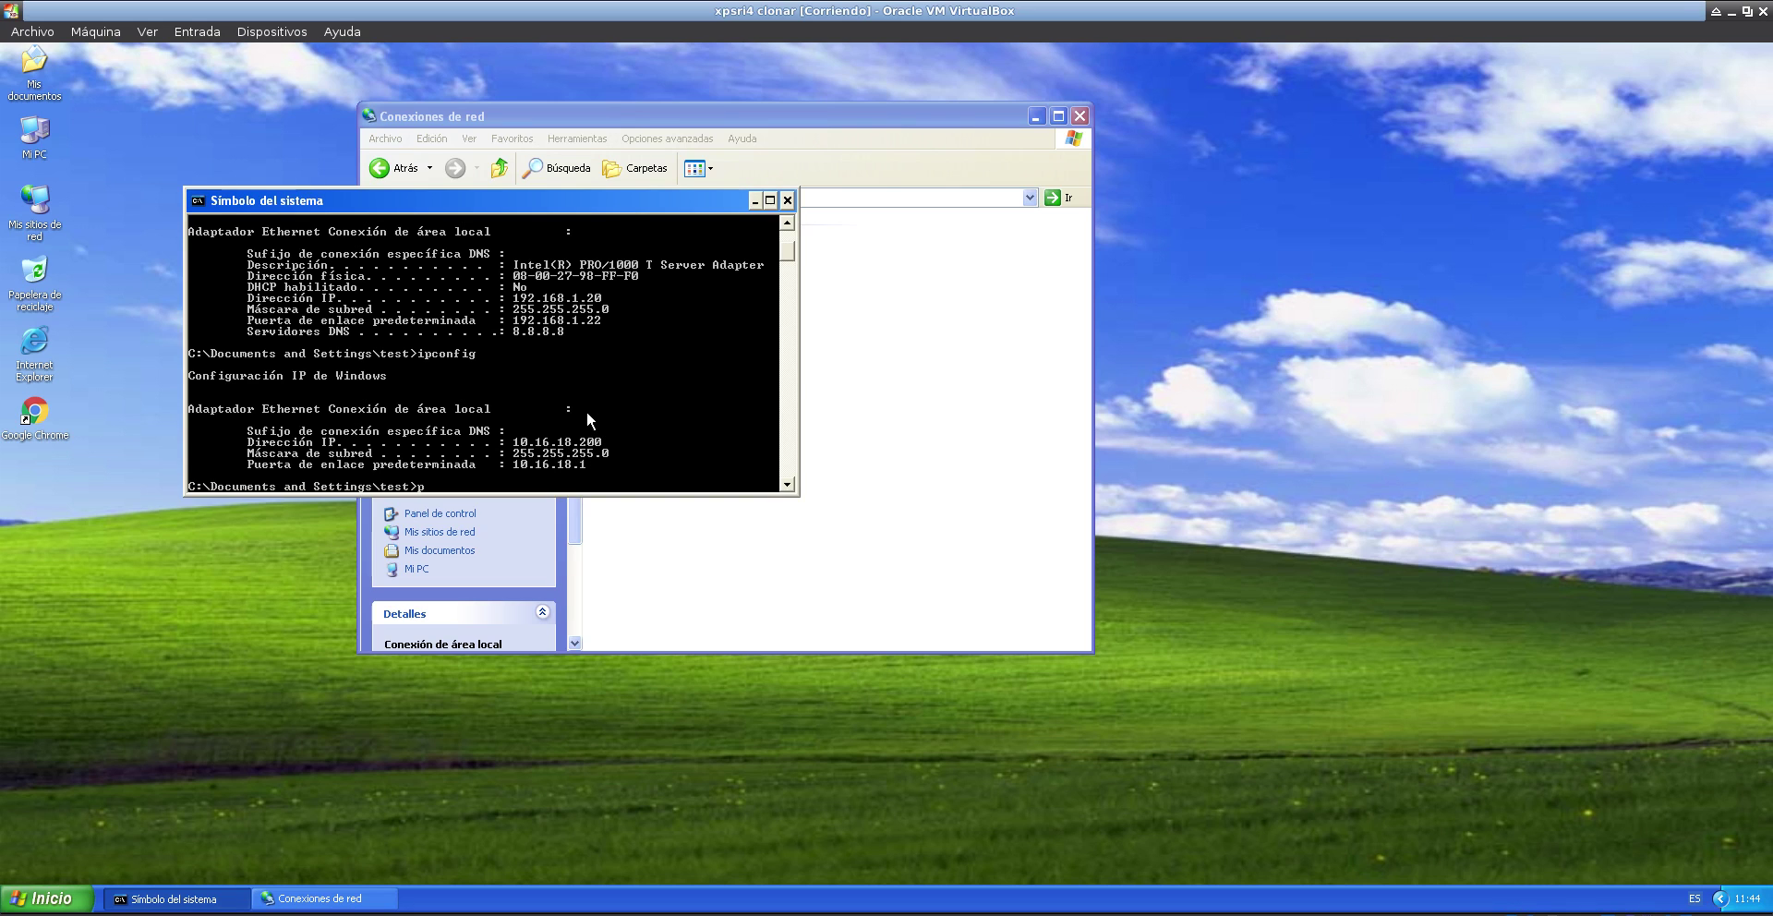
type("ping 10.16.18.1")
key("Return")
key("ctrl+c")
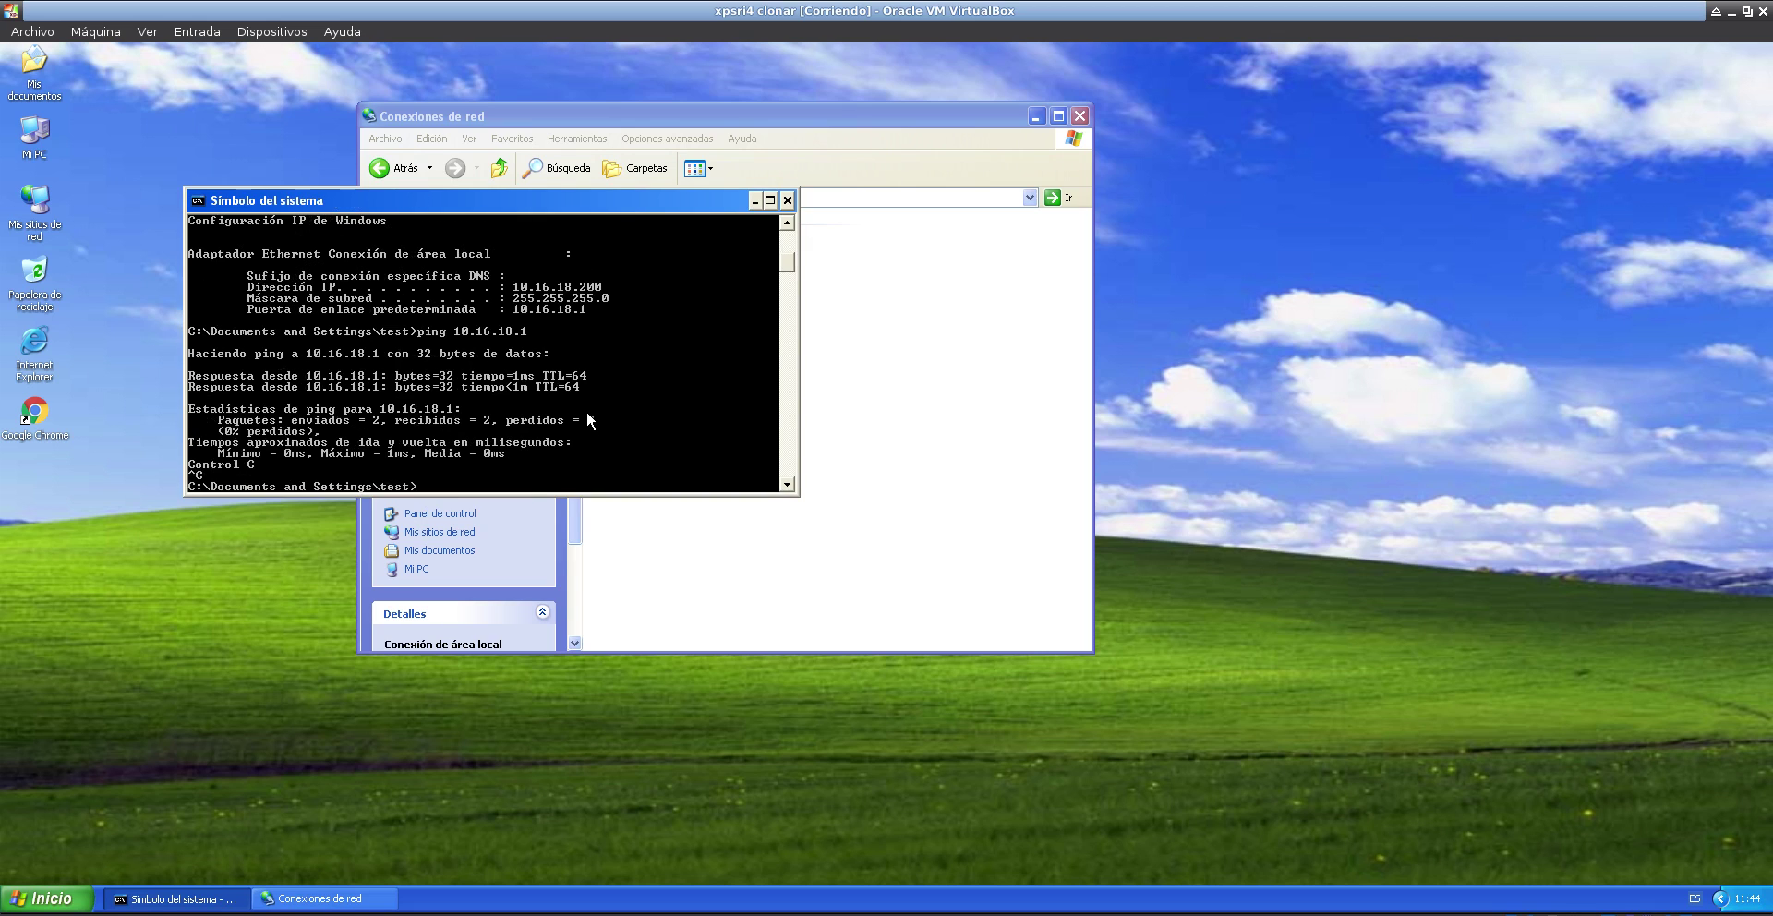
- Ping 8.8.8.8 to confirm Internet access
type("ping 8.8.8.8")
key("Return")
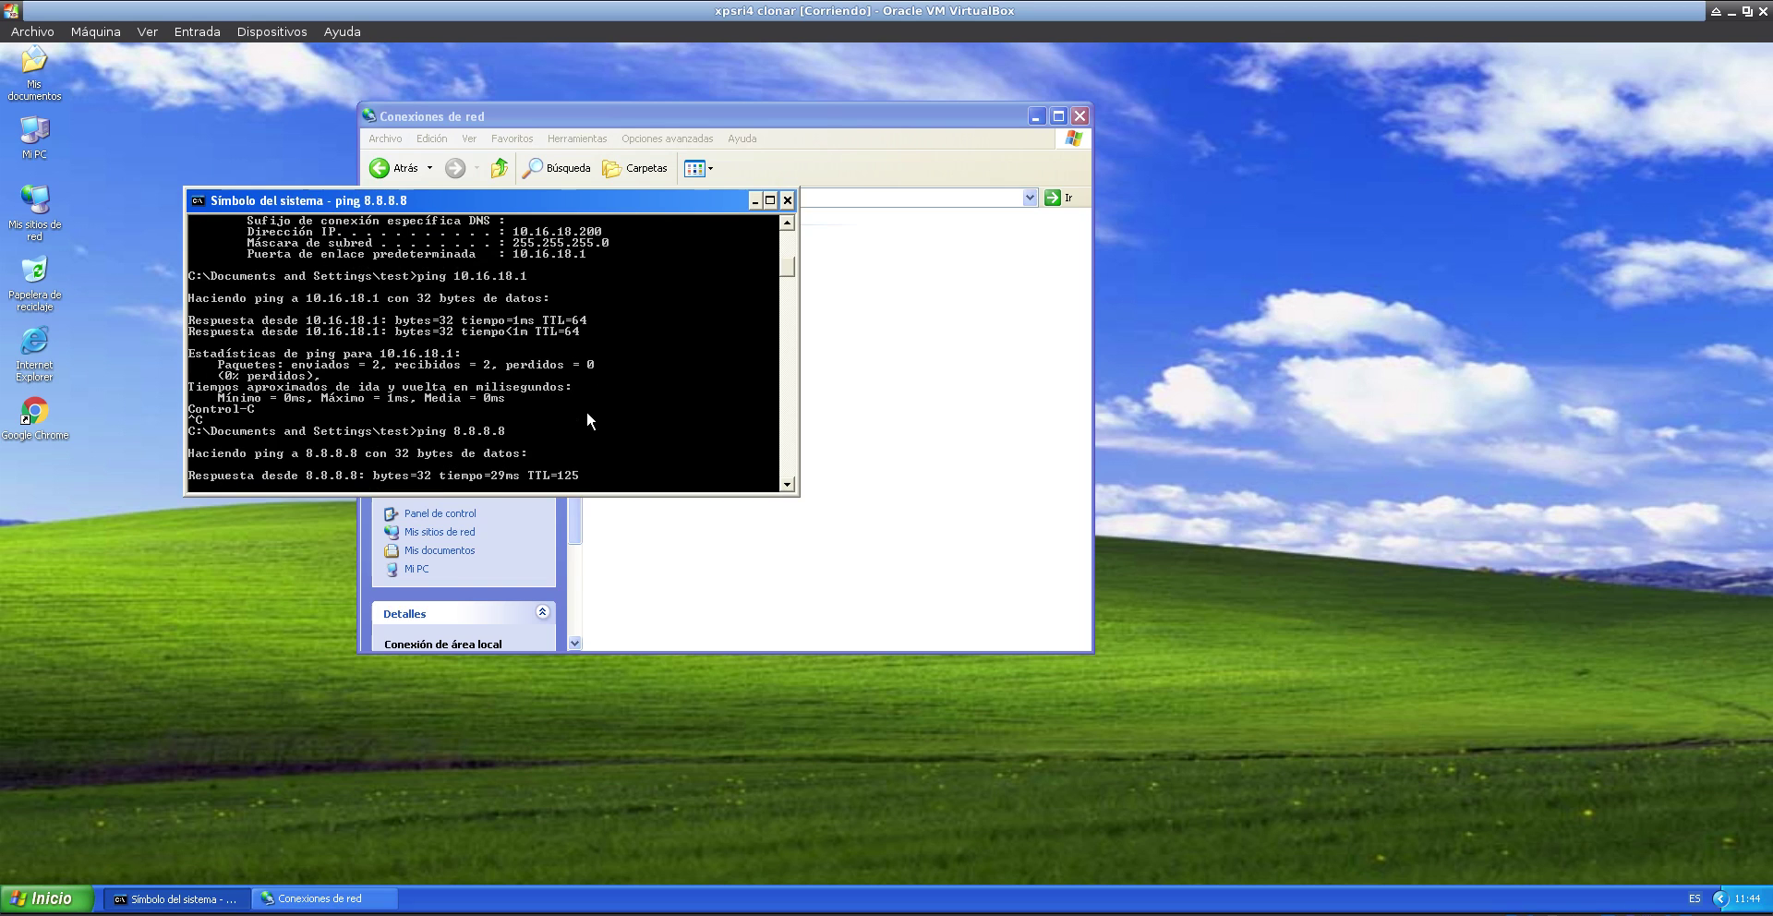
key("ctrl+c")
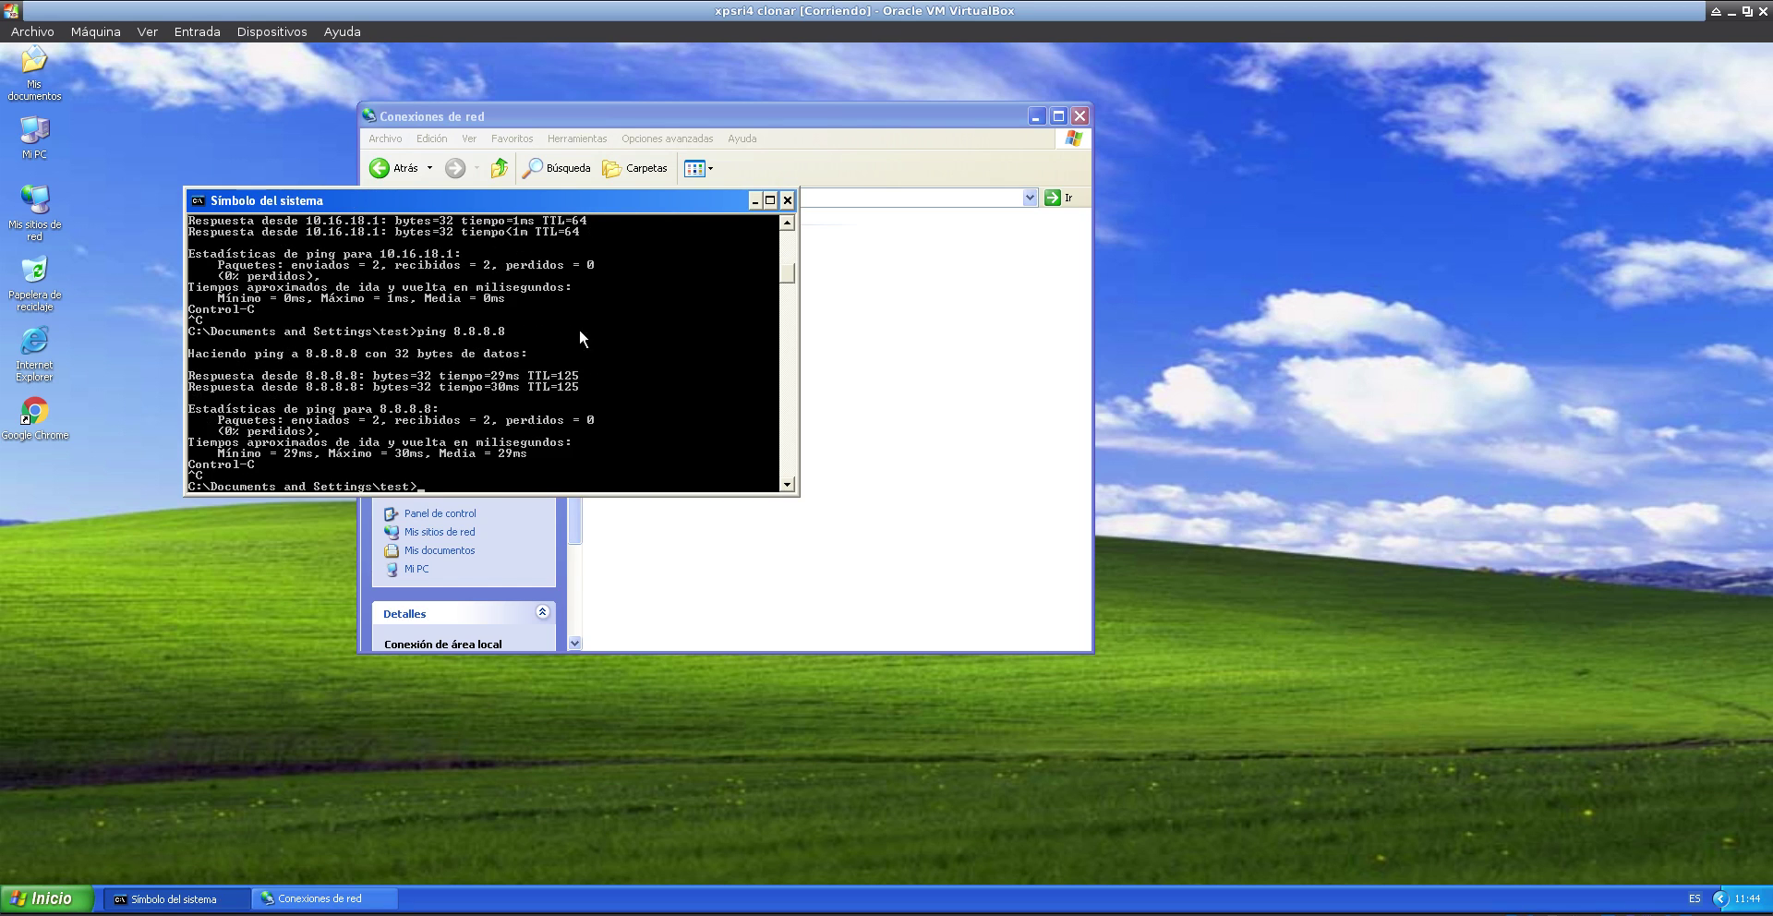
left_click_drag(692, 201, 856, 115)
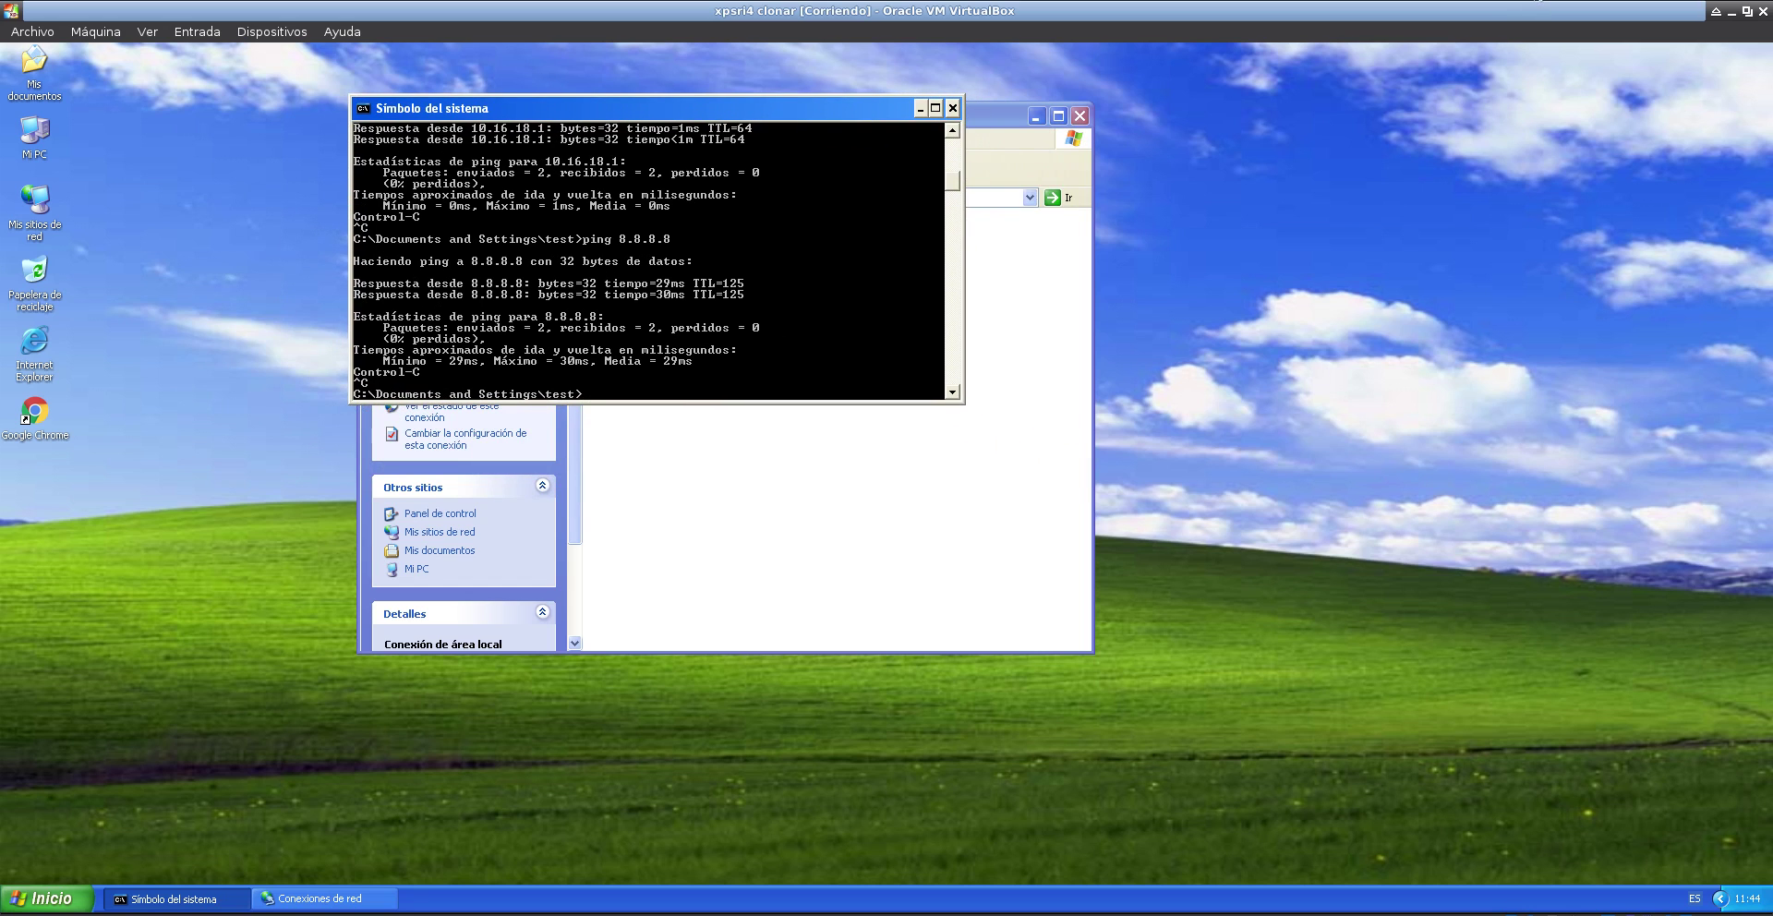
left_click(1537, 1)
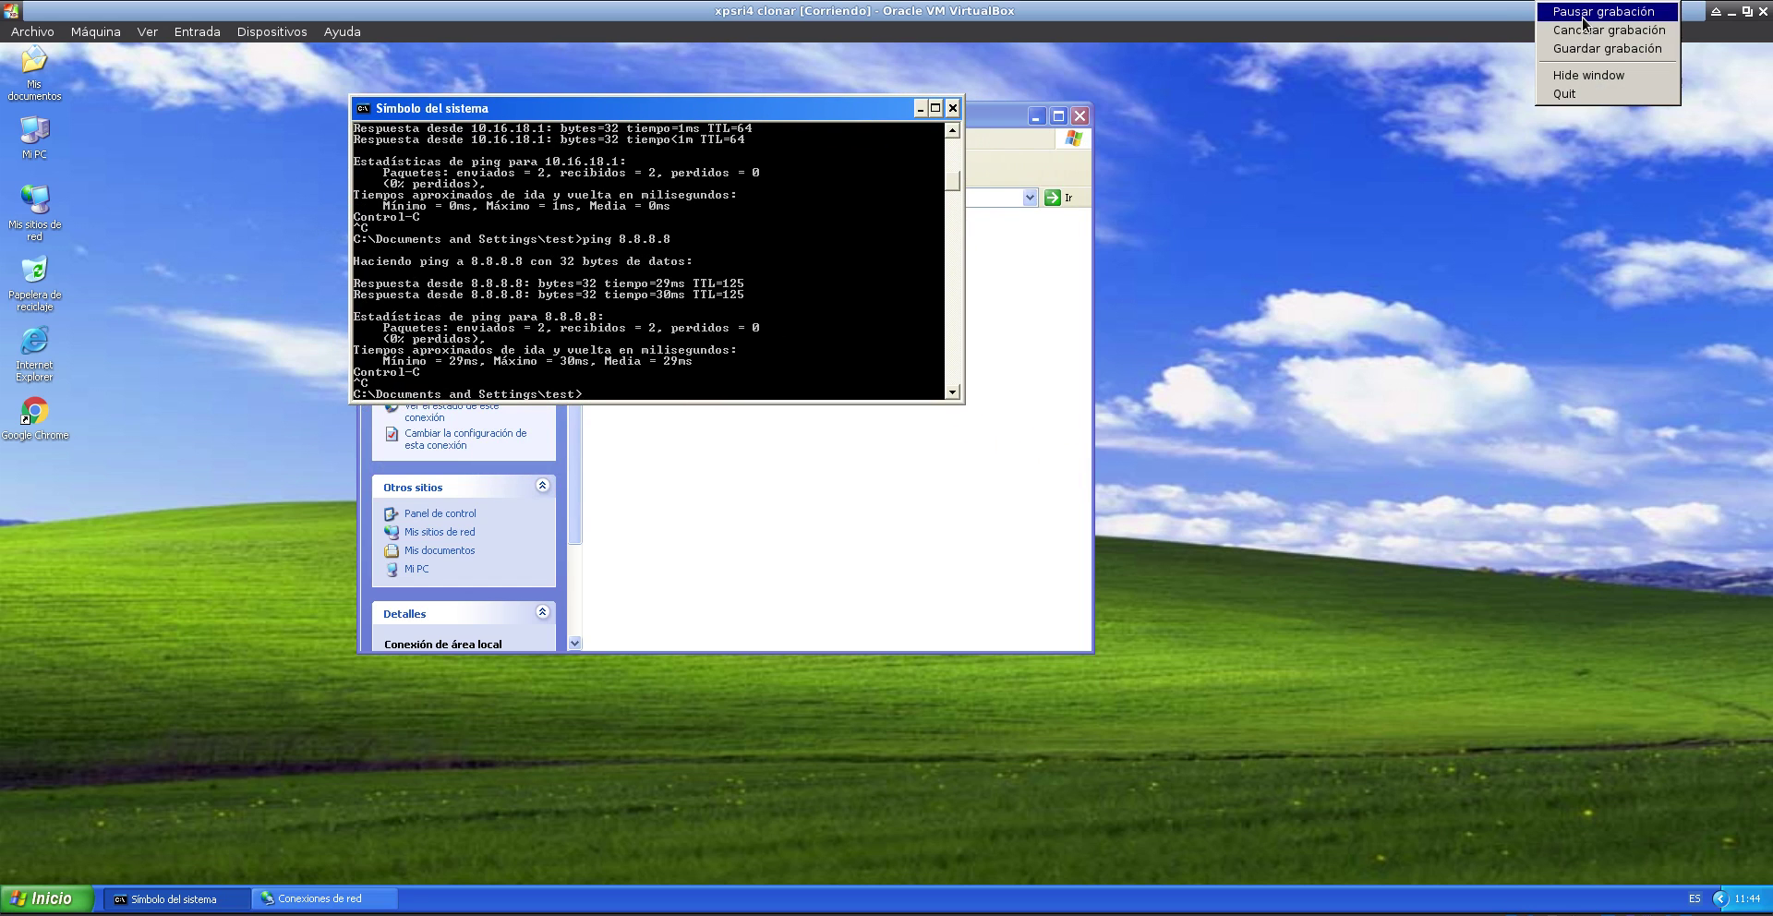